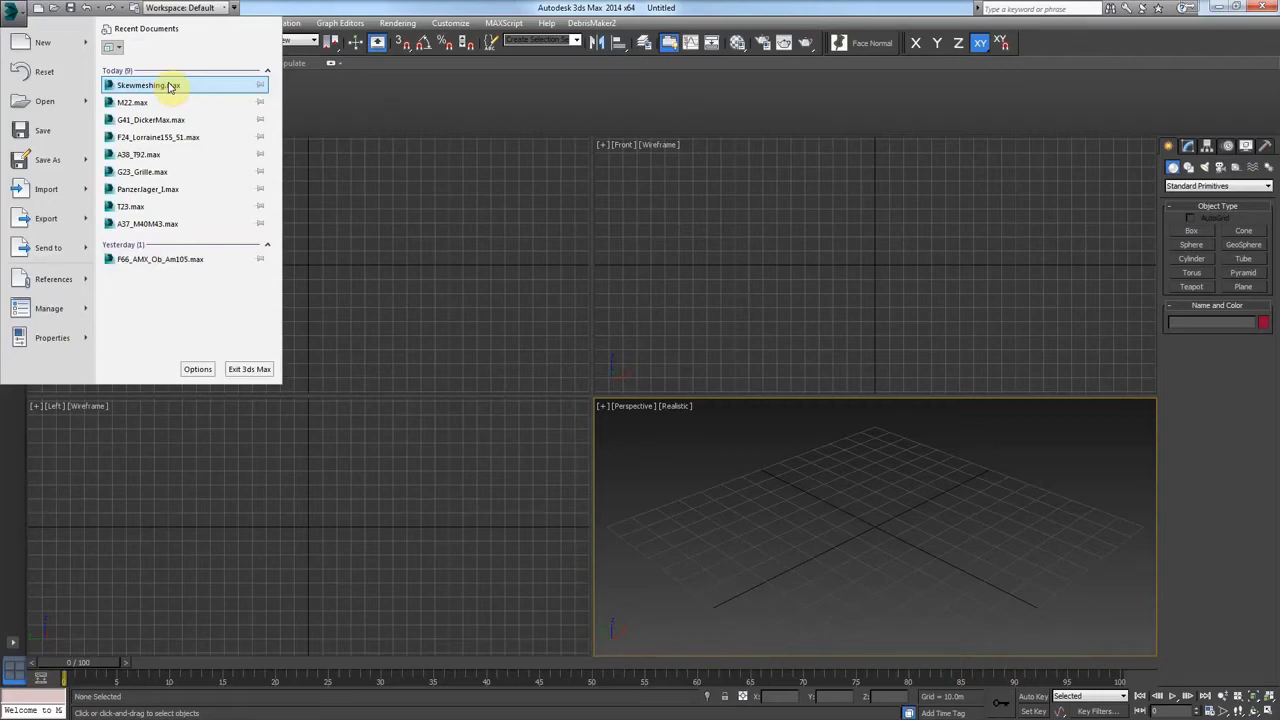
Open the recent Skewmeshing scene and select the wheel wd_L01.
left_click(497, 183)
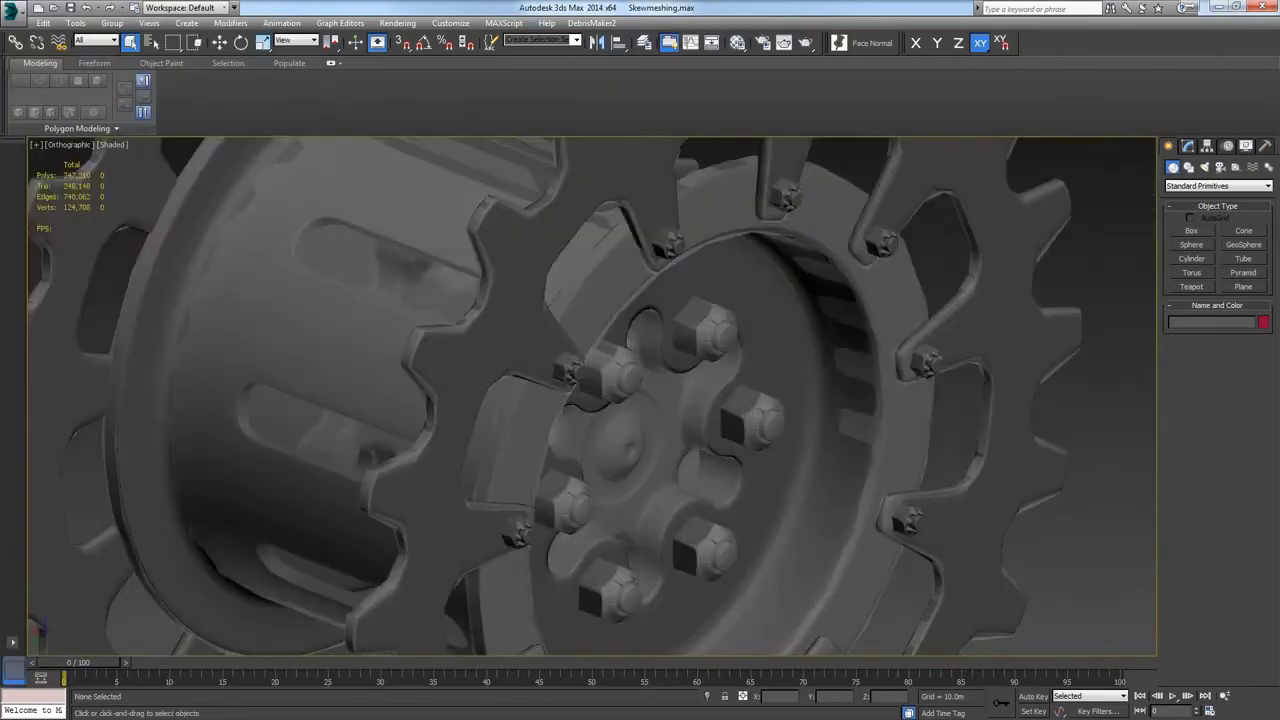
left_click(737, 403)
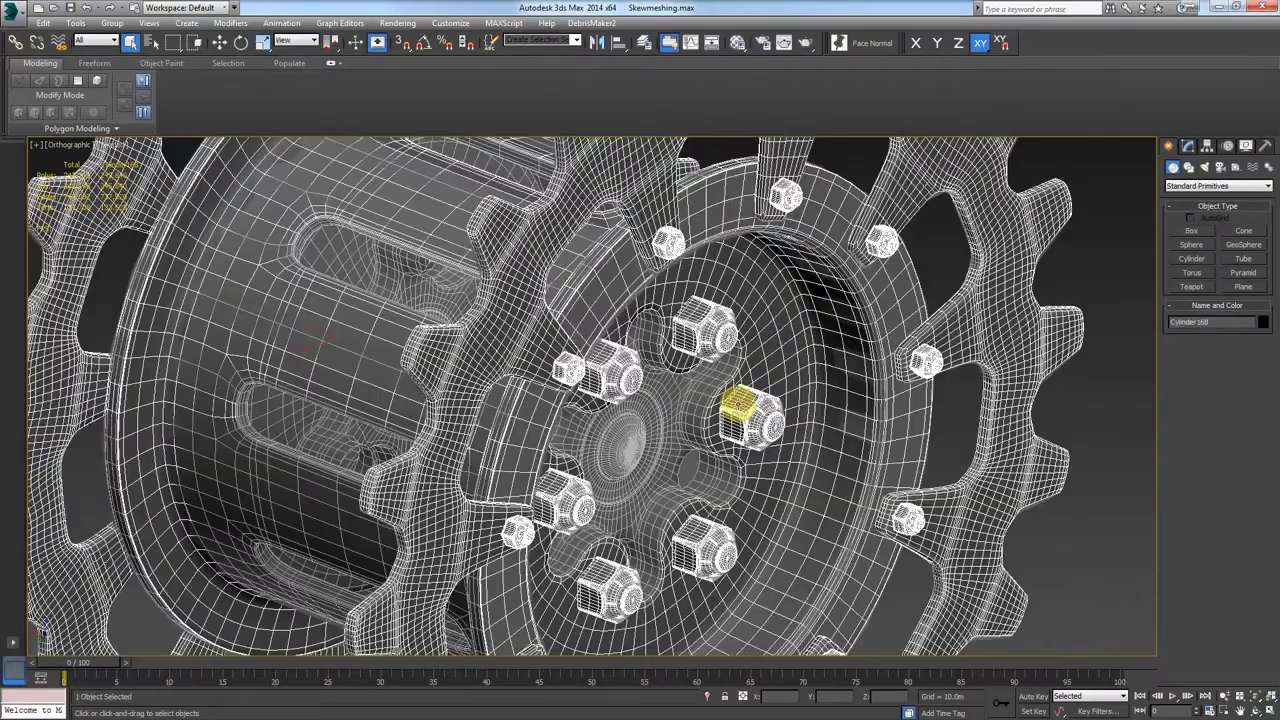
left_click(768, 420)
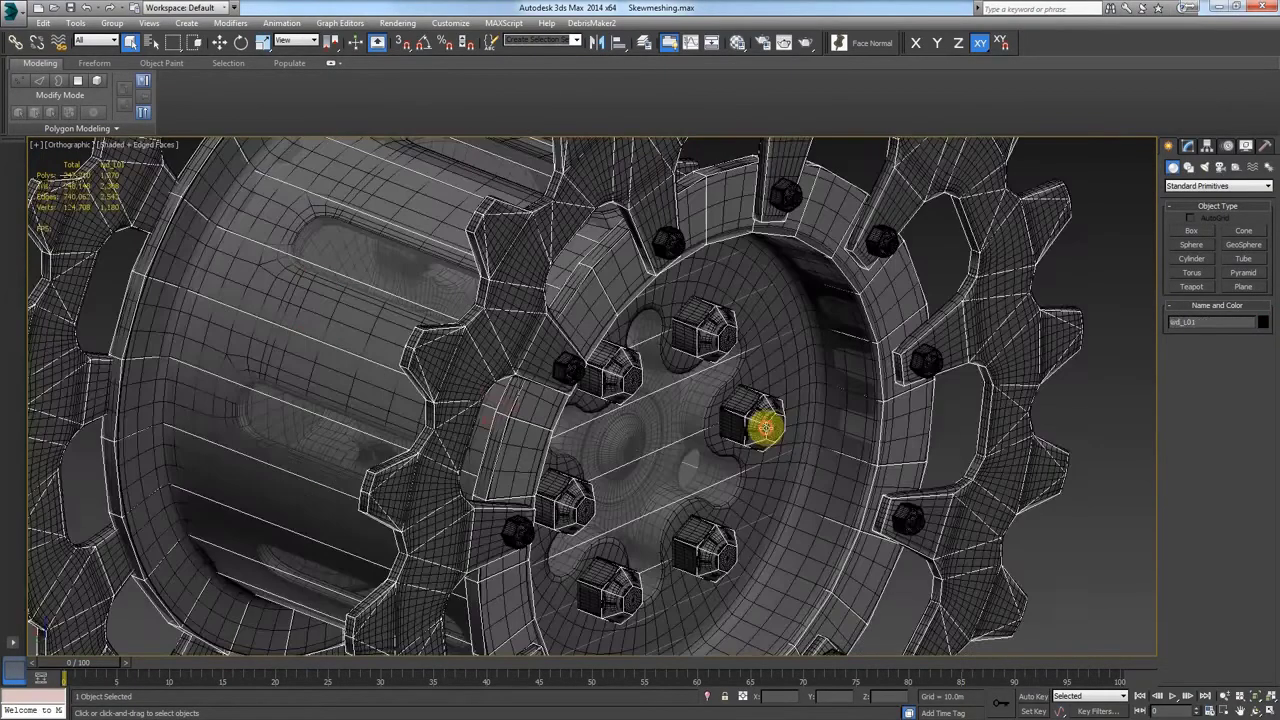
left_click(1186, 146)
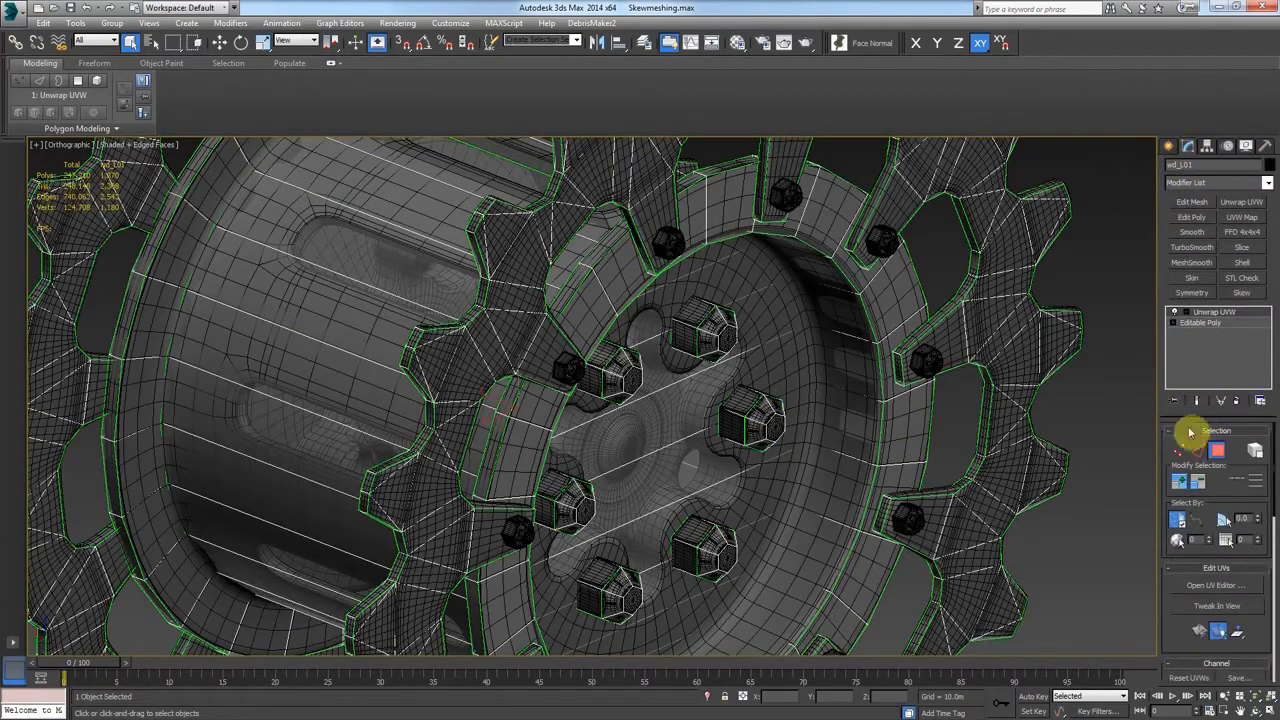
Convert wd_L01 to an Editable Poly.
right_click(956, 369)
mouse_move(990, 497)
left_click(1110, 507)
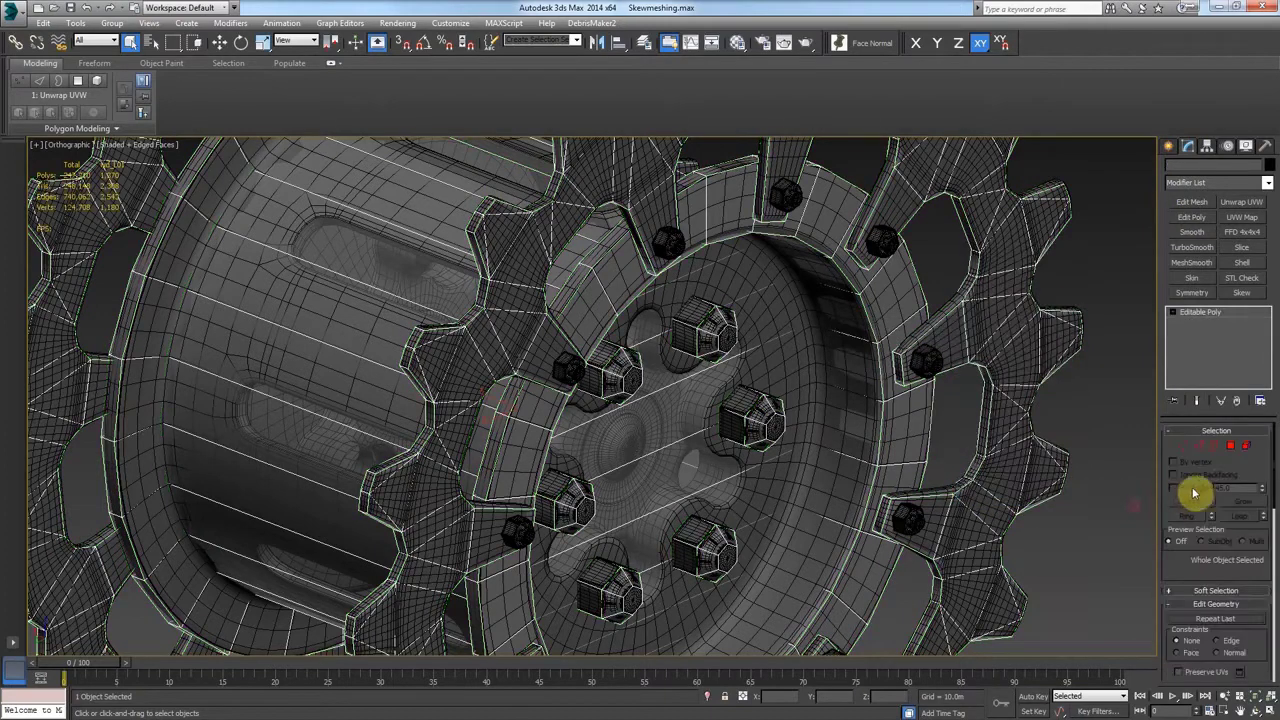
In Element mode, select the nut and sprocket ring elements to inspect the wheel.
key("5")
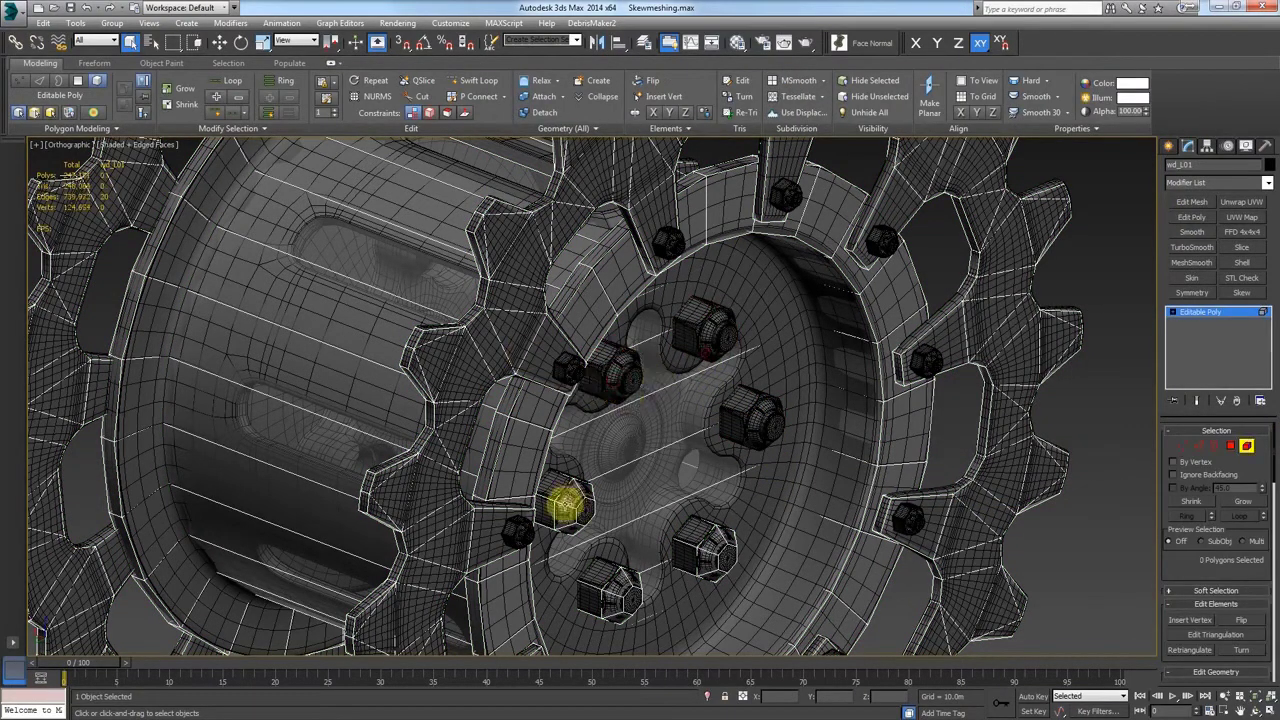
left_click(563, 495)
left_click(612, 595, "ctrl")
key("ctrl+d")
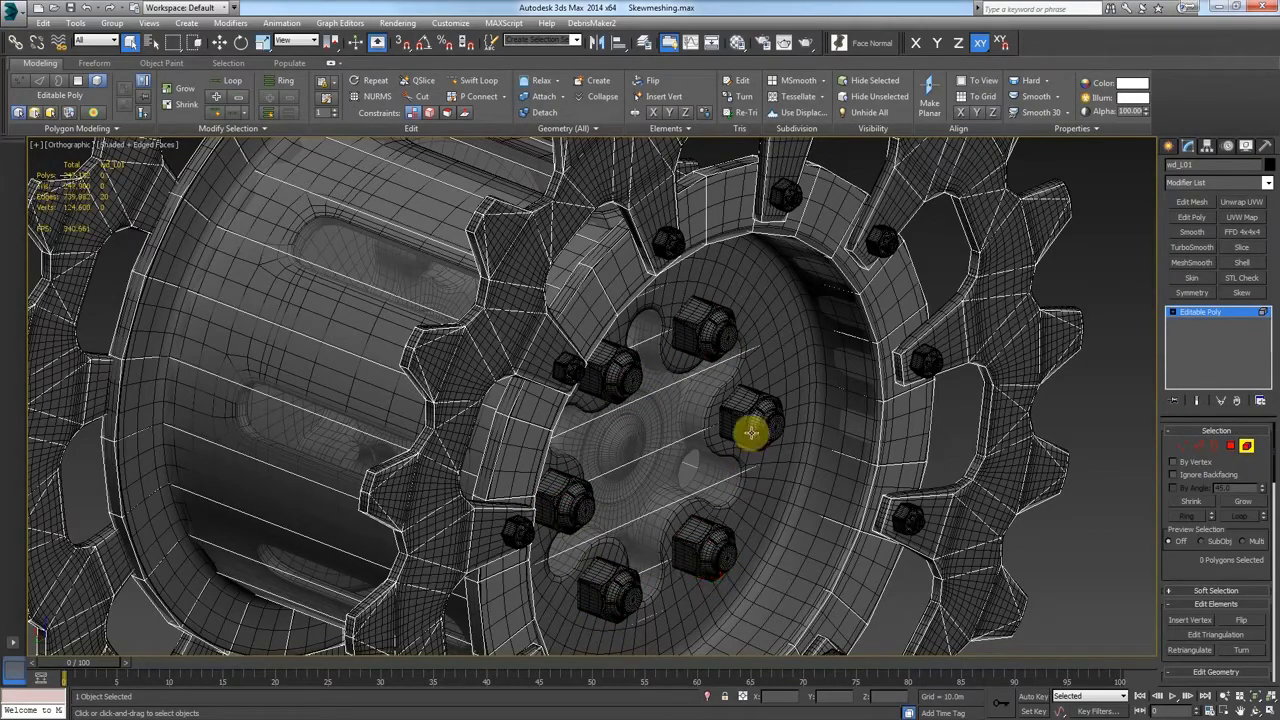
left_click(623, 509)
middle_click_drag(628, 459, 514, 451, "alt")
scroll(480, 366, "up", 5)
scroll(620, 480, "down", 4)
scroll(580, 457, "down", 4)
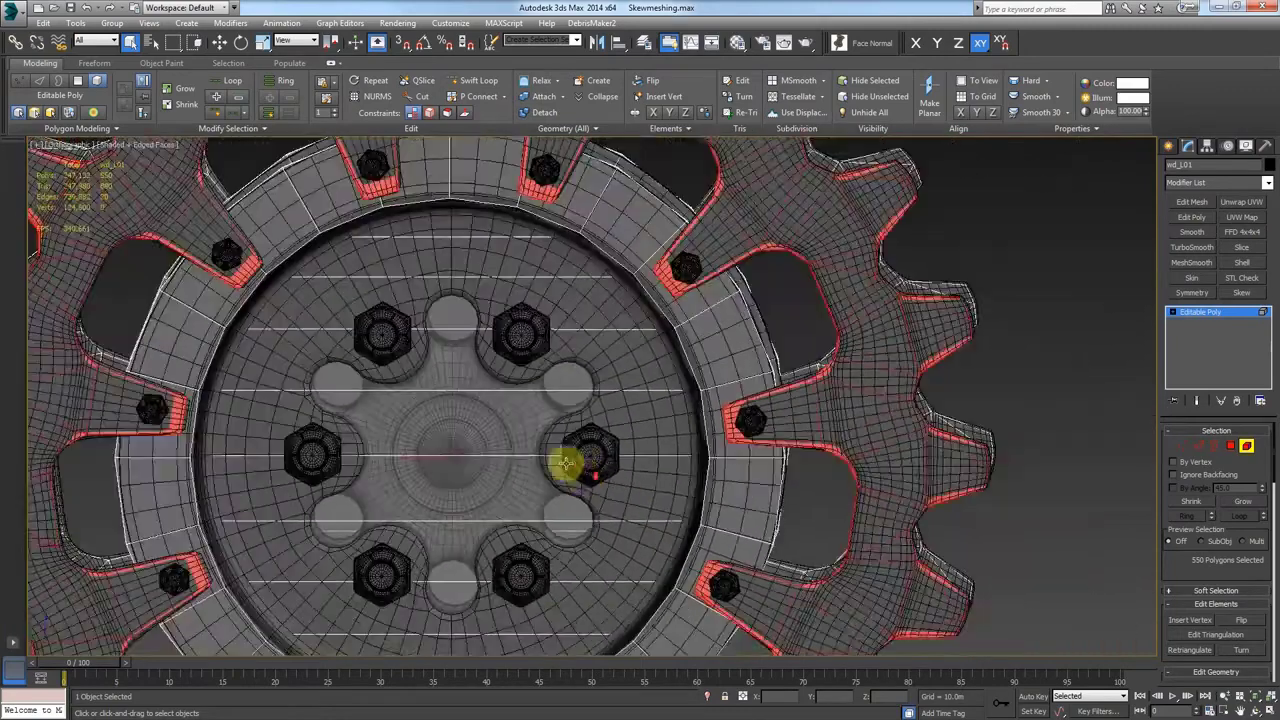
key("5")
left_click(1172, 150)
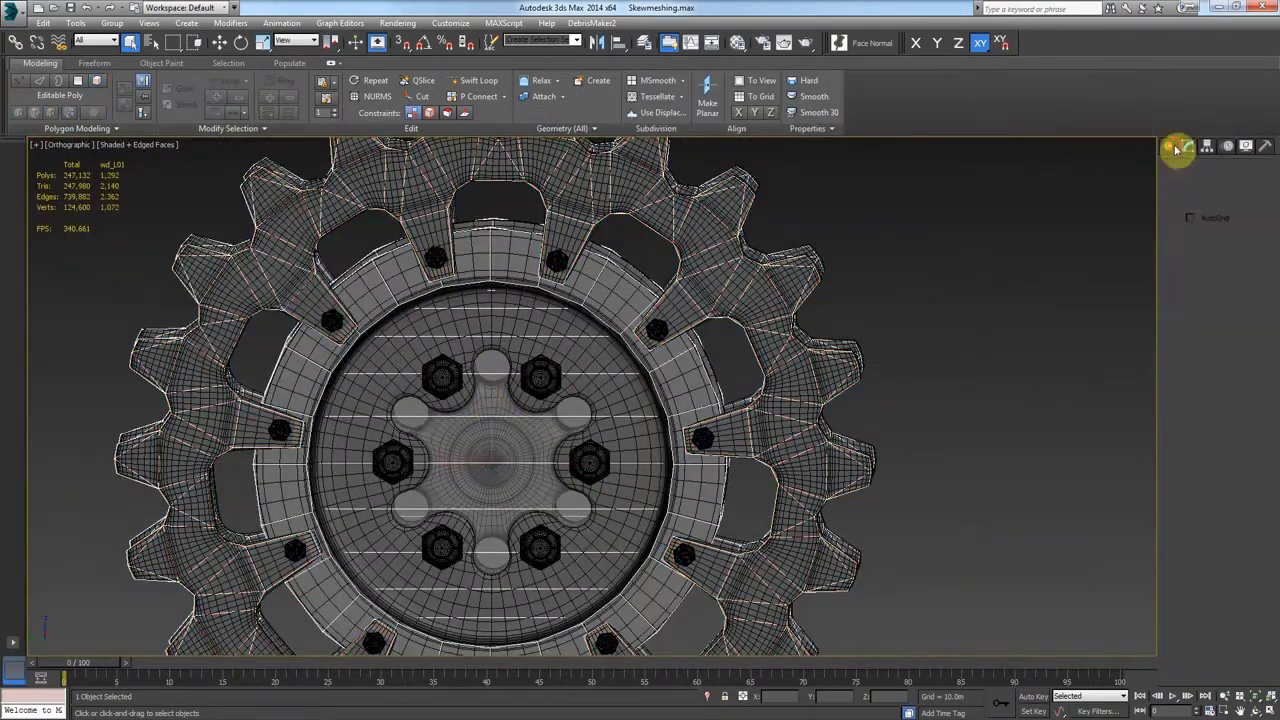
right_click(414, 346)
left_click(429, 361)
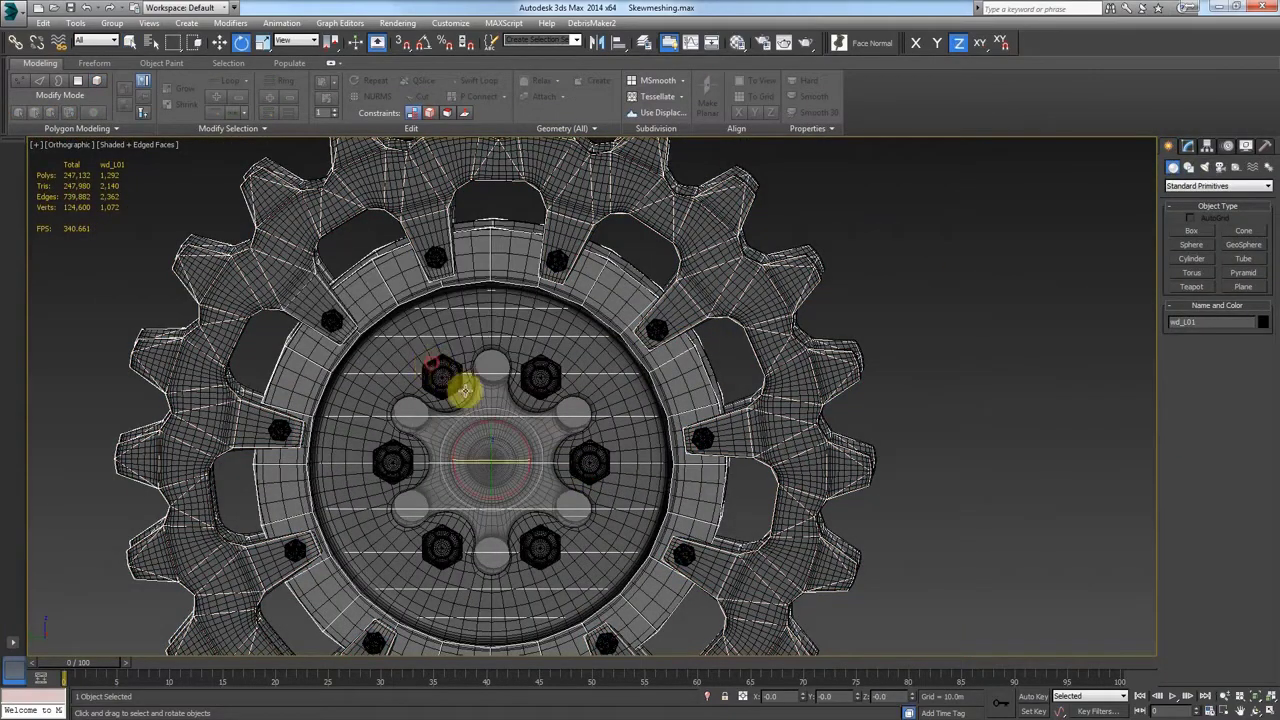
right_click(457, 380)
left_click(475, 395)
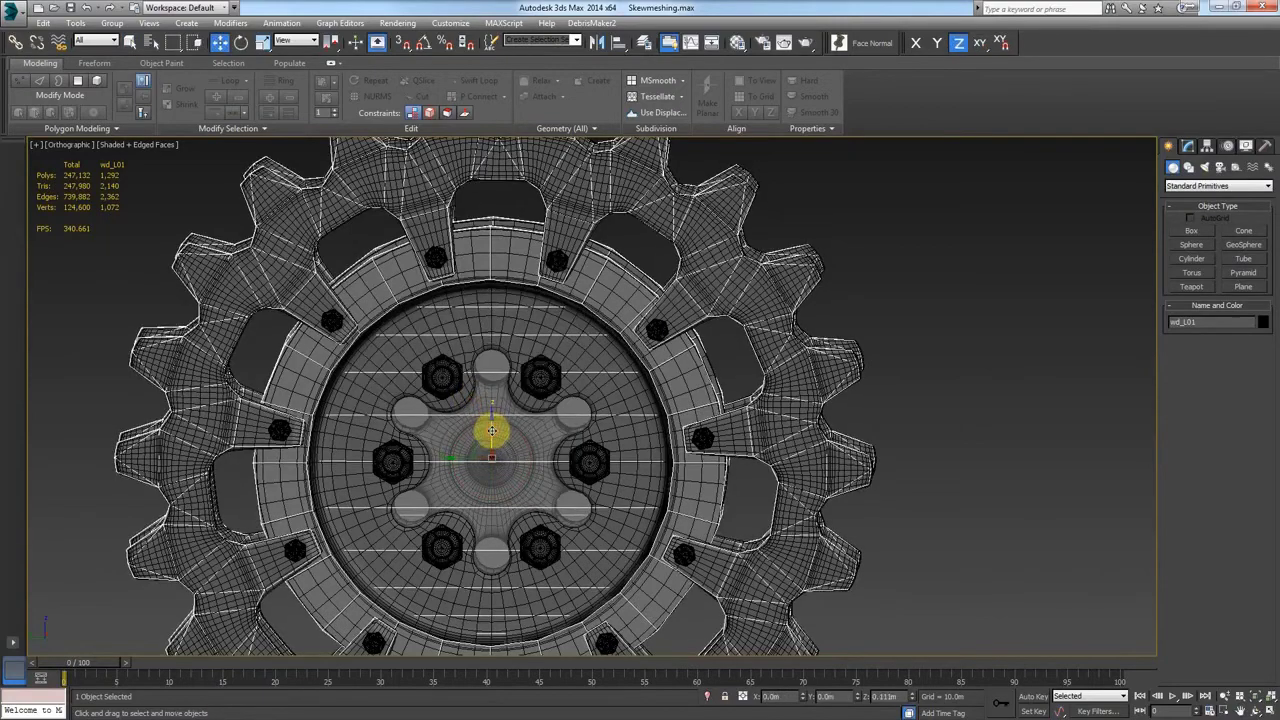
middle_click_drag(455, 460, 632, 365, "alt")
scroll(632, 365, "down", 3)
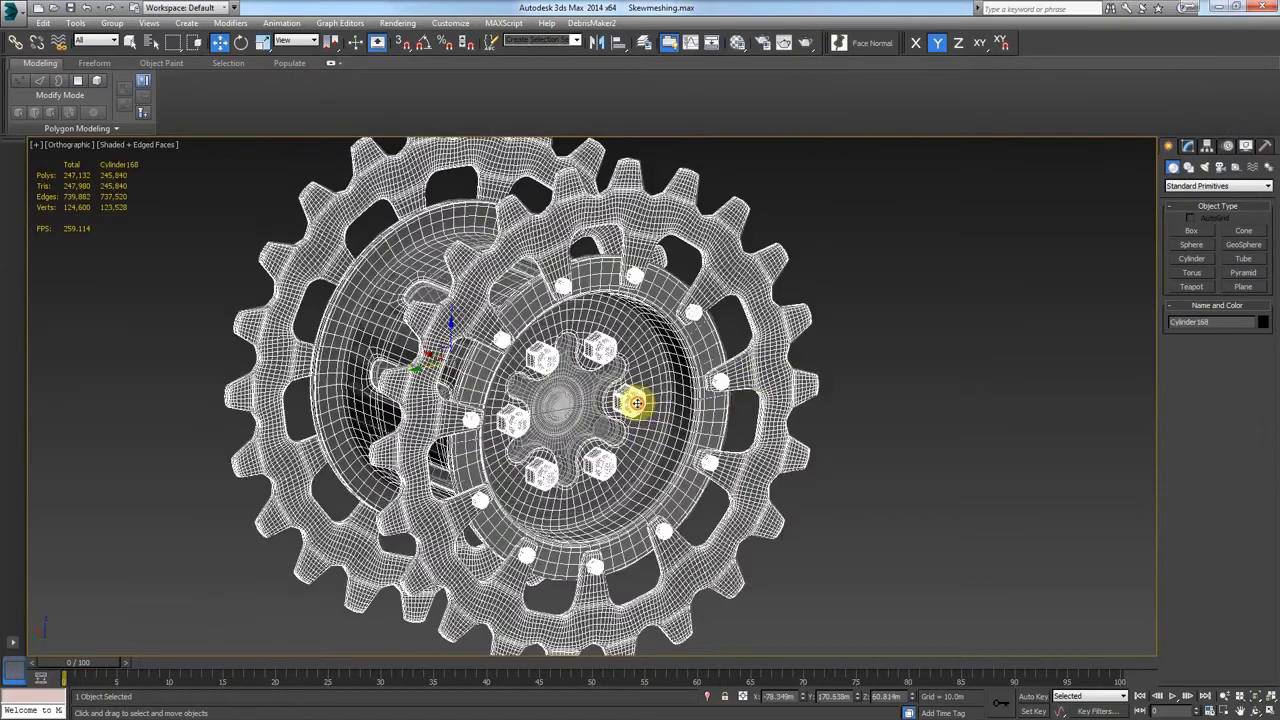
Clone the wheel as a copy named LP_ORIGINAL and hide that copy.
left_click(1193, 147)
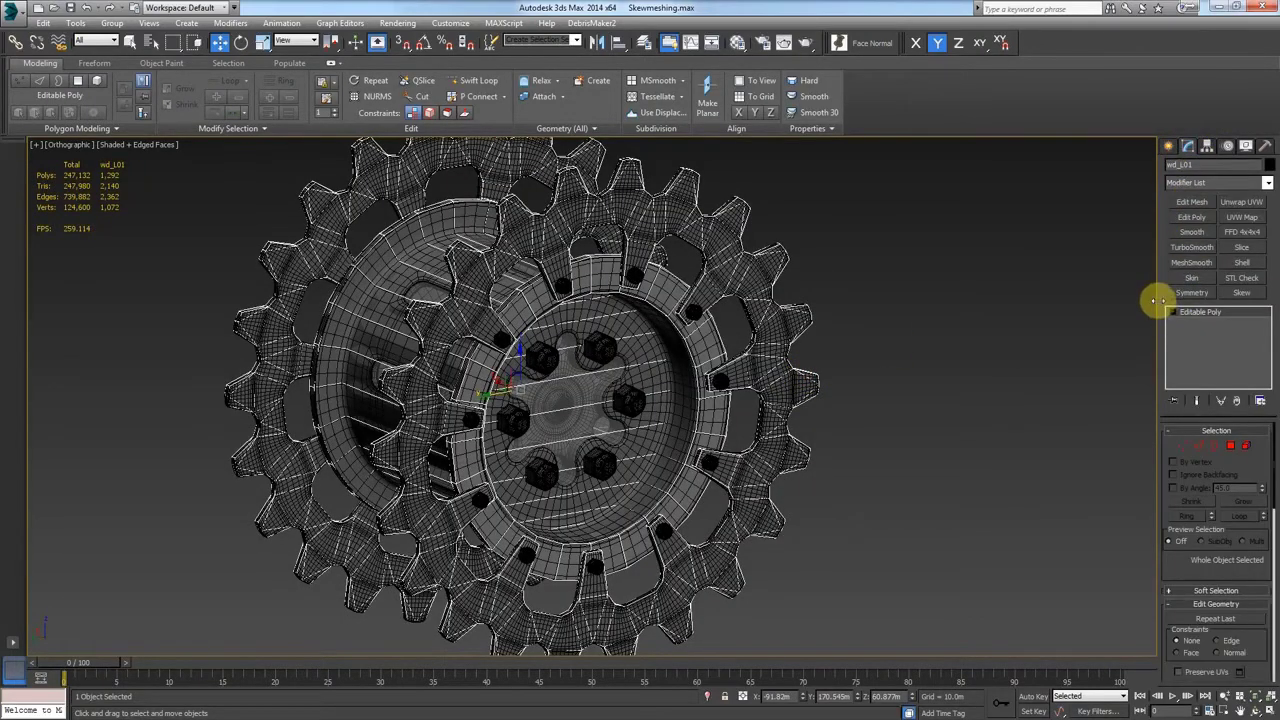
left_click_drag(1157, 302, 1117, 297)
scroll(665, 425, "up", 4)
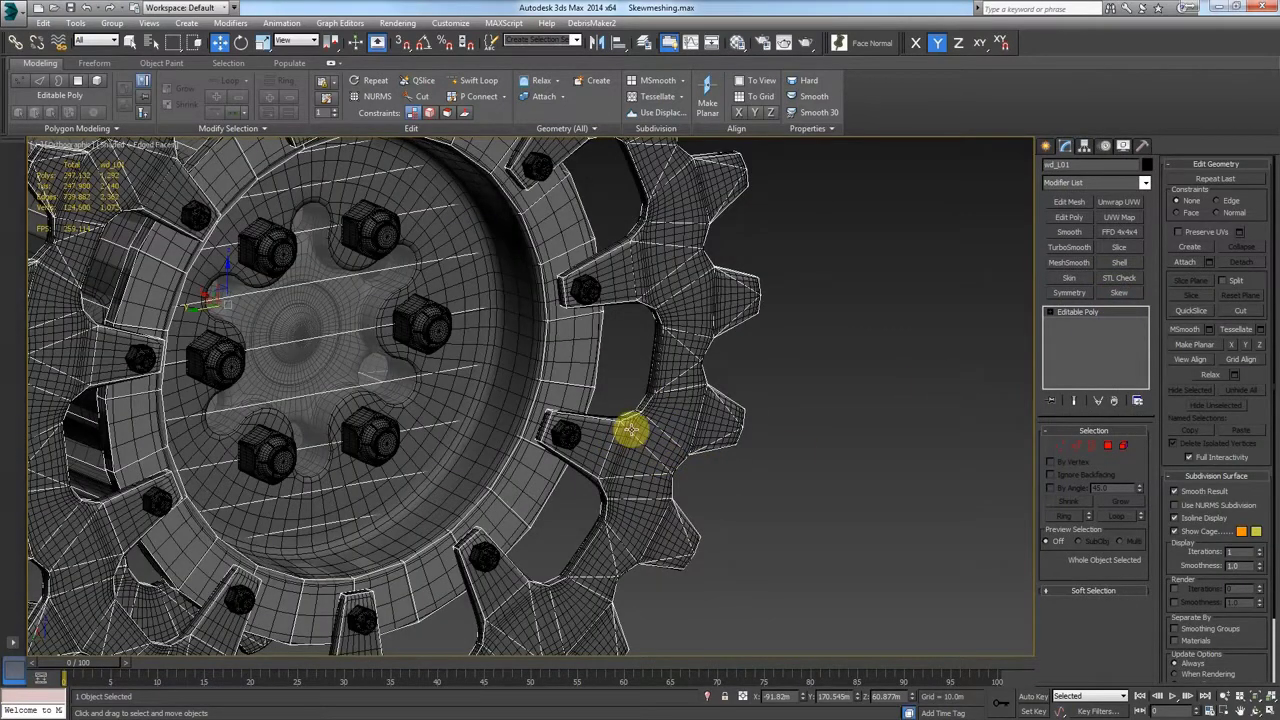
key("ctrl+v")
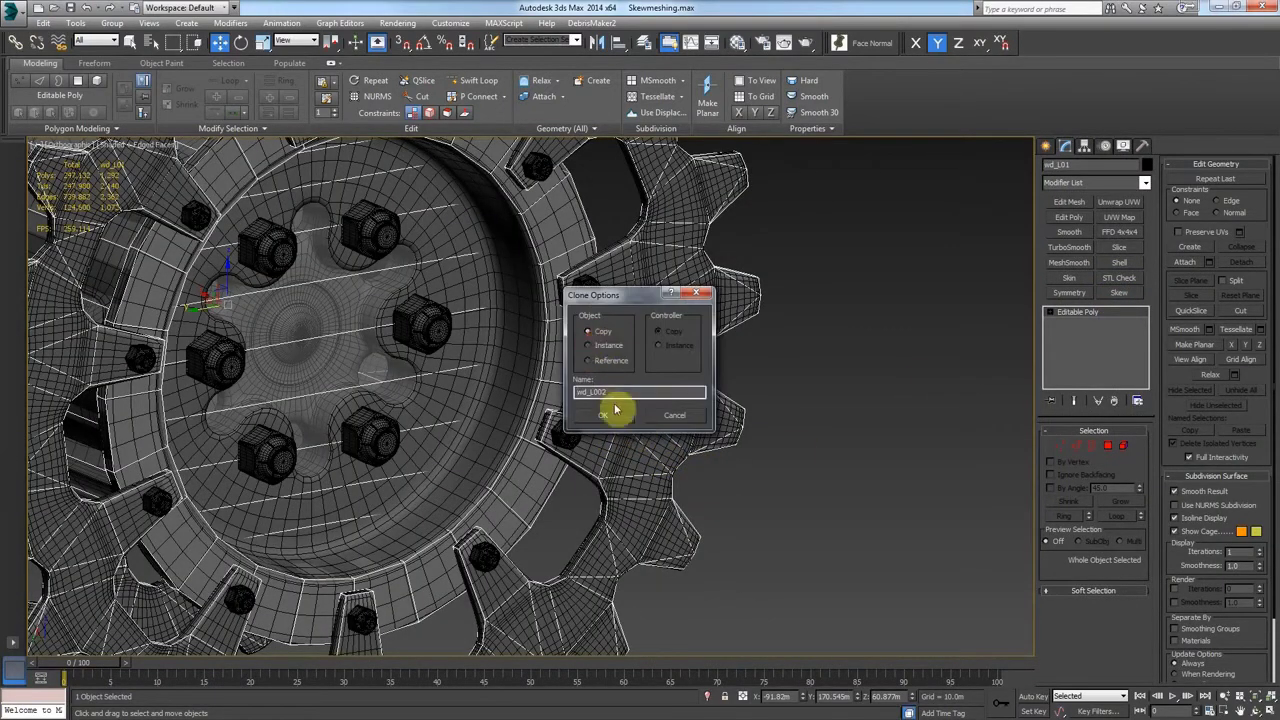
double_click(613, 392)
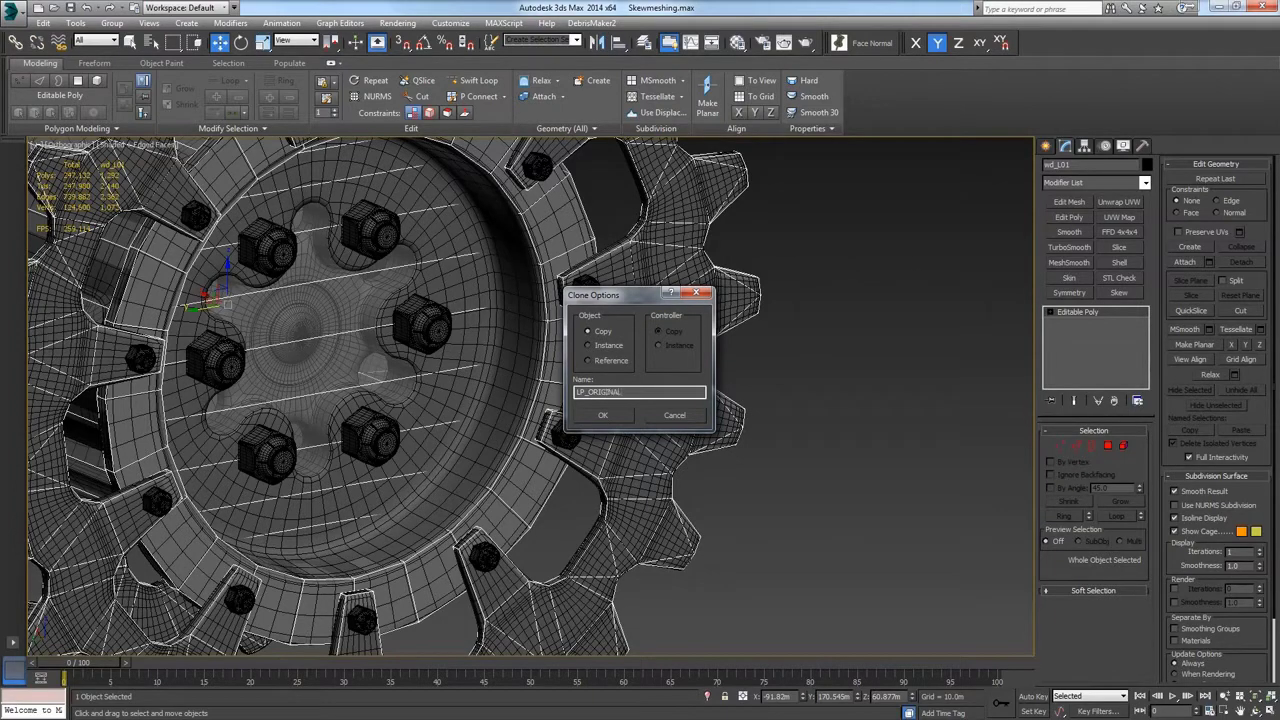
type("LP_ORIGINAL")
key("Return")
right_click(806, 459)
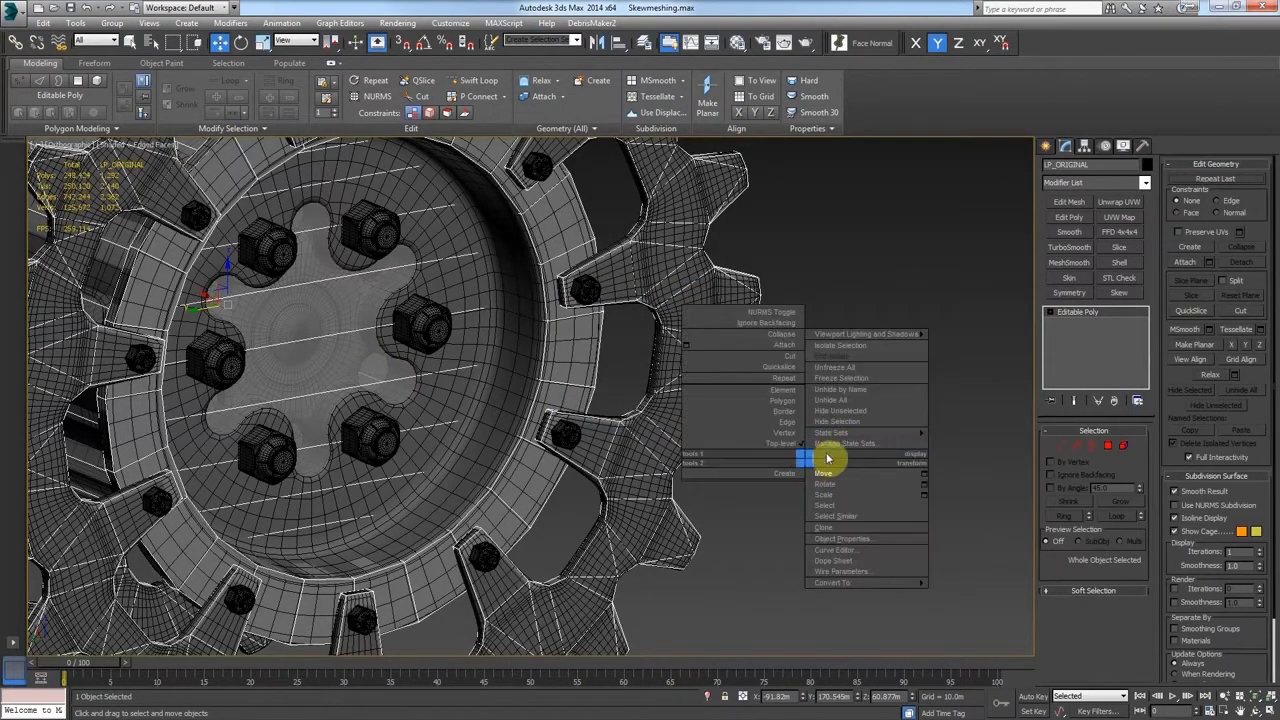
left_click(840, 422)
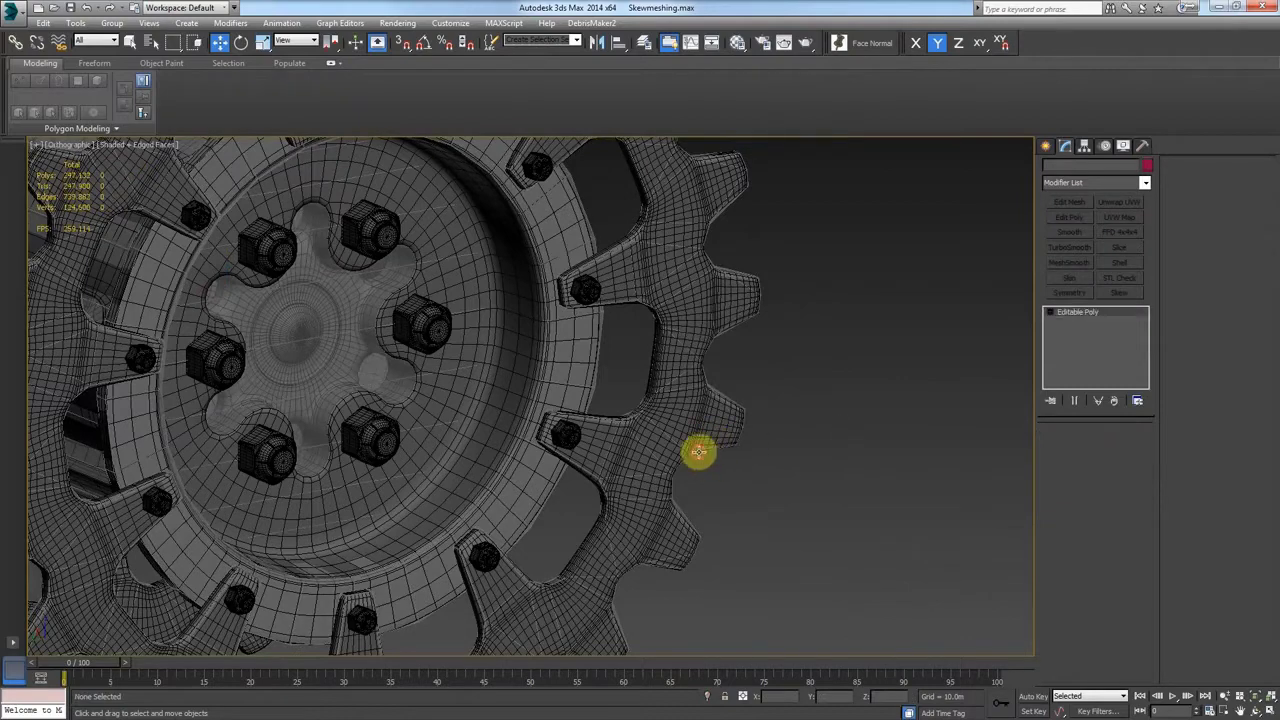
Select the wheel and rename it SKEWMESH.
left_click(698, 452)
middle_click_drag(609, 492, 843, 357, "alt")
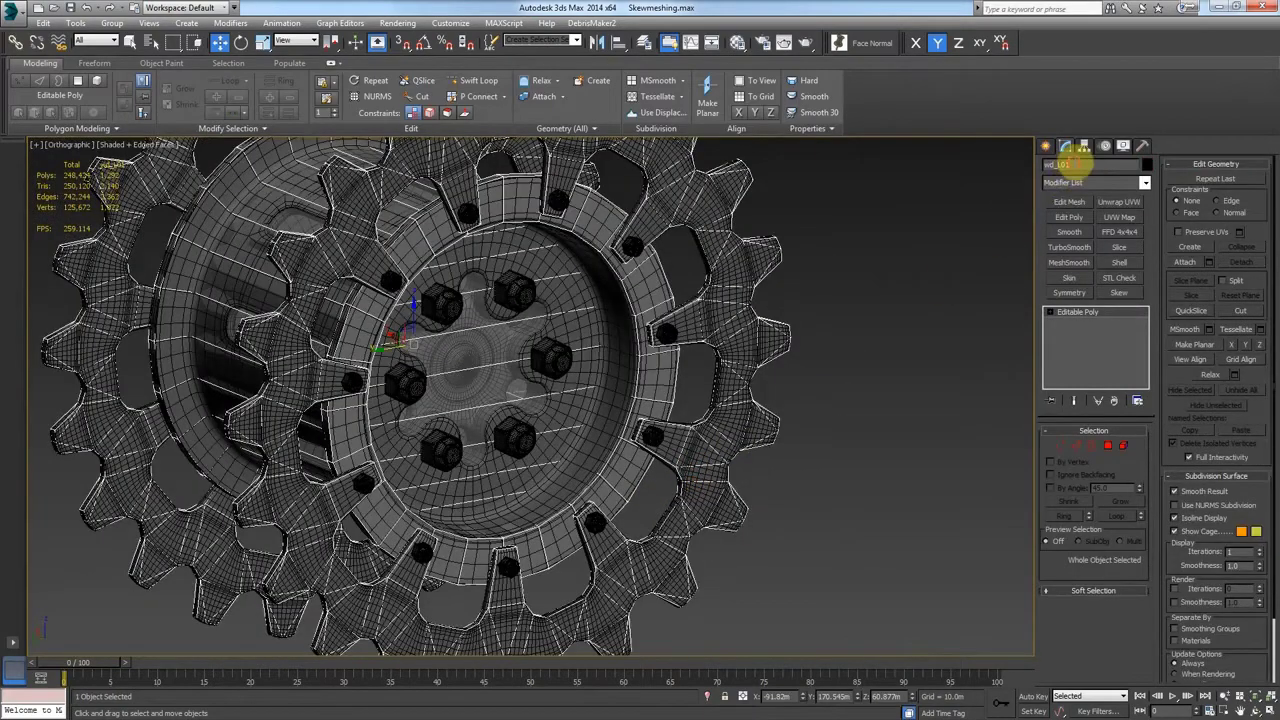
left_click(1063, 164)
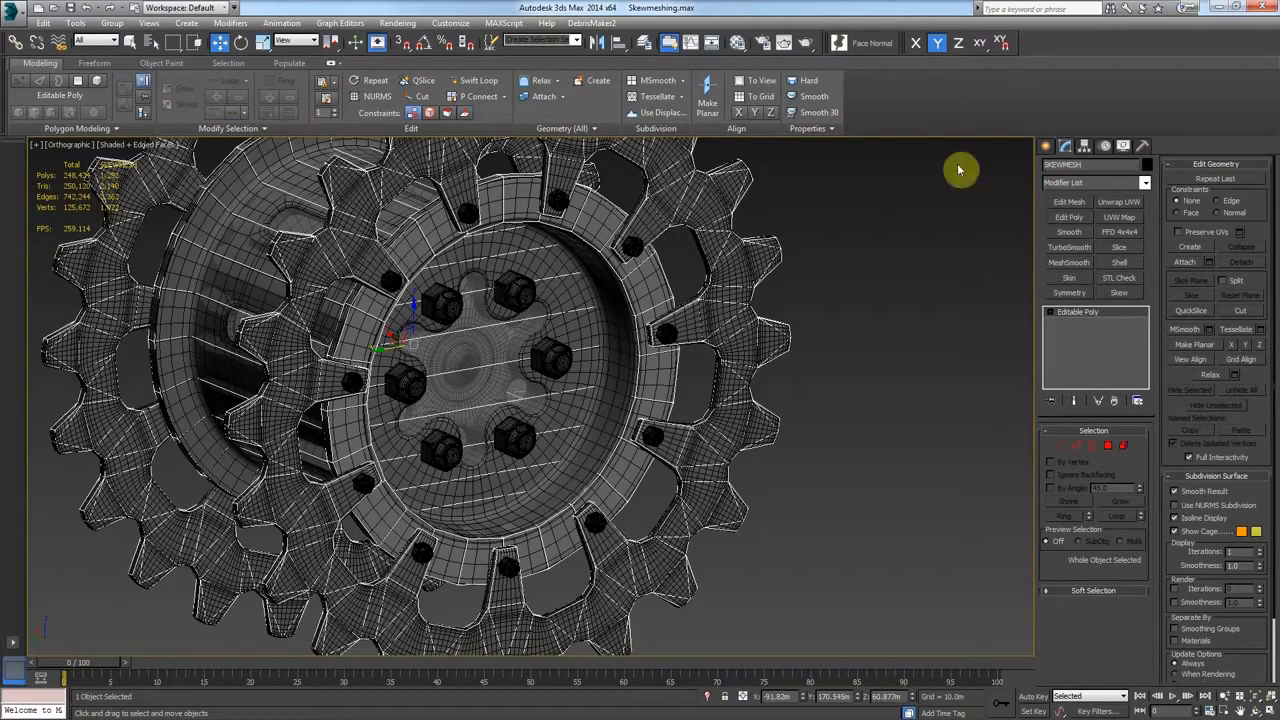
Add a Tessellate modifier with Tension 0 and 3 iterations.
left_click(1145, 183)
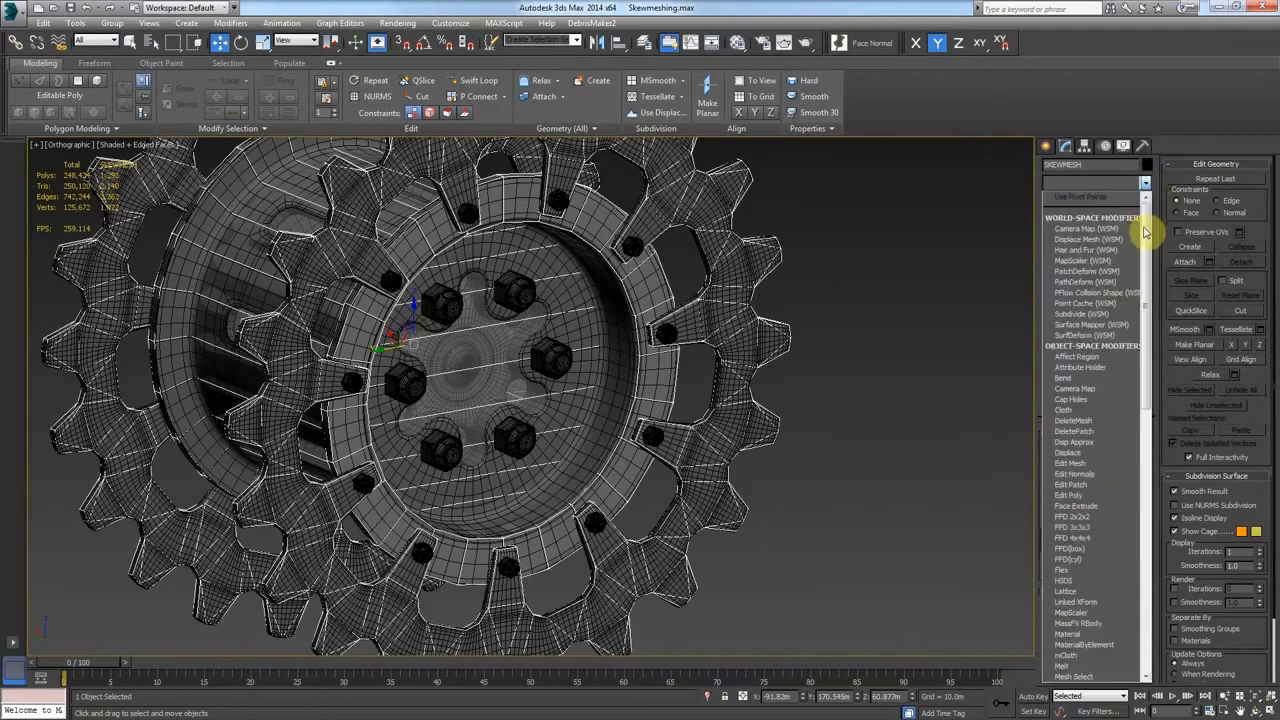
left_click_drag(1145, 232, 1154, 471)
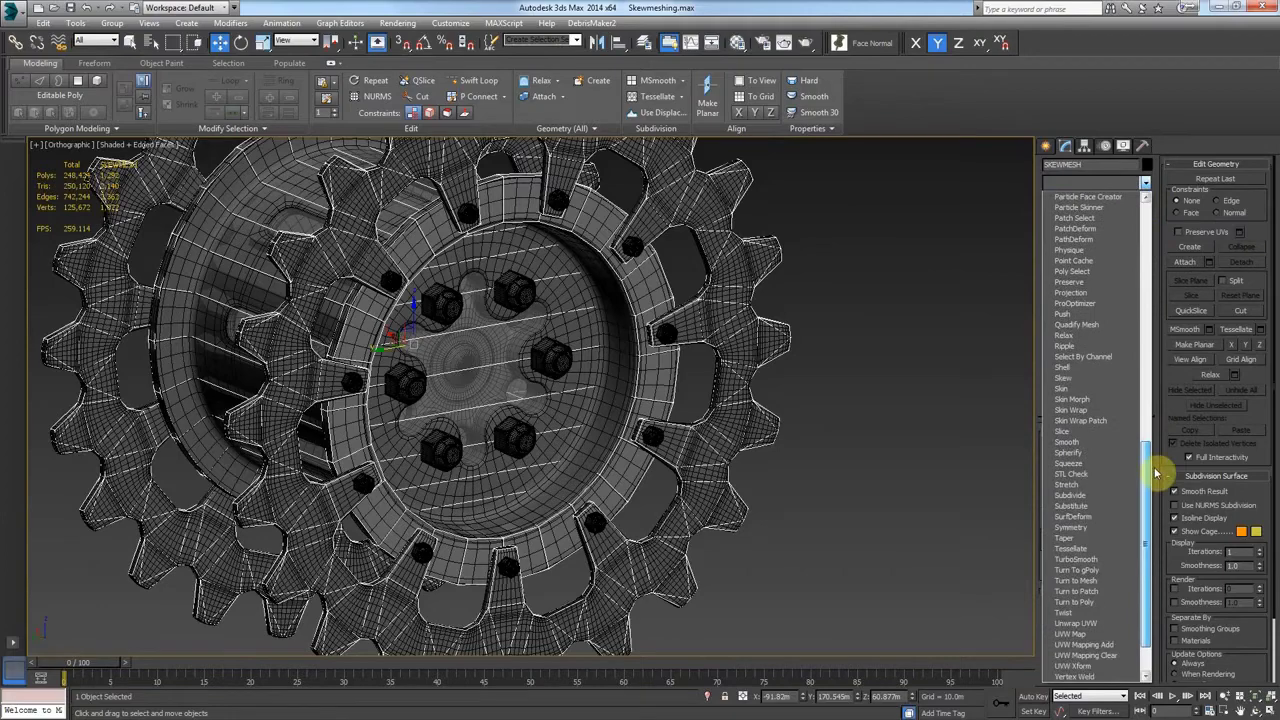
left_click(1100, 549)
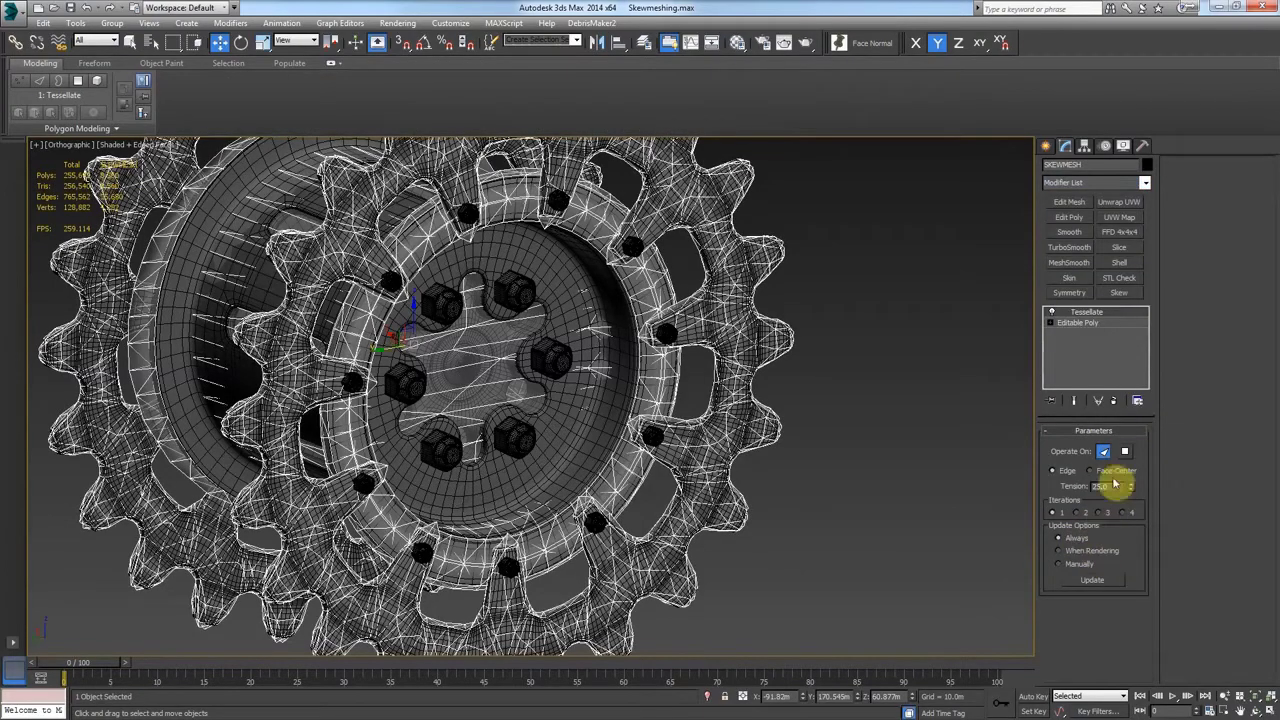
double_click(1103, 486)
type("0")
key("Return")
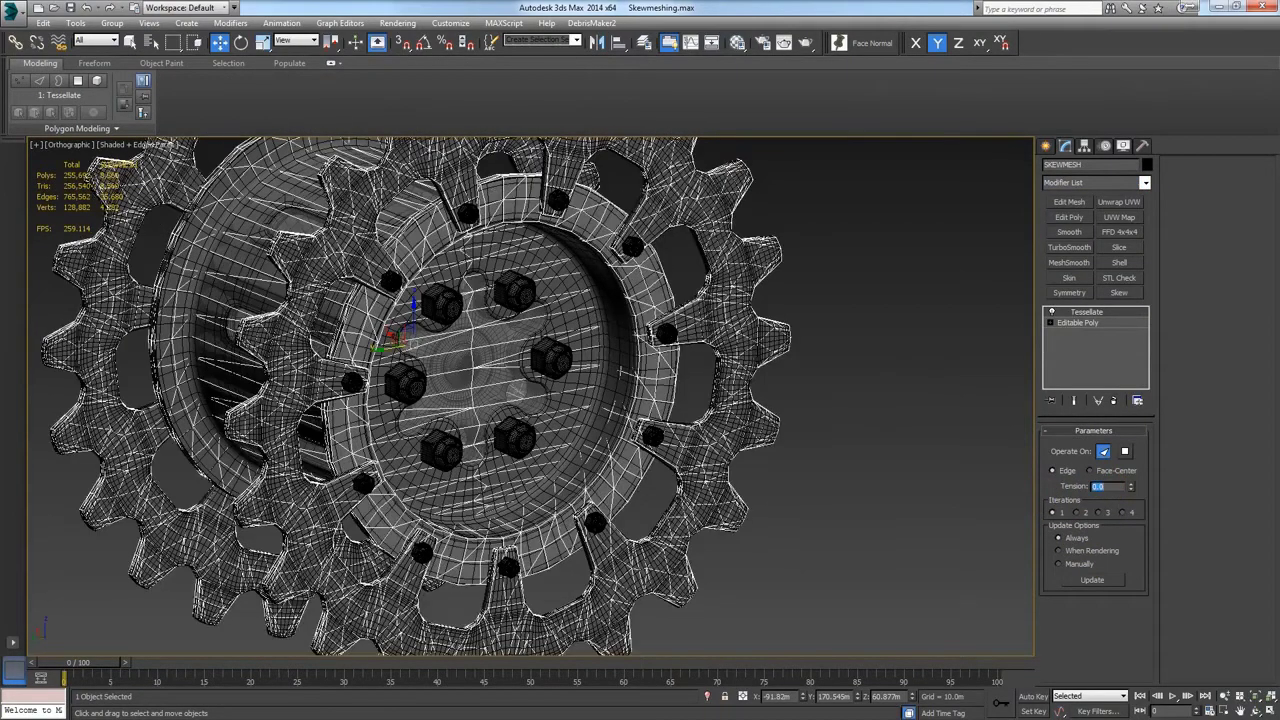
scroll(550, 428, "up", 3)
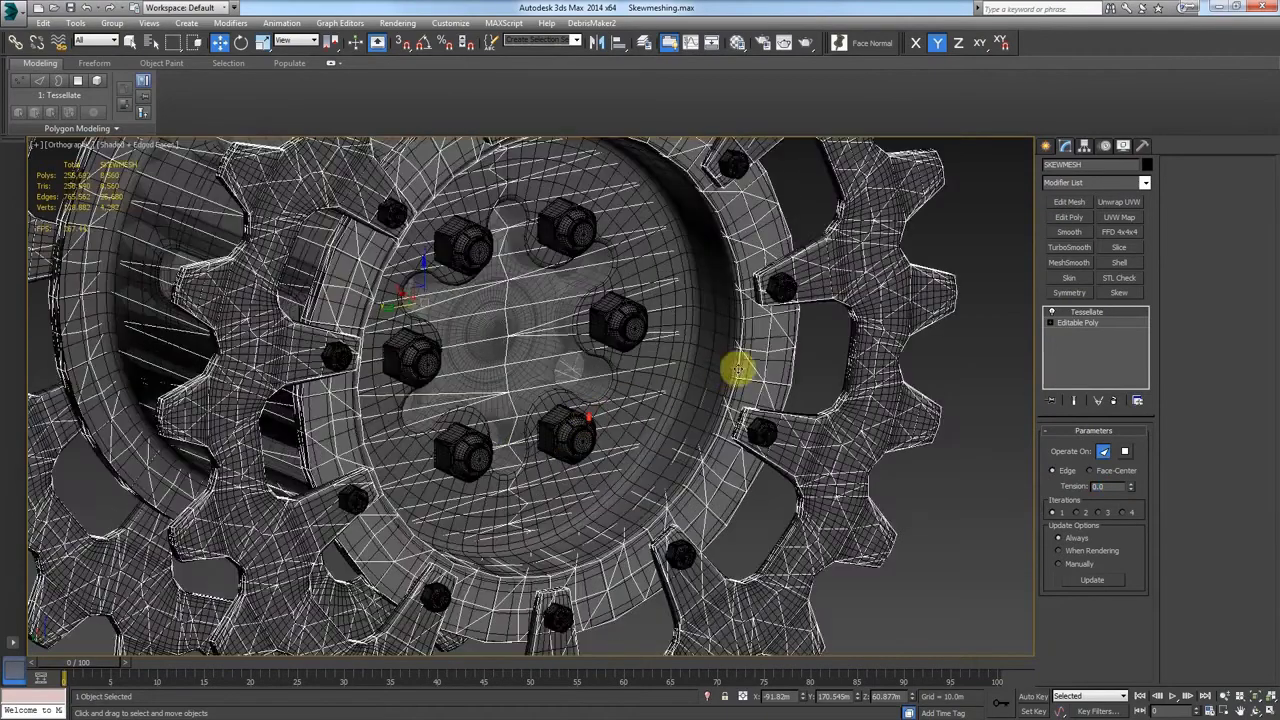
left_click(1098, 512)
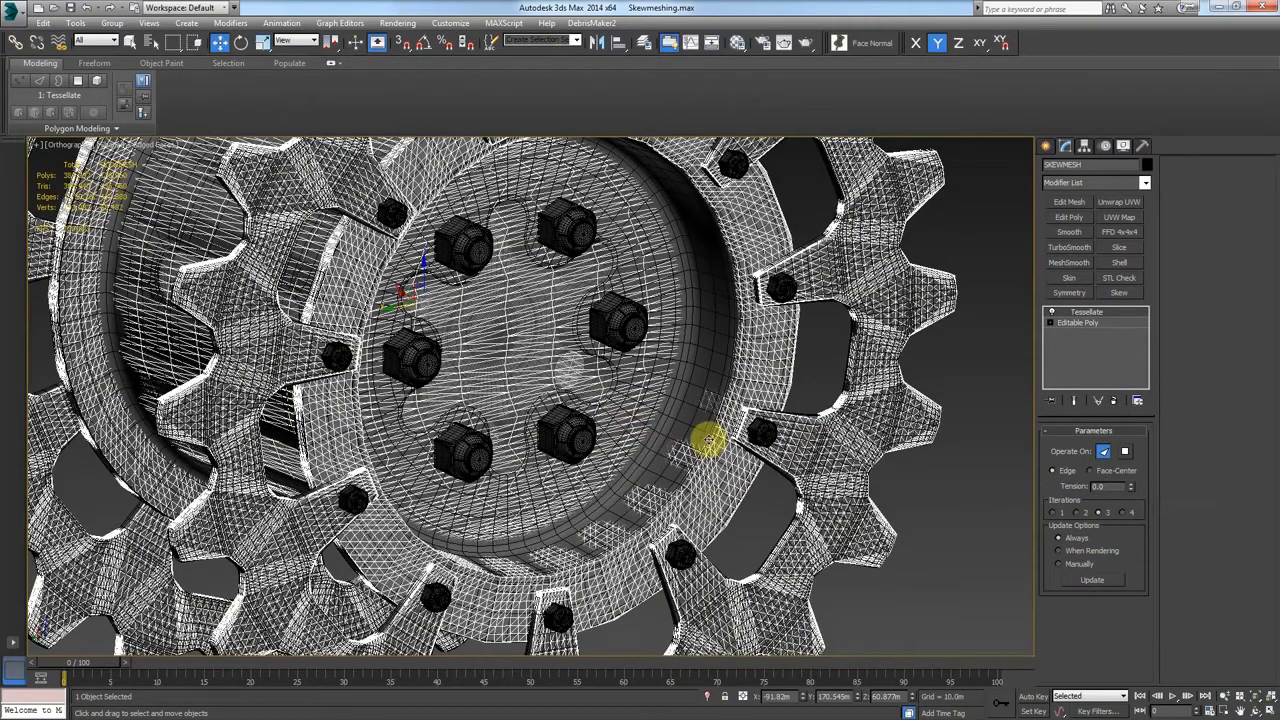
Recentre the gear and open Render To Texture.
scroll(689, 429, "down", 2)
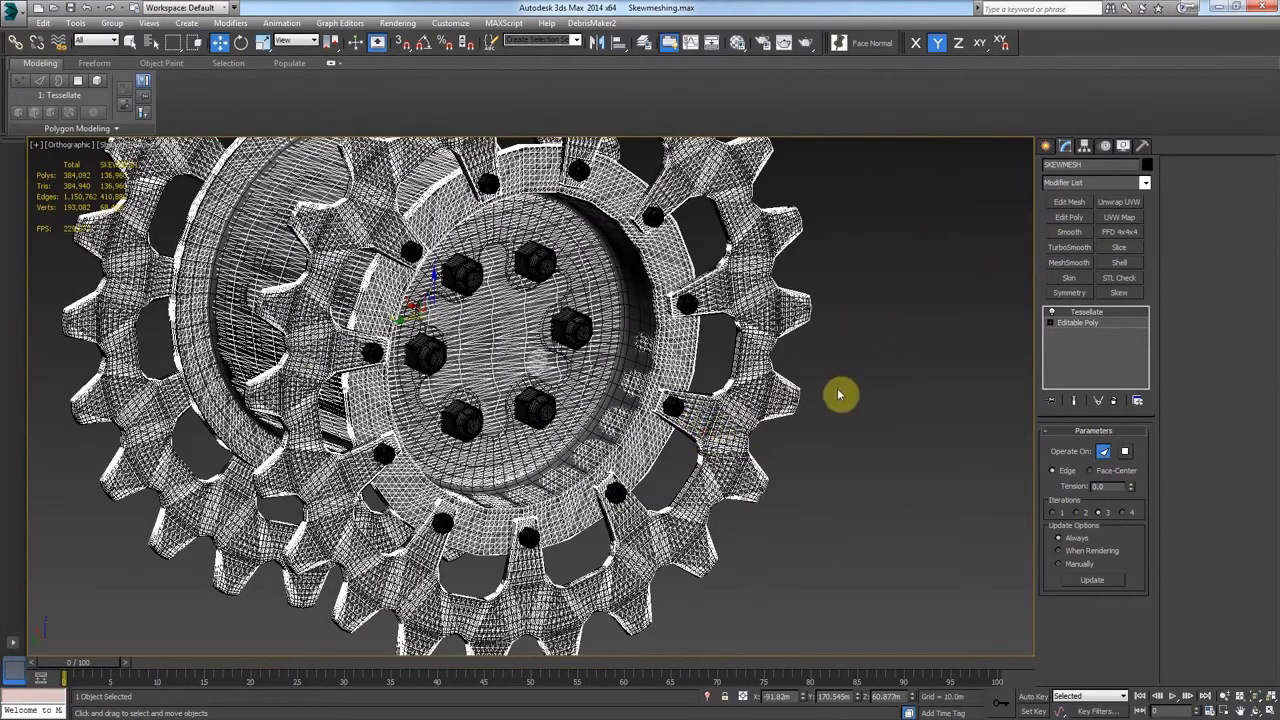
middle_click_drag(837, 394, 853, 428)
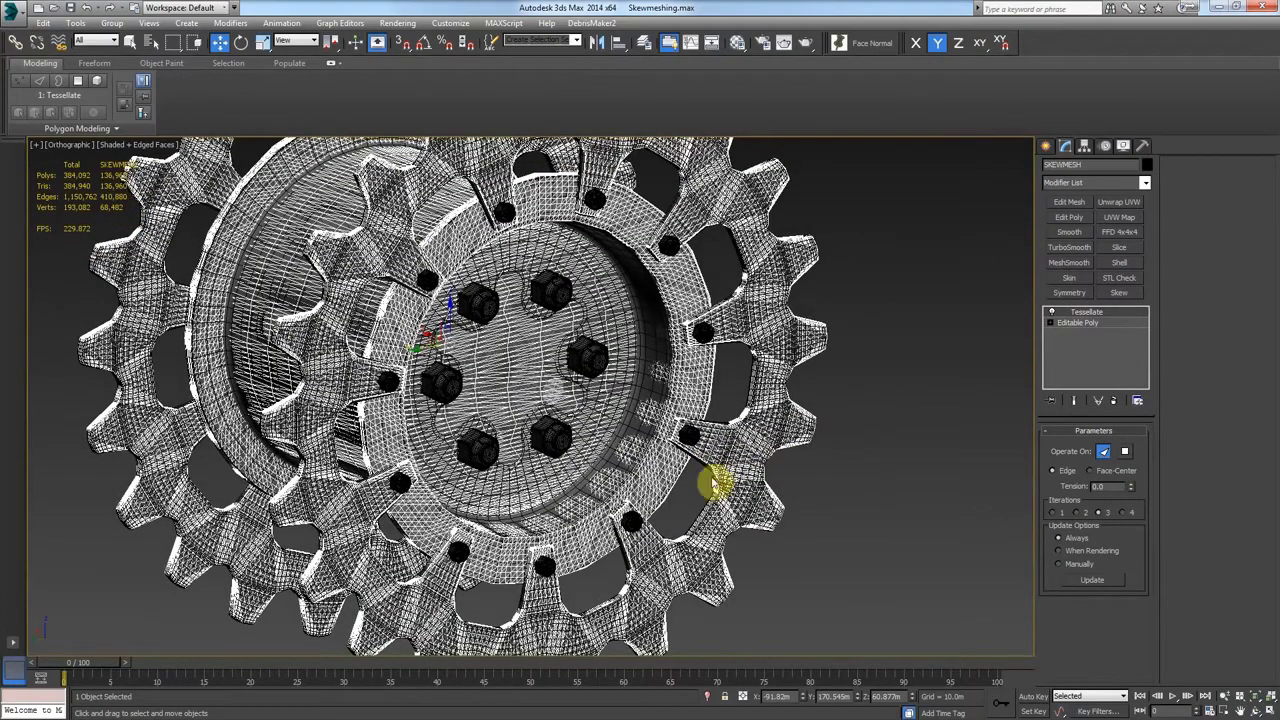
key("0")
key("q")
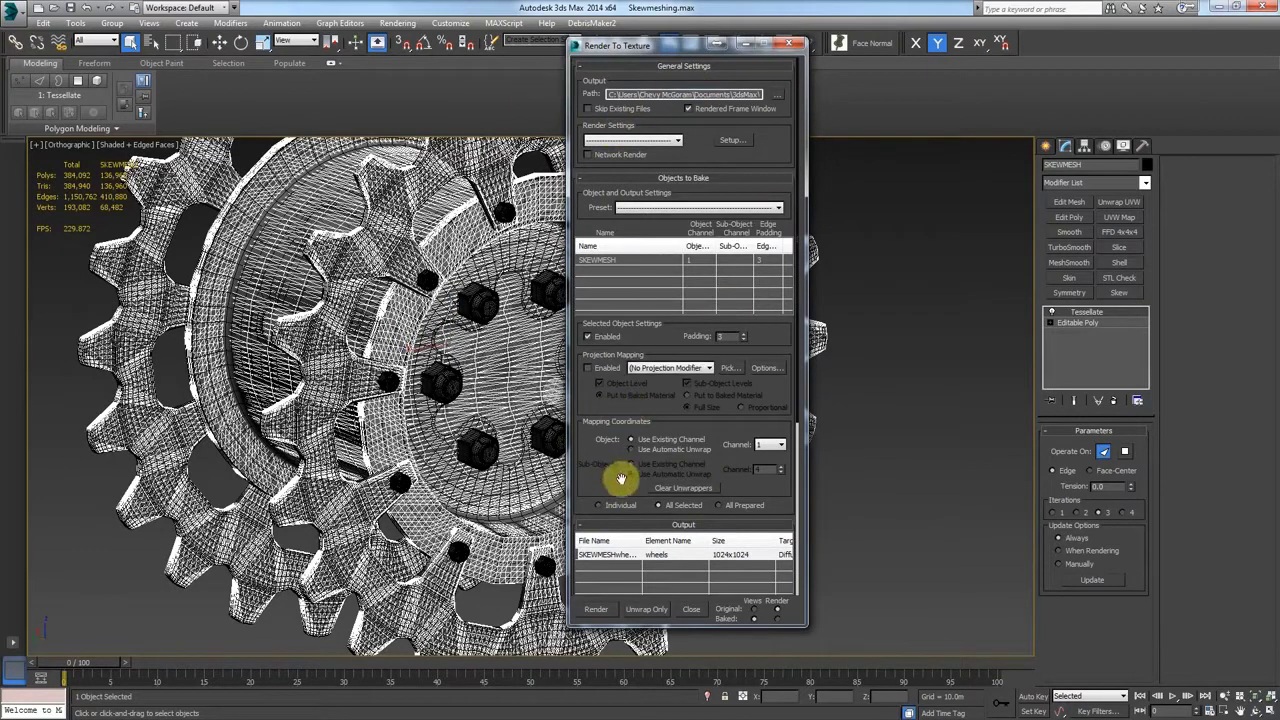
Replace the old wheels output element with a NormalsMap bake element.
scroll(609, 409, "down", 4)
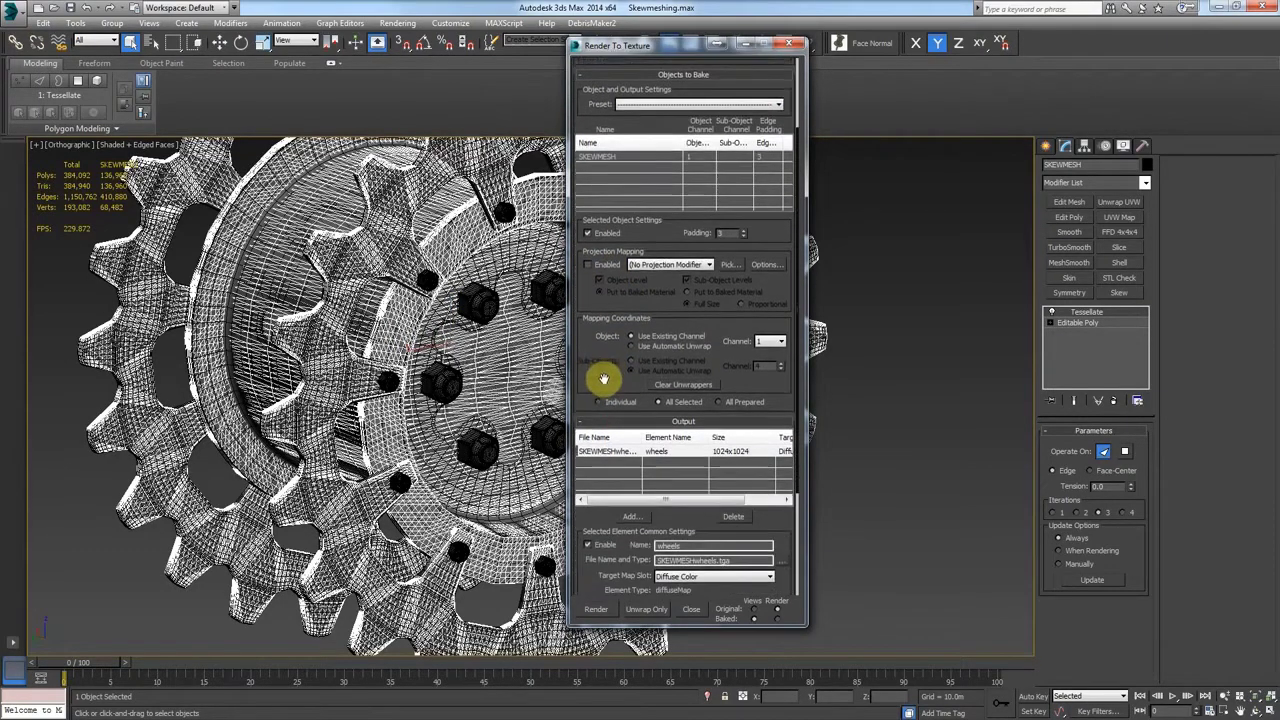
left_click(672, 453)
left_click(733, 516)
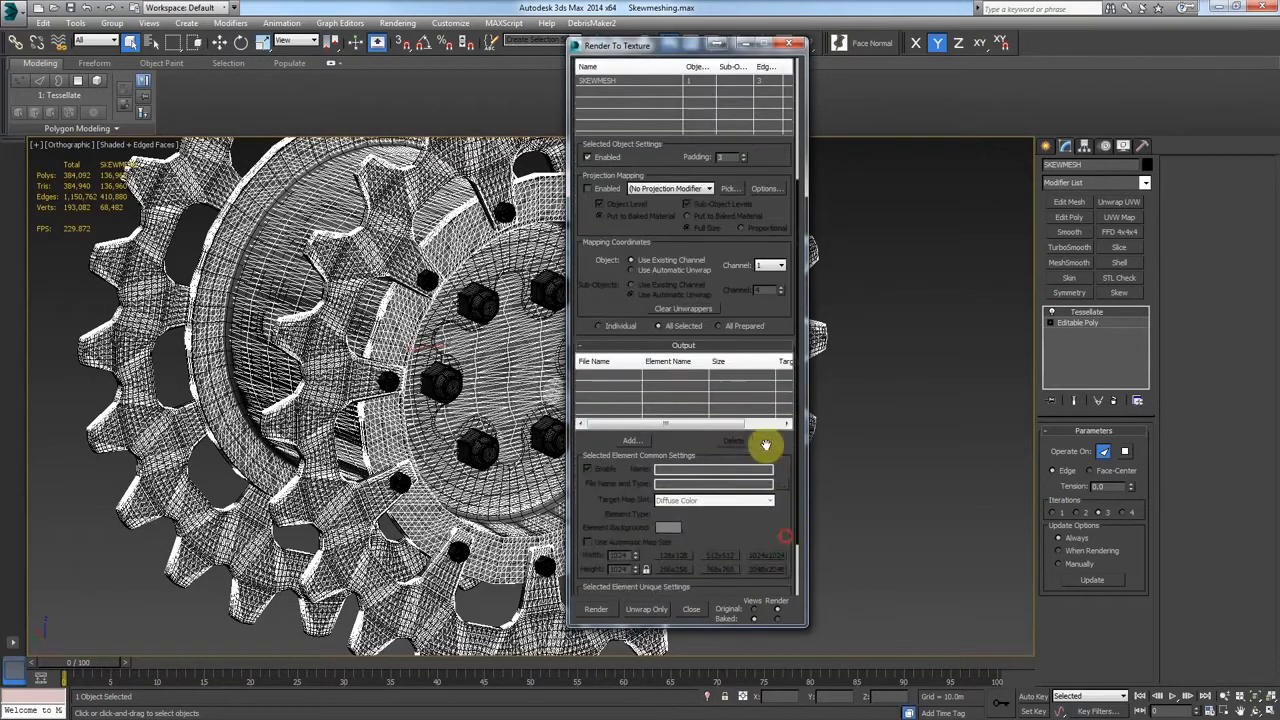
scroll(630, 510, "down", 4)
left_click(632, 413)
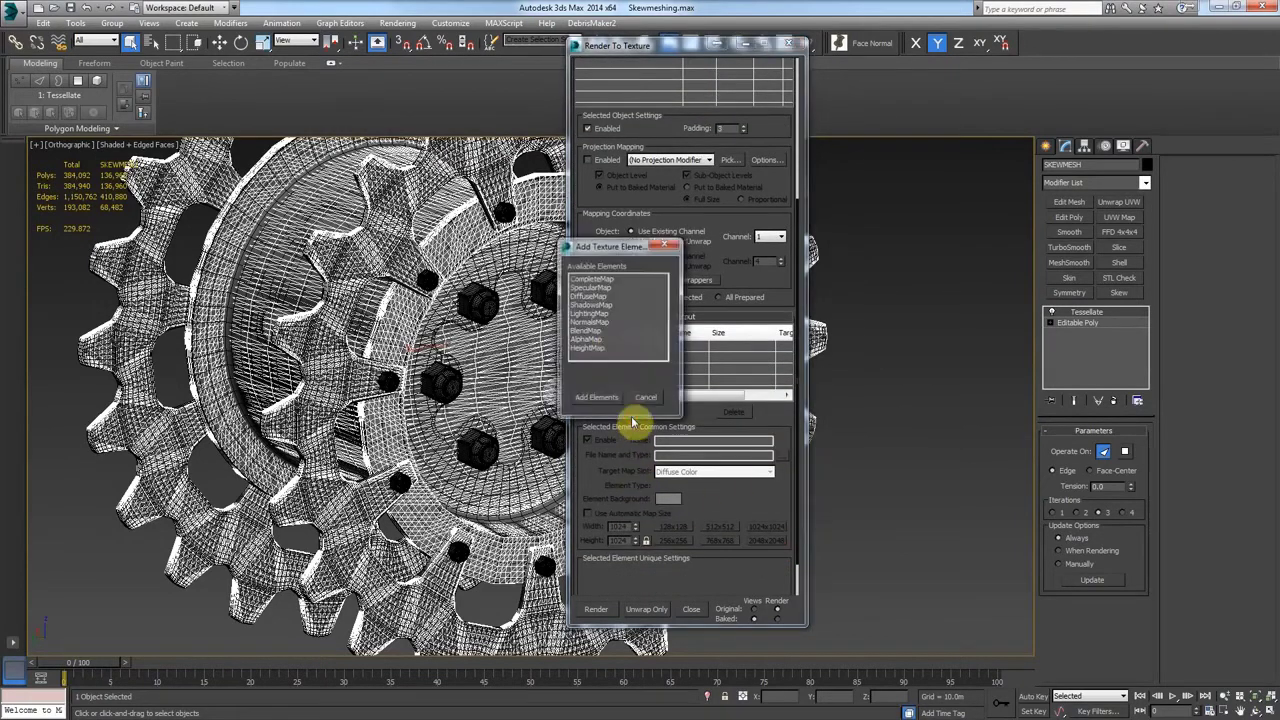
double_click(590, 322)
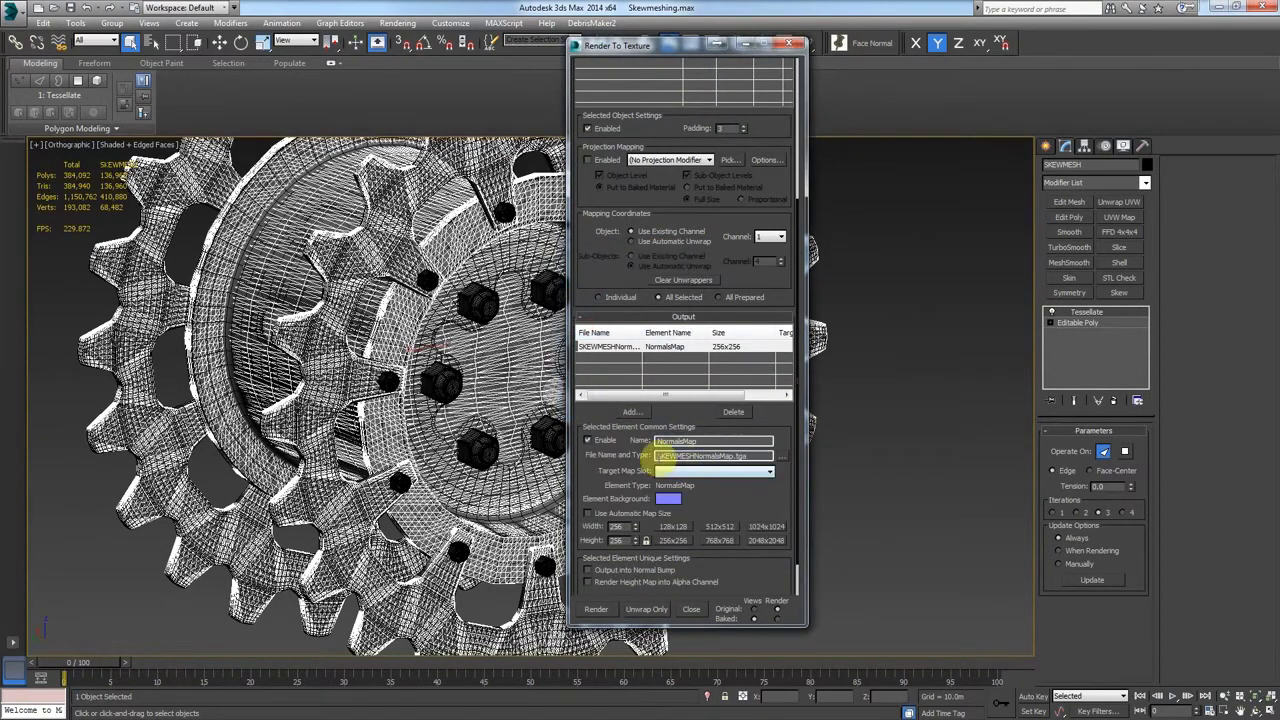
Save the normals map over SkewMesh\NORMAL_OS_normals.tga at 2048x2048.
left_click(772, 457)
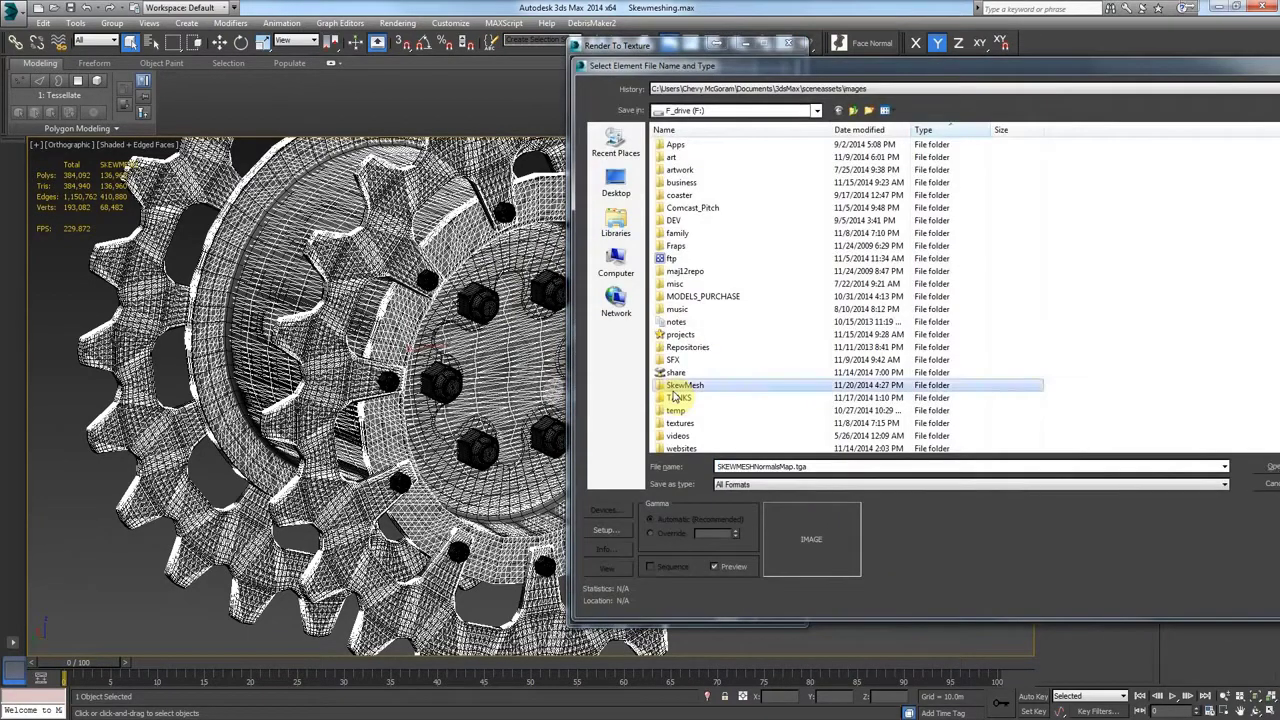
double_click(692, 381)
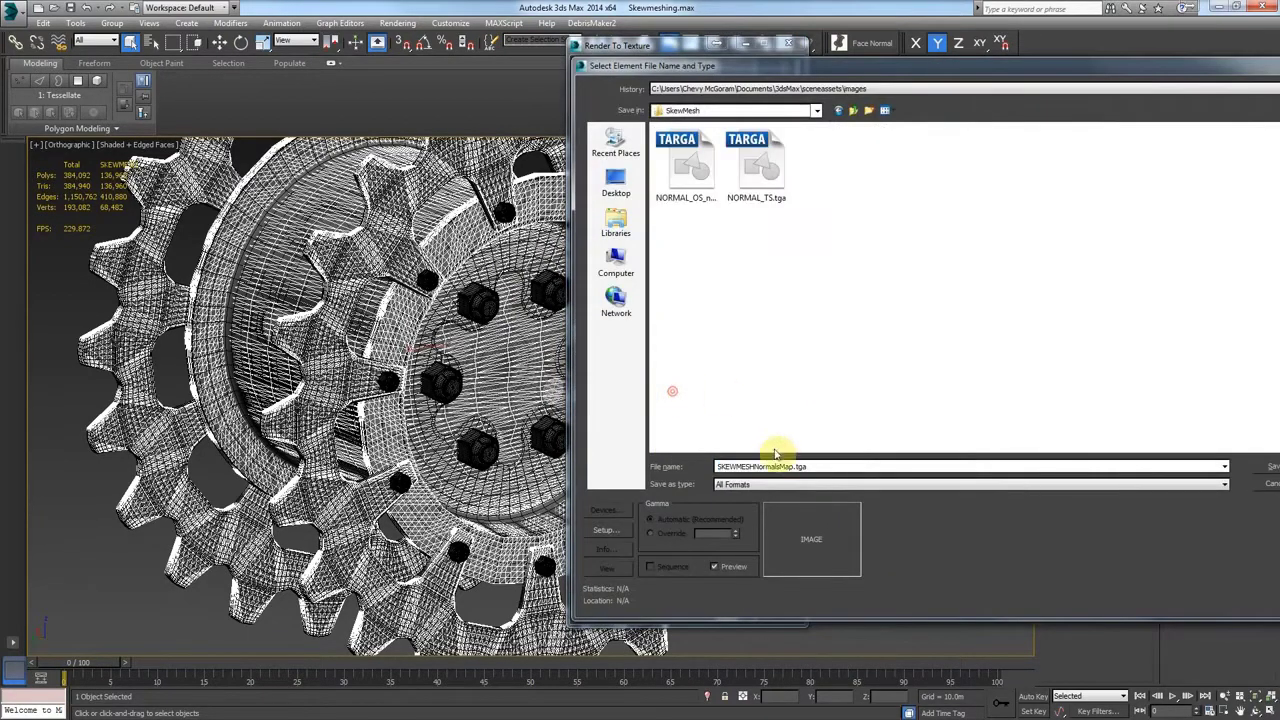
left_click(698, 177)
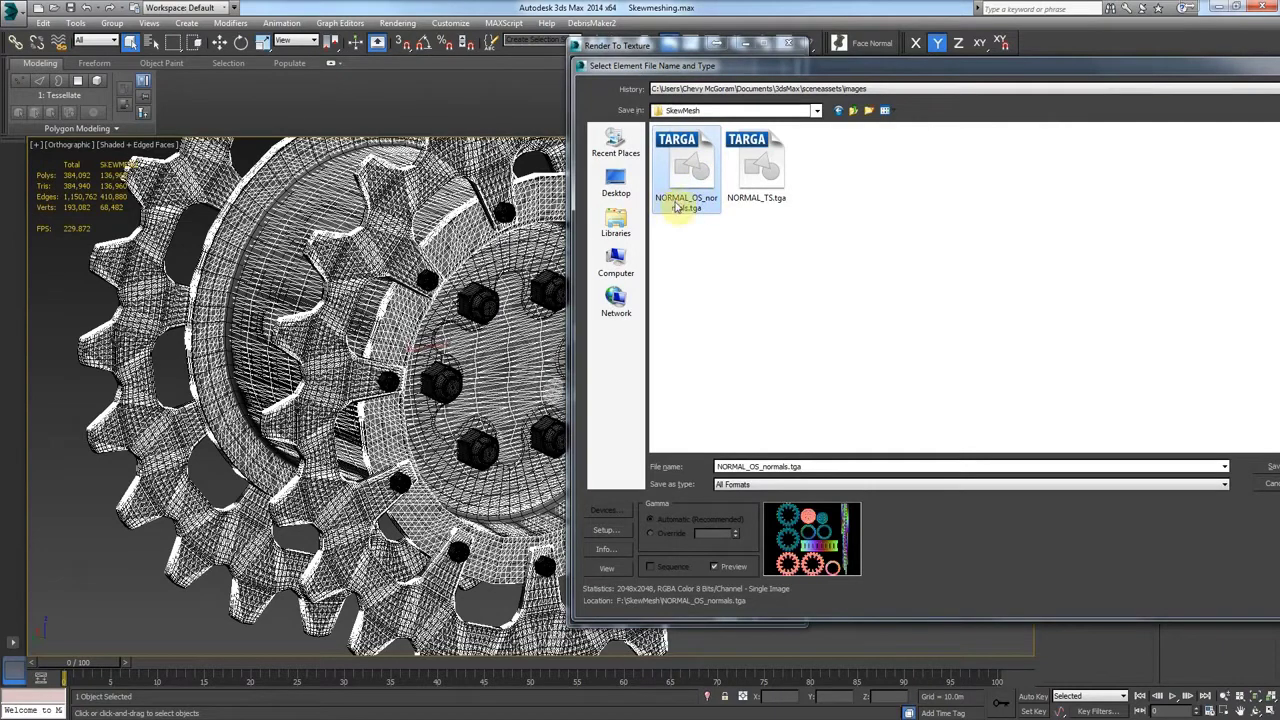
left_click(1270, 467)
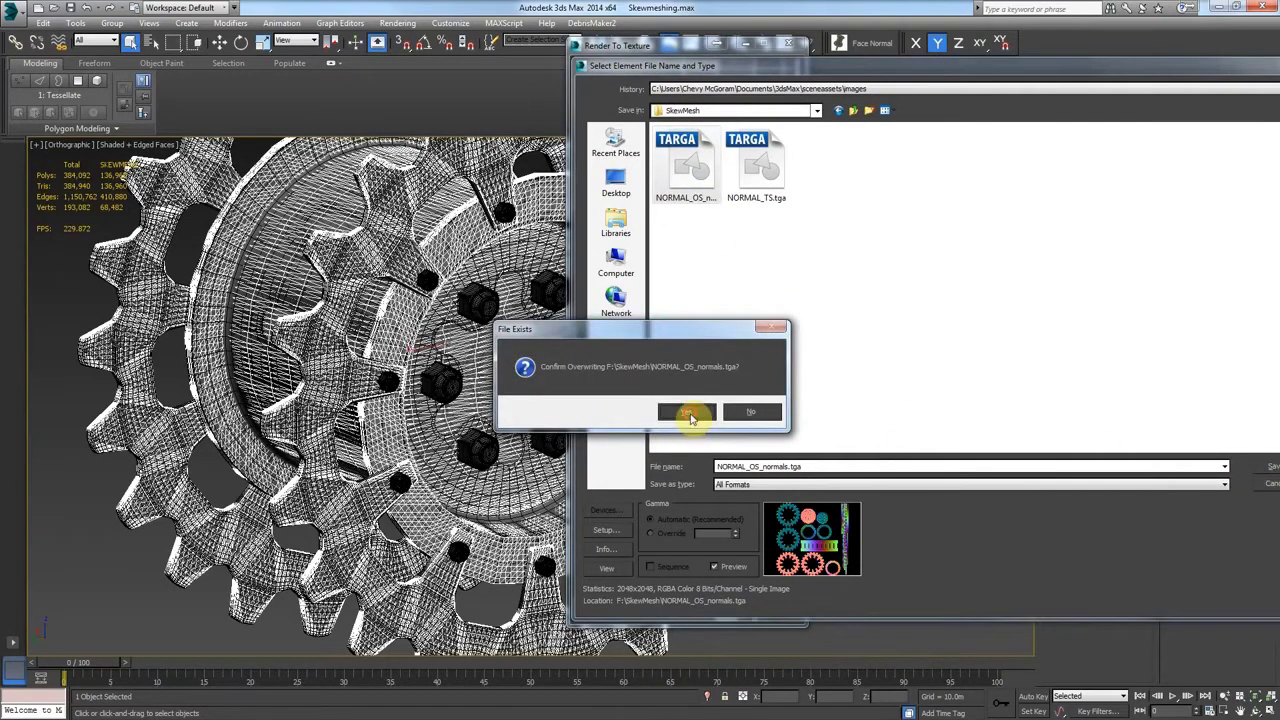
left_click(688, 415)
left_click(1052, 420)
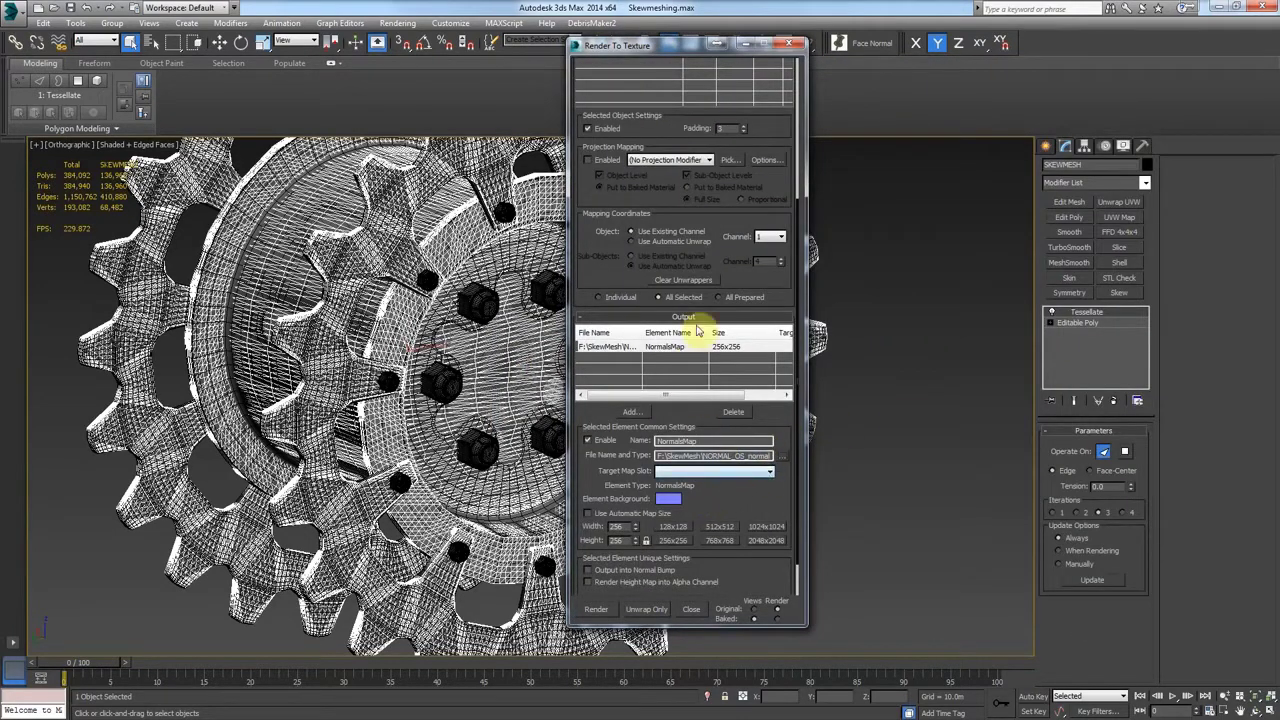
left_click(767, 541)
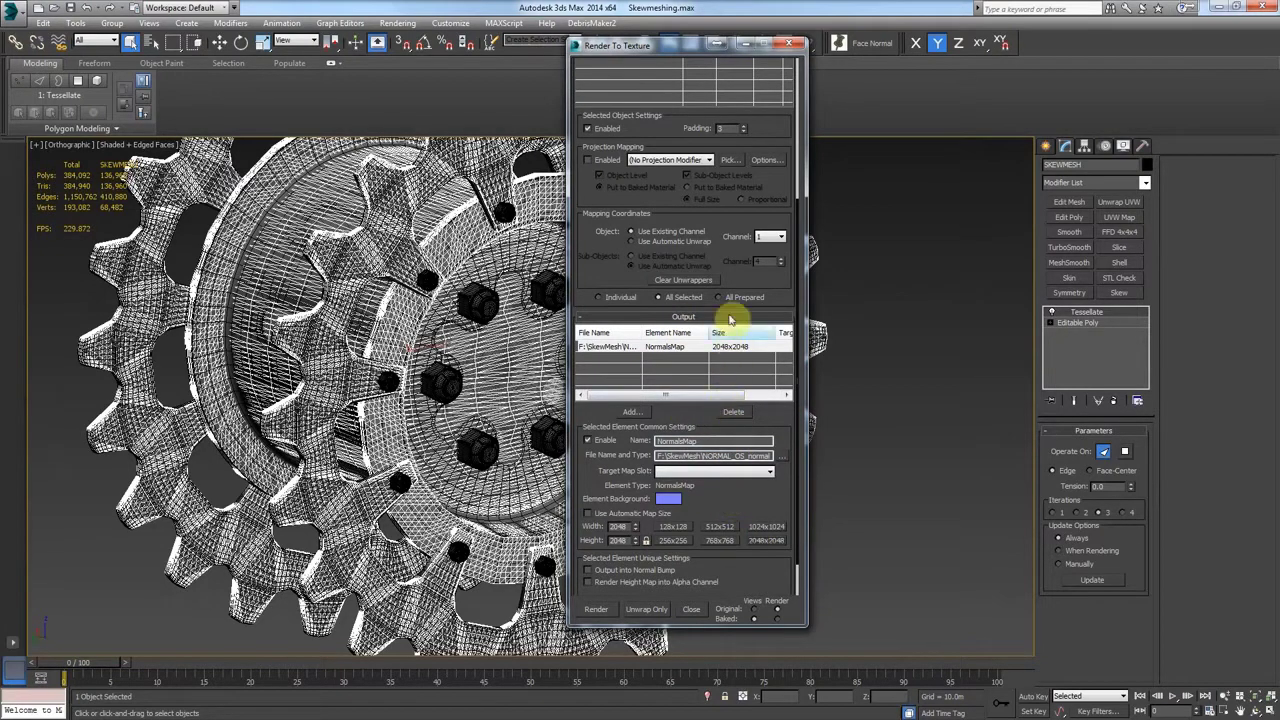
Enable projection mapping with Cylinder168 as the high-poly source.
left_click_drag(778, 190, 634, 216)
left_click(588, 191)
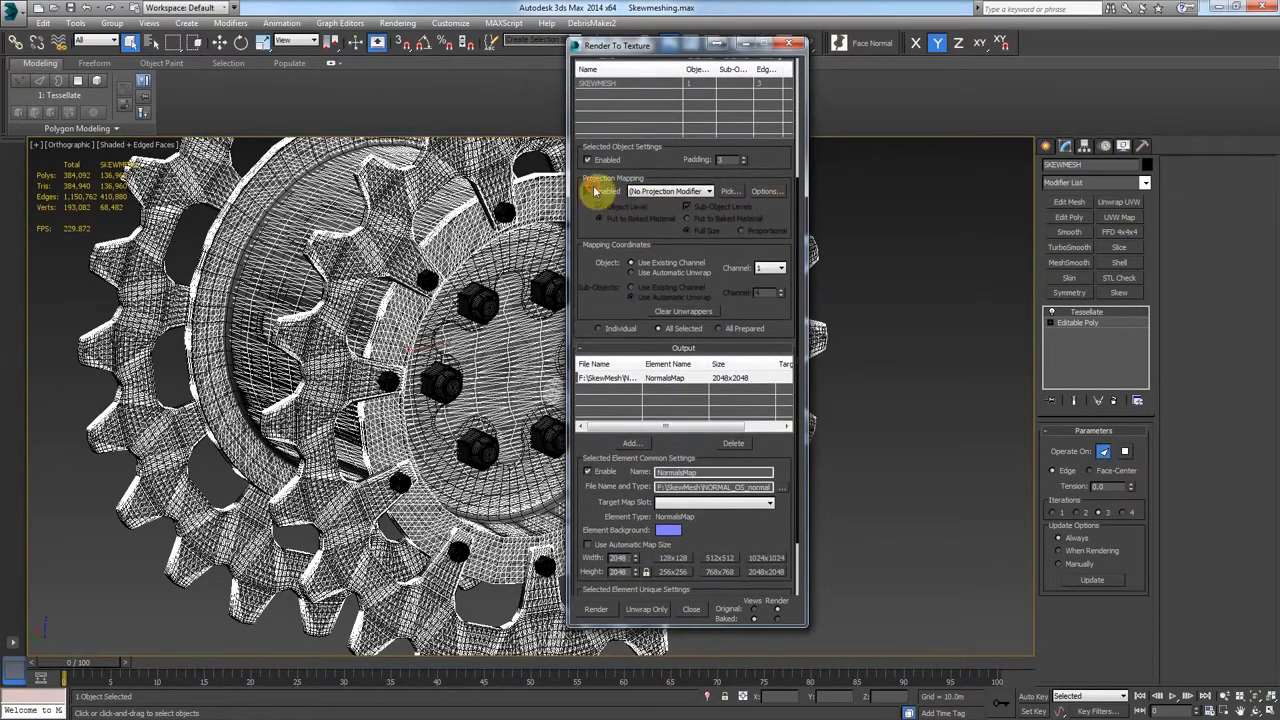
left_click(731, 191)
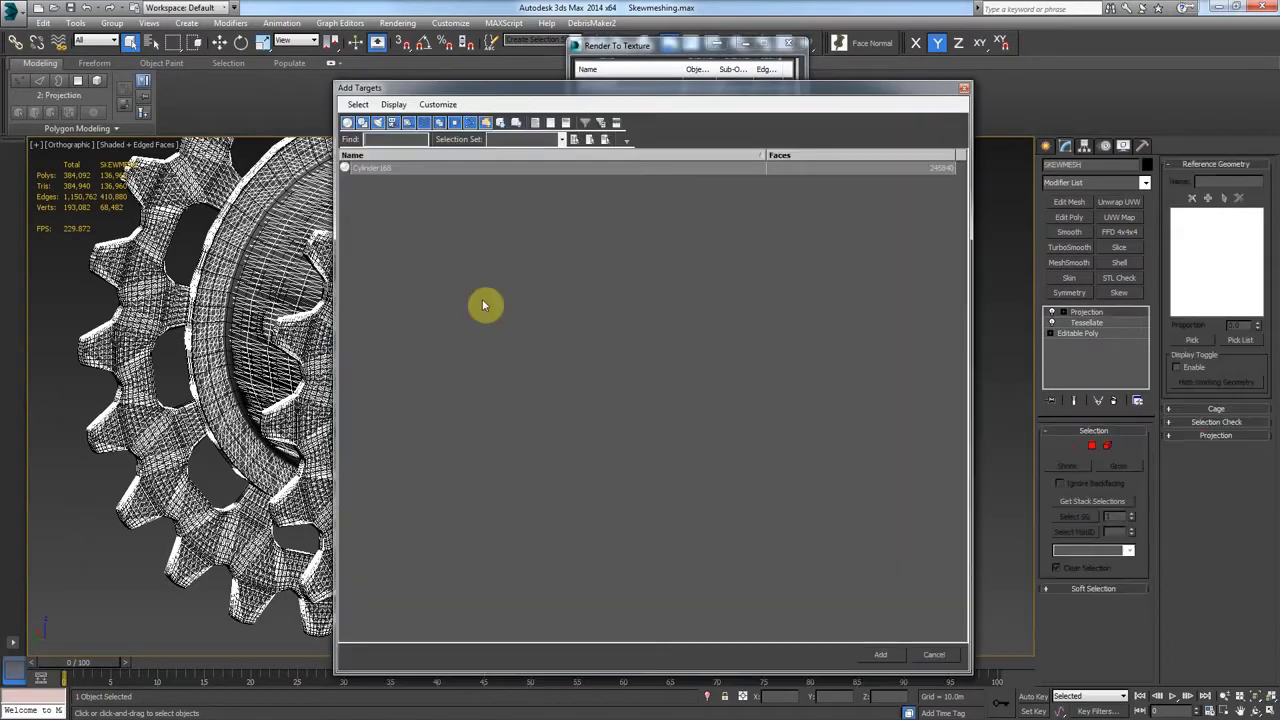
left_click(385, 168)
double_click(385, 168)
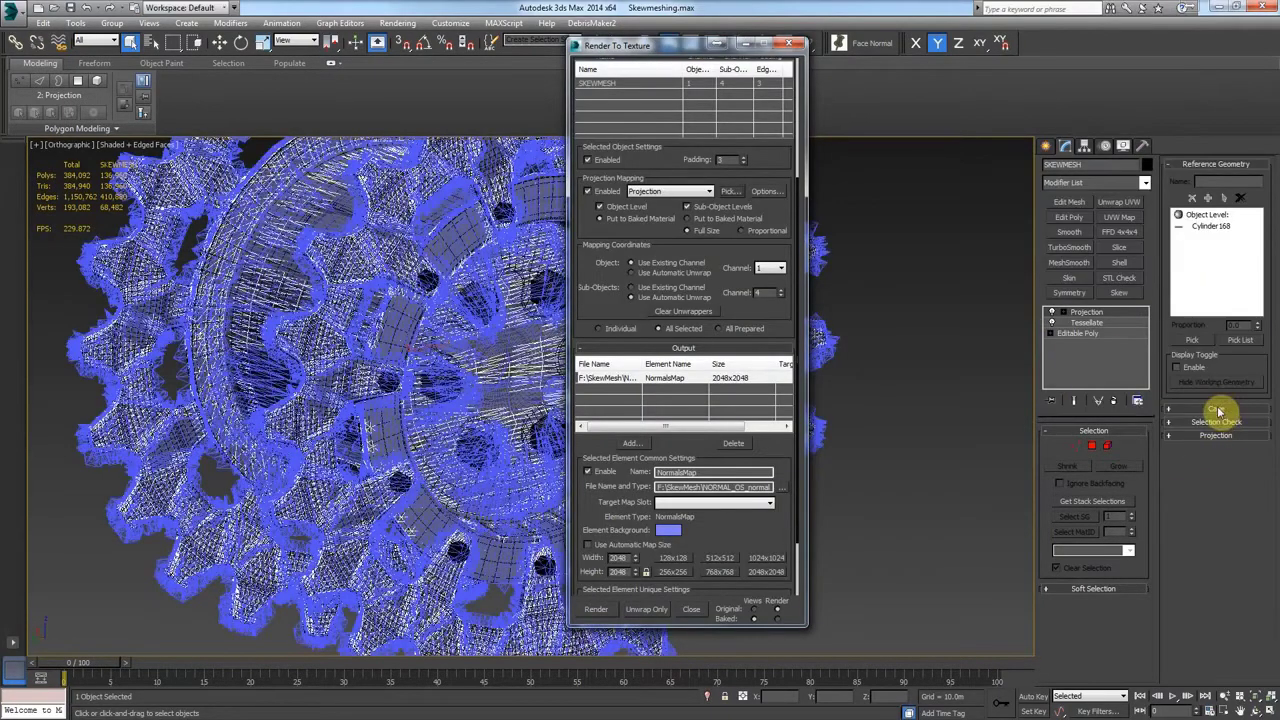
Reset the projection cage and push it outward around the gear.
left_click(1216, 409)
left_click(1214, 610)
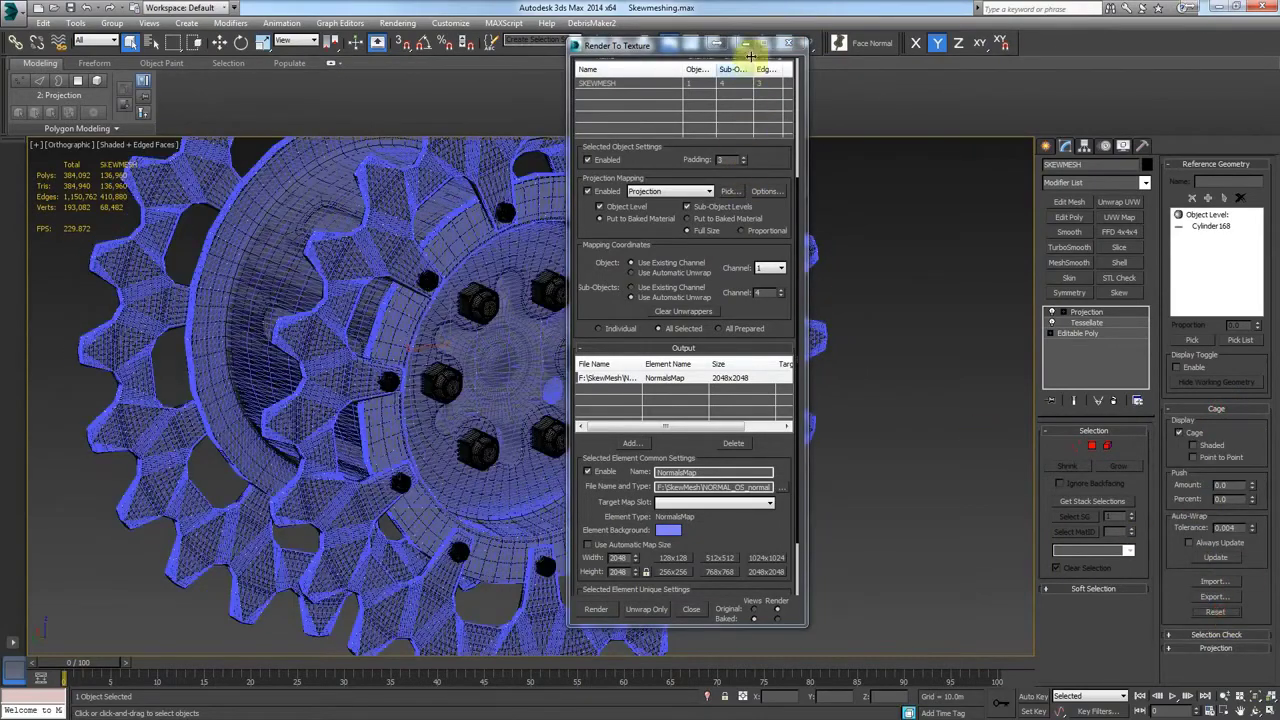
left_click_drag(677, 51, 936, 56)
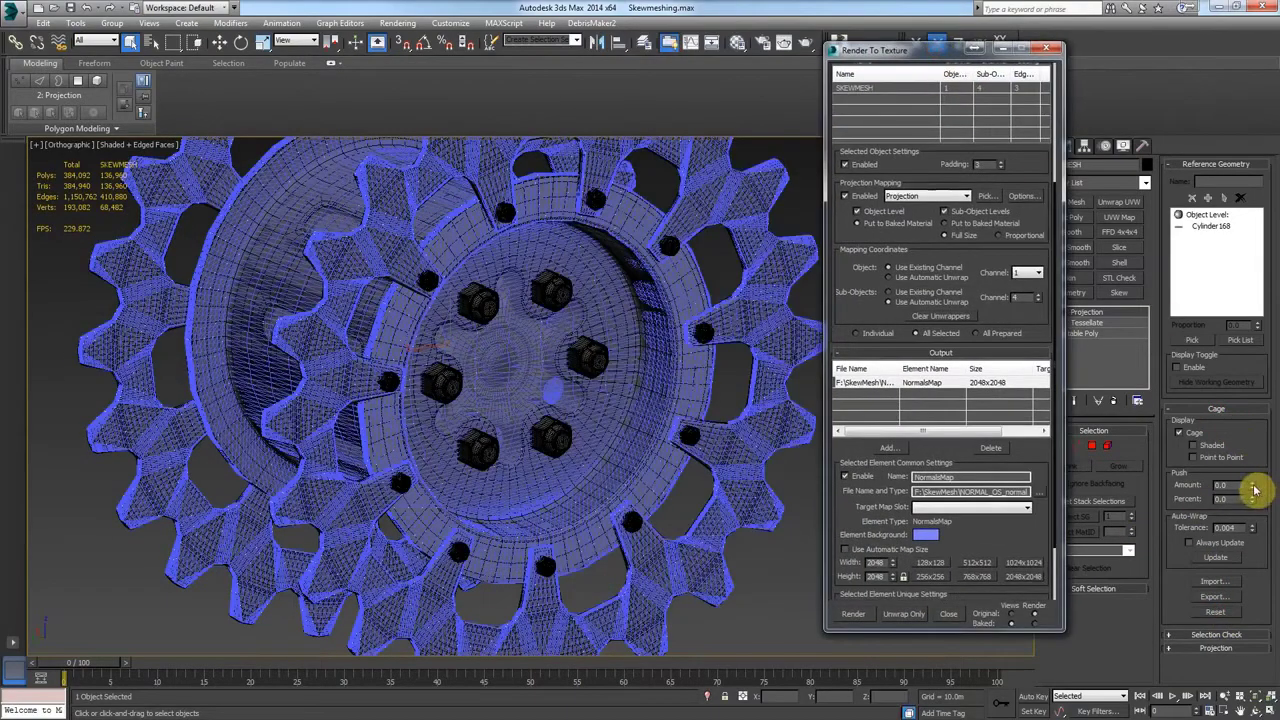
left_click_drag(1254, 488, 1250, 486)
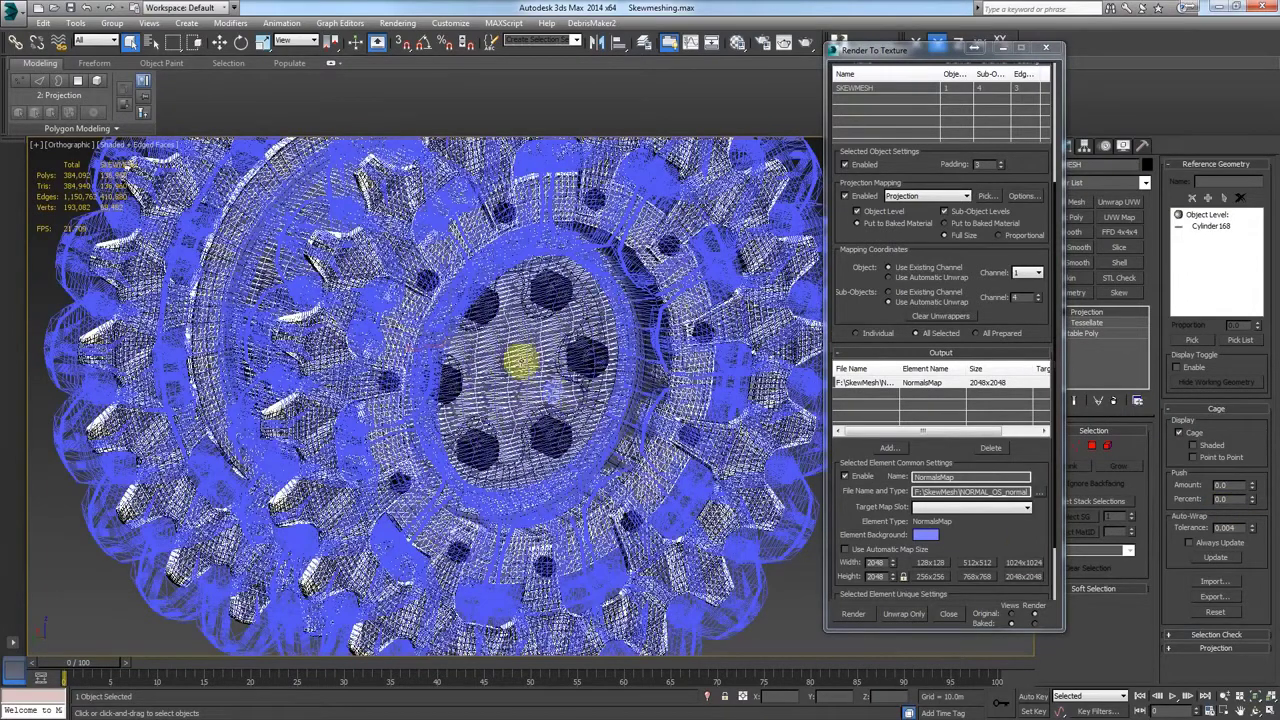
left_click(881, 57)
left_click_drag(881, 57, 801, 53)
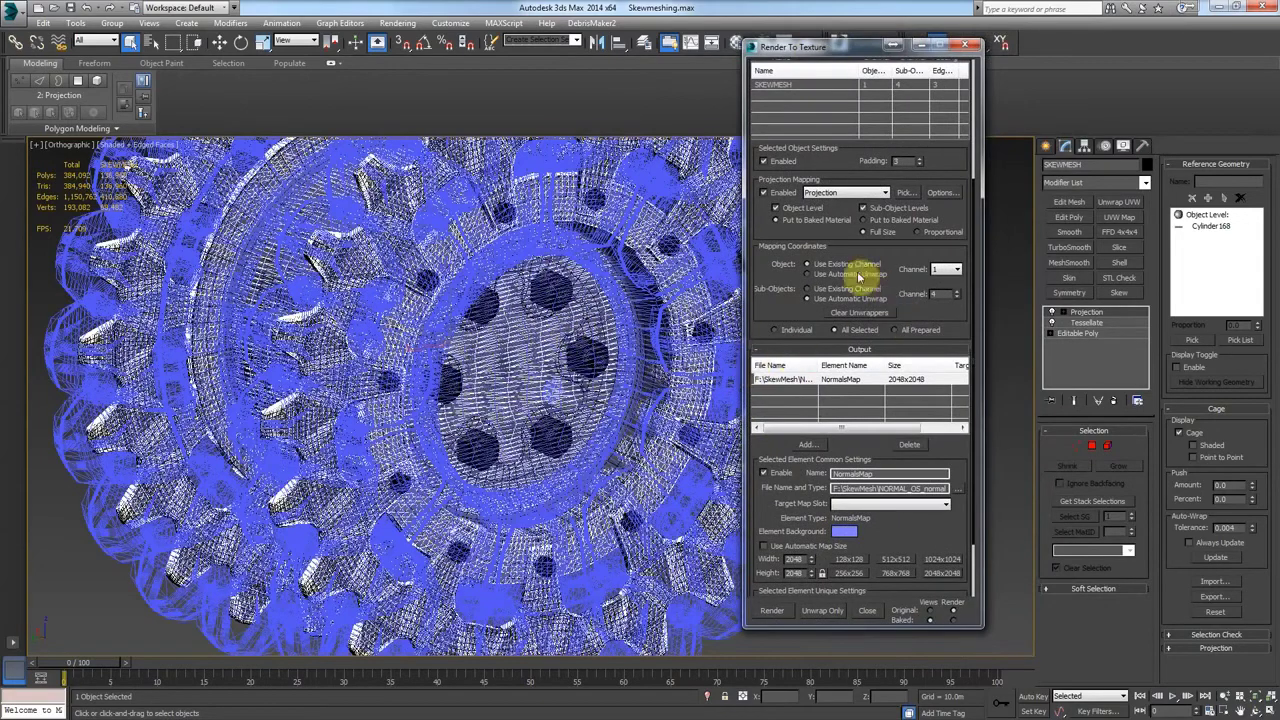
left_click(945, 192)
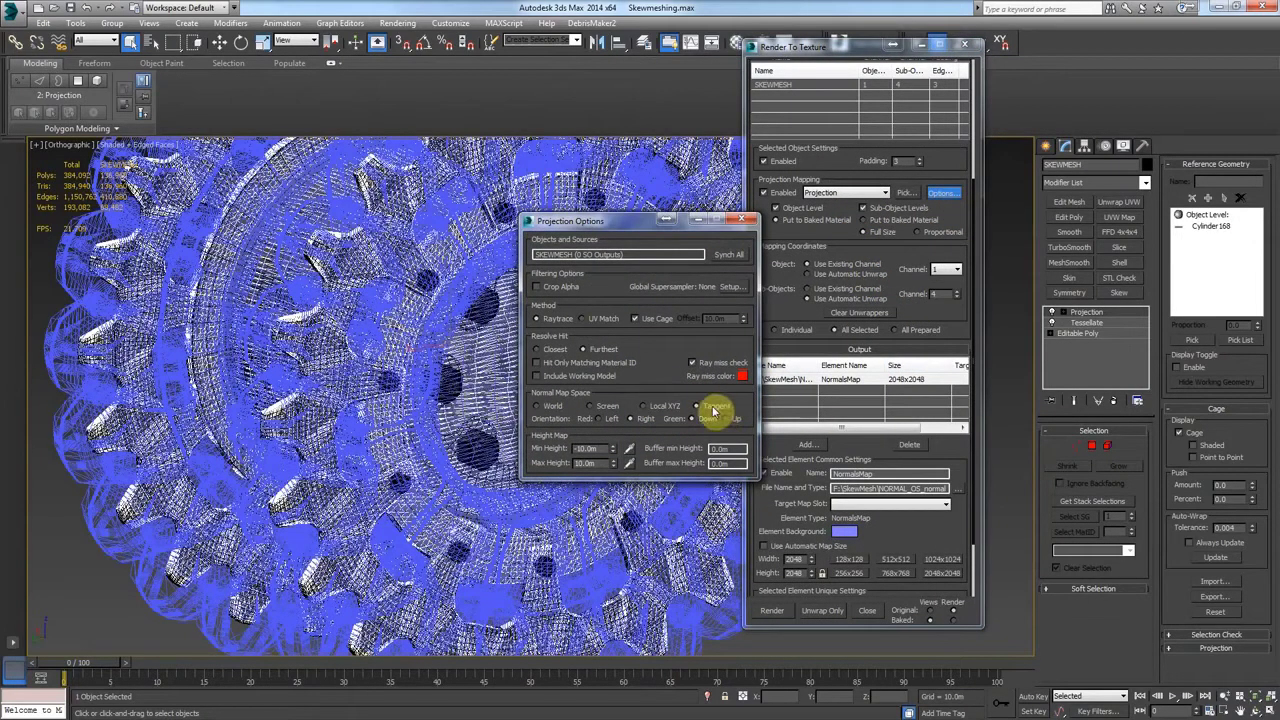
Set the normal map space to Local XYZ in Projection Options.
left_click(660, 406)
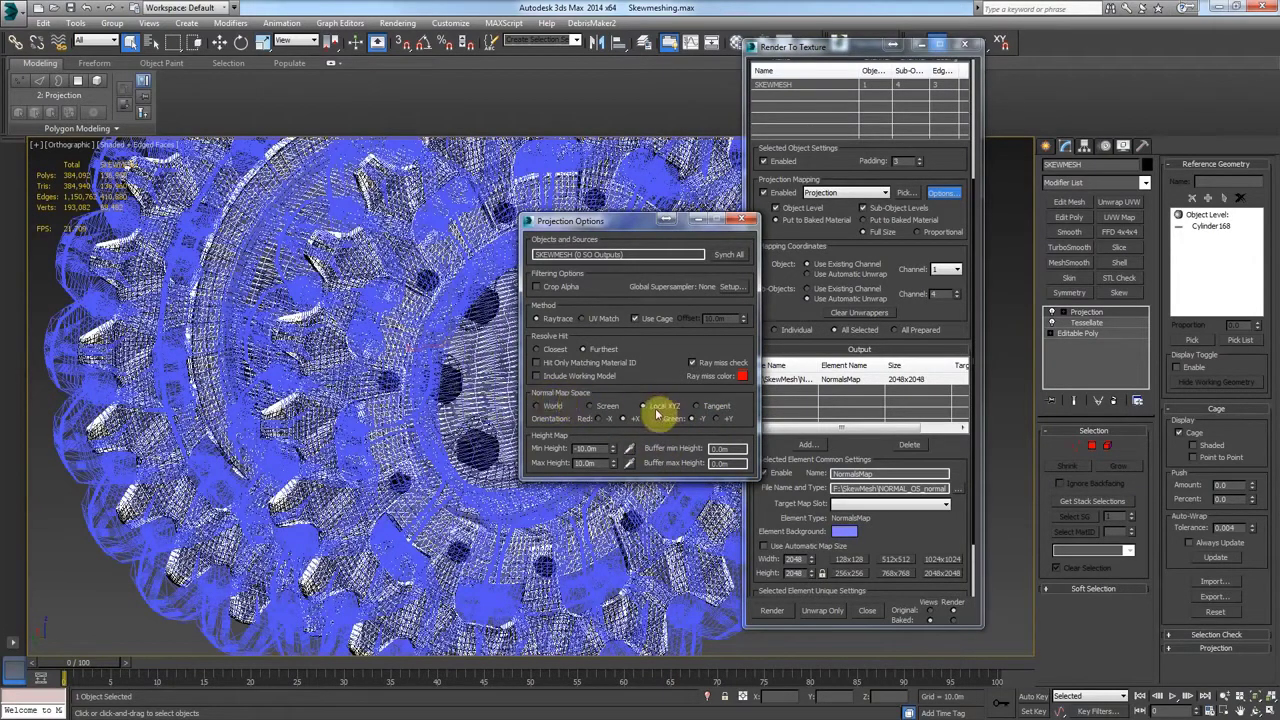
left_click(743, 218)
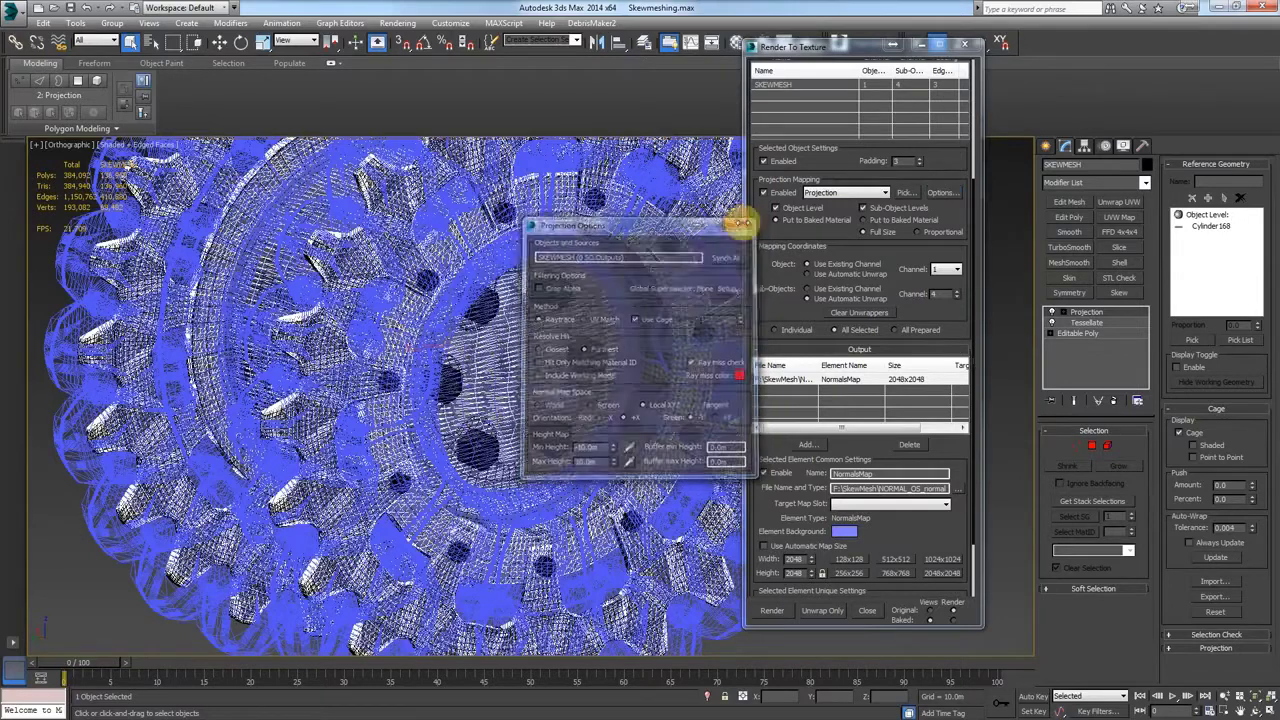
scroll(897, 540, "down", 1)
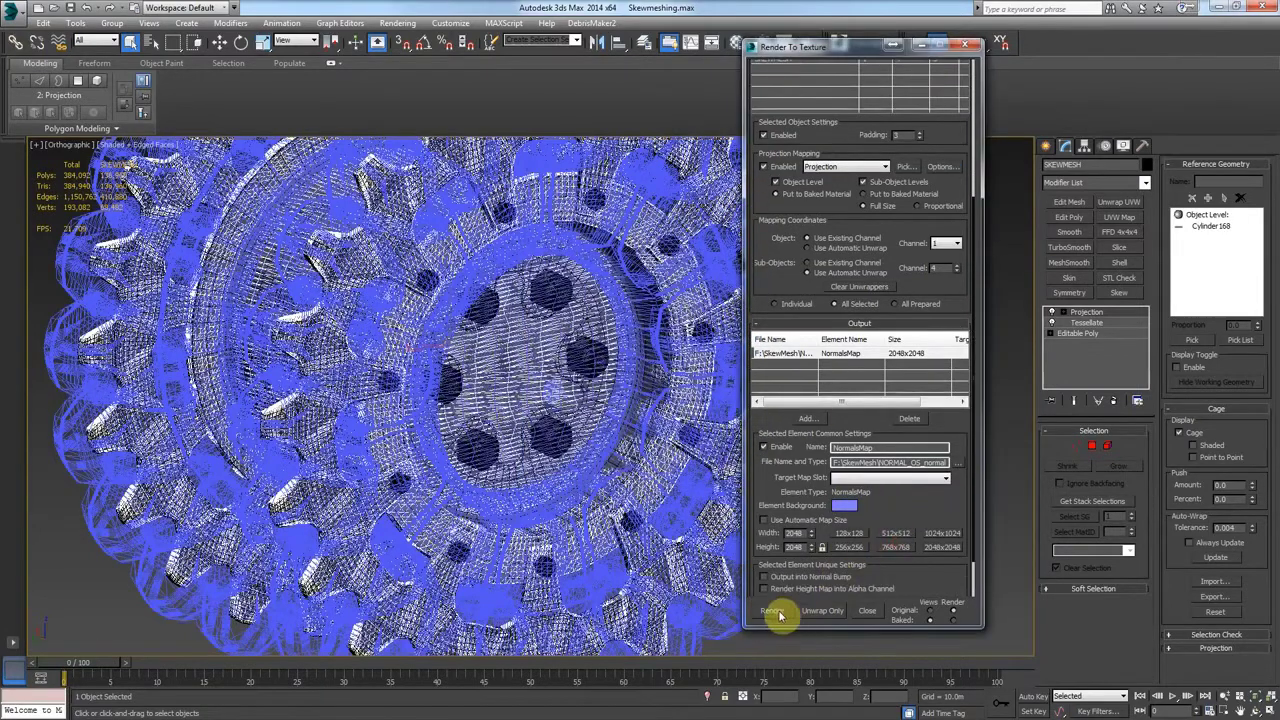
left_click_drag(859, 53, 672, 80)
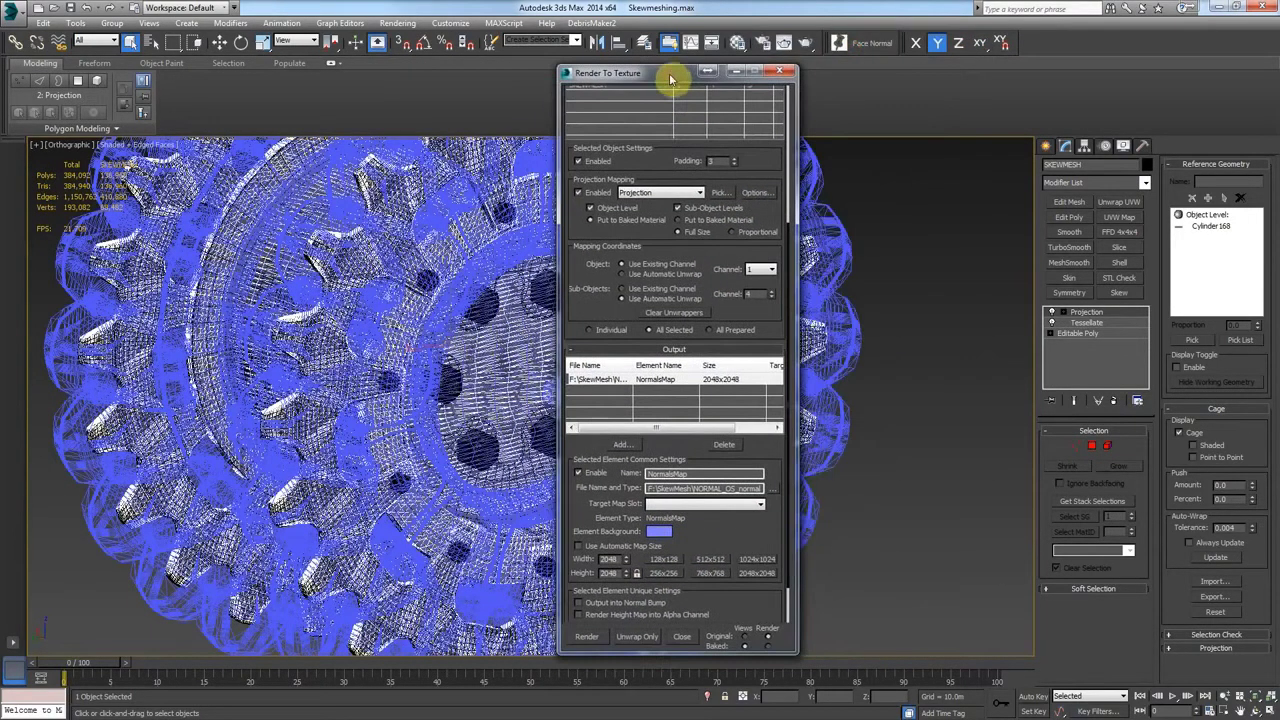
left_click_drag(754, 163, 750, 405)
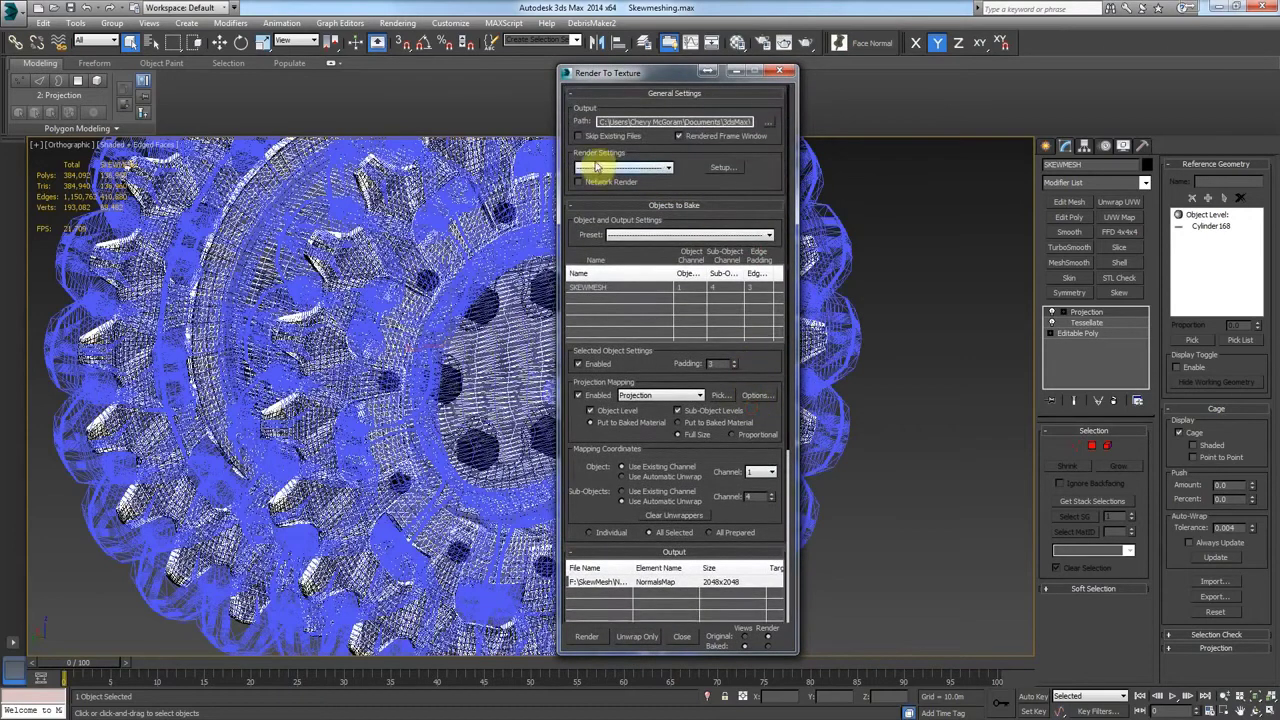
Use Catmull-Rom filtering and Max 2.5 Star supersampling, then start the bake.
left_click(729, 171)
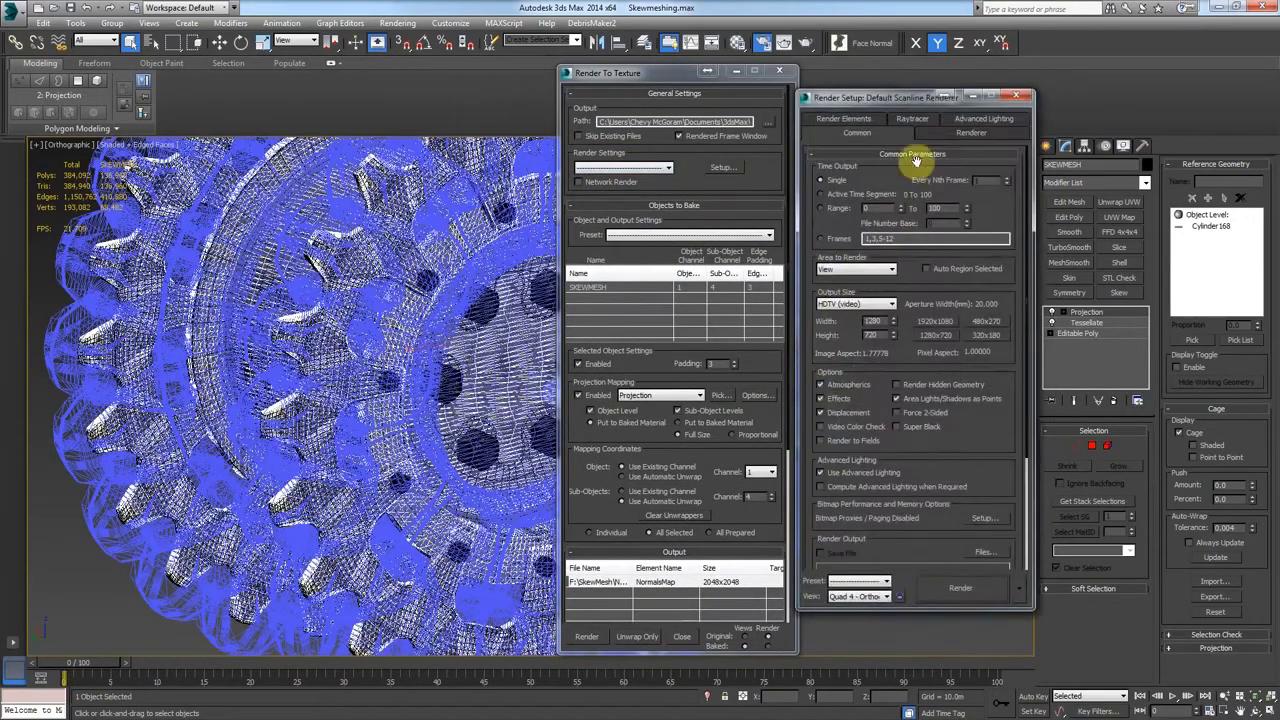
left_click(962, 131)
left_click(960, 240)
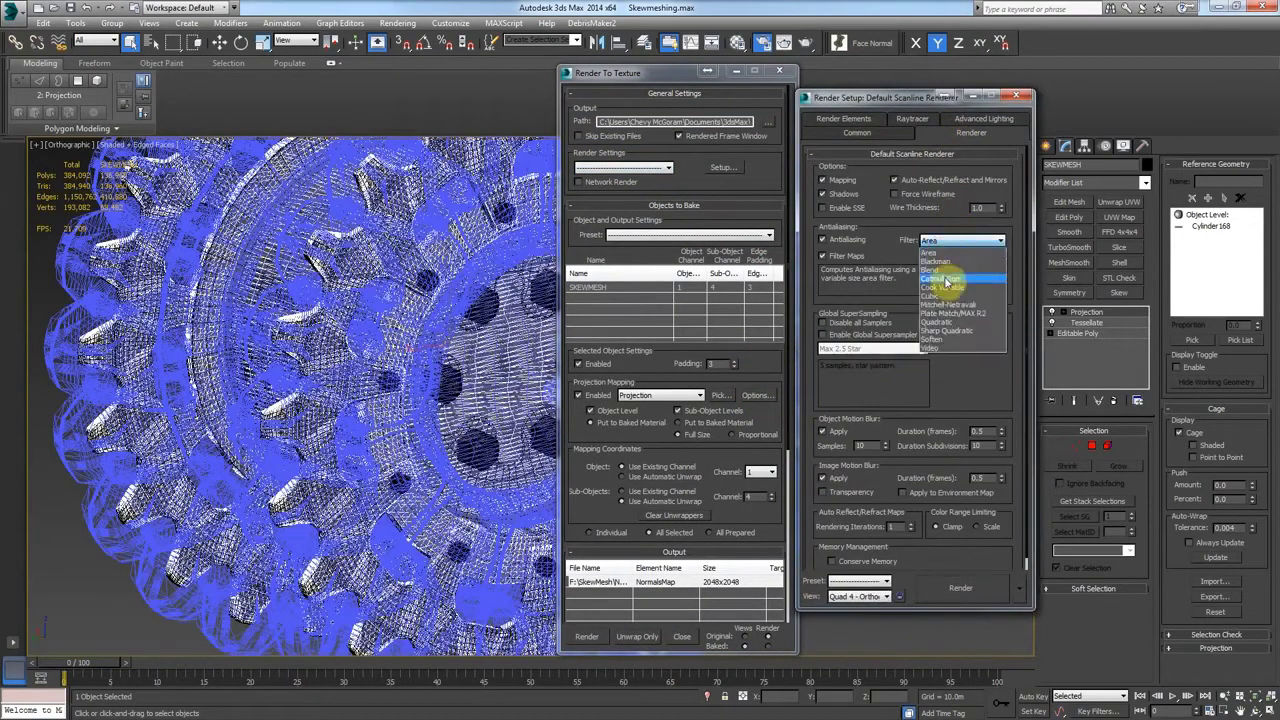
left_click(943, 278)
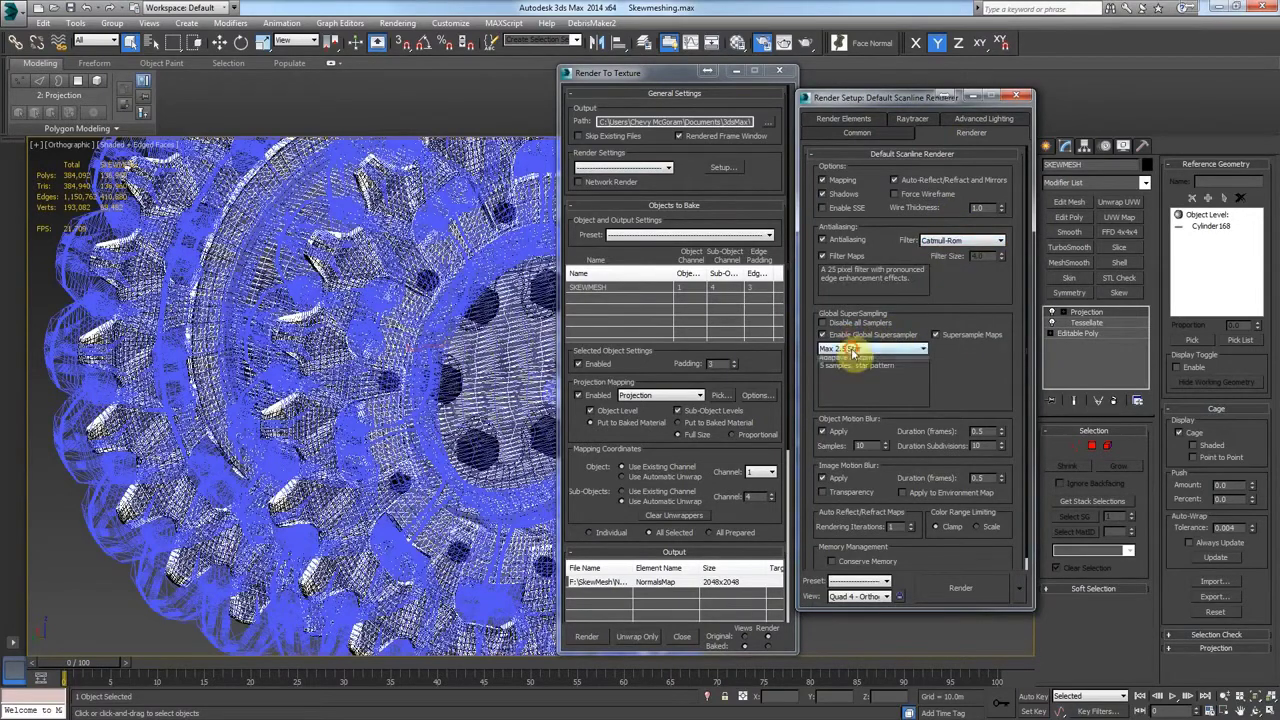
left_click(849, 348)
left_click(850, 362)
double_click(990, 348)
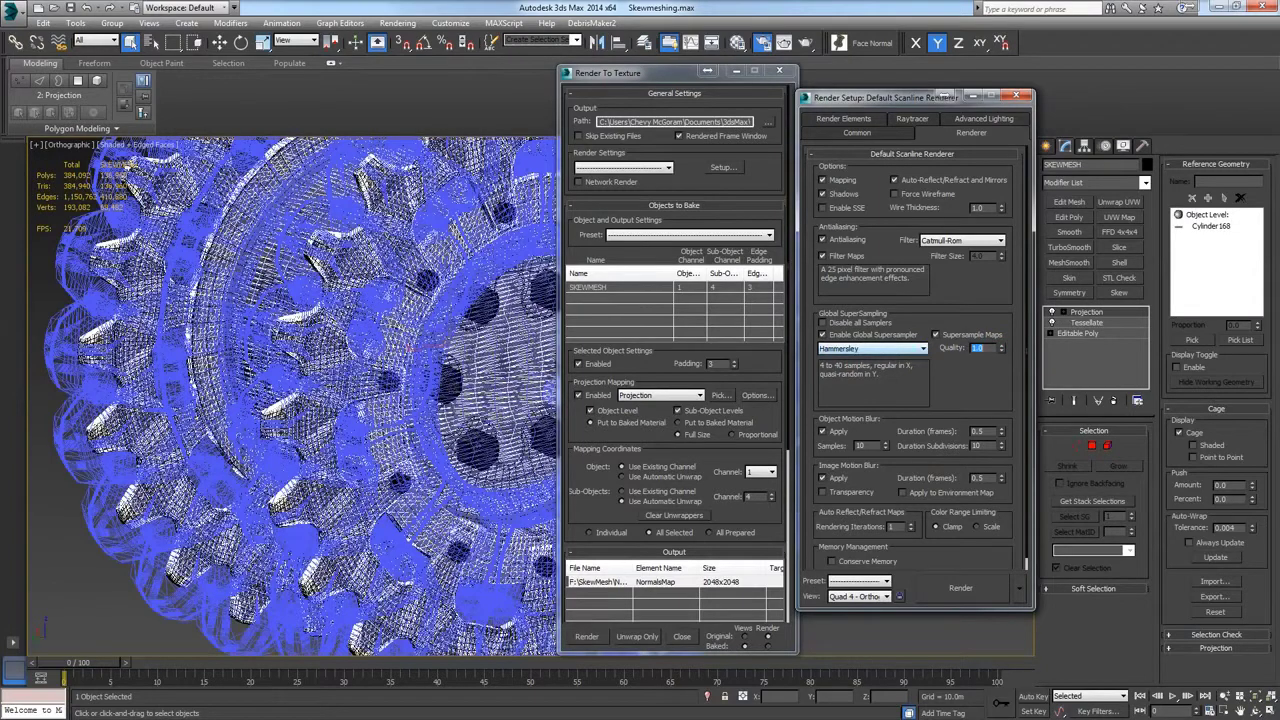
left_click(880, 348)
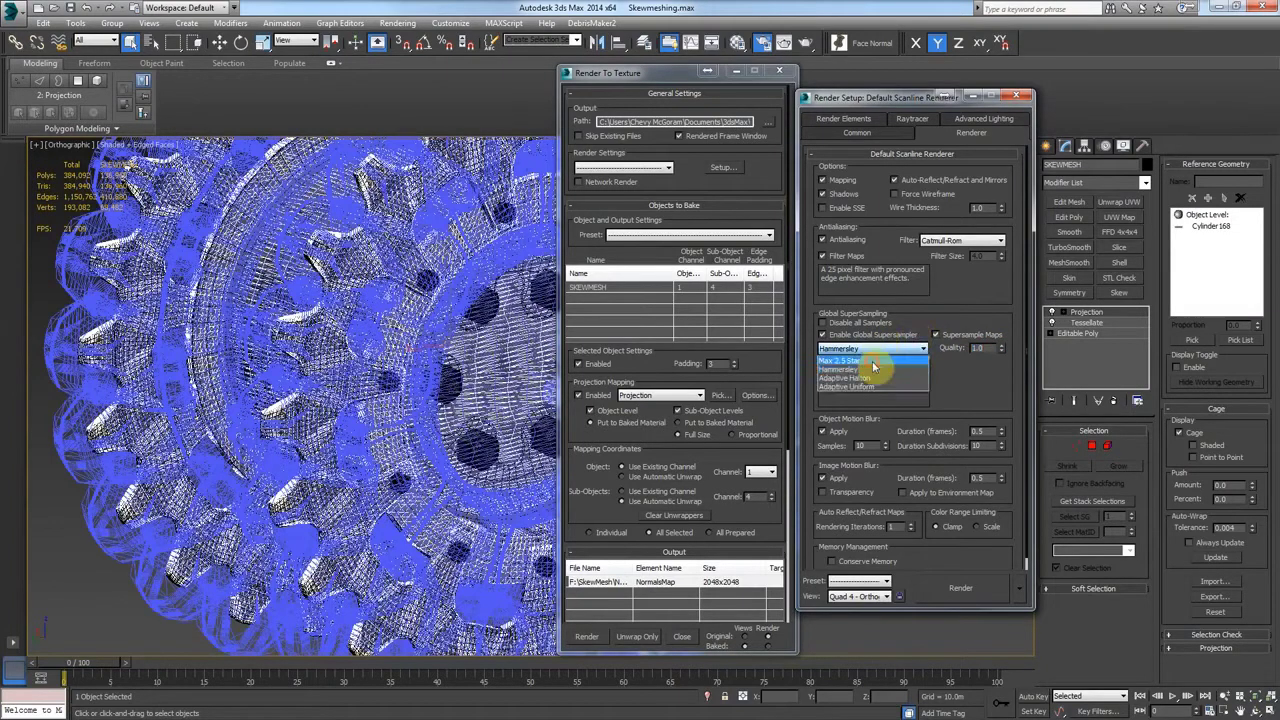
left_click(872, 362)
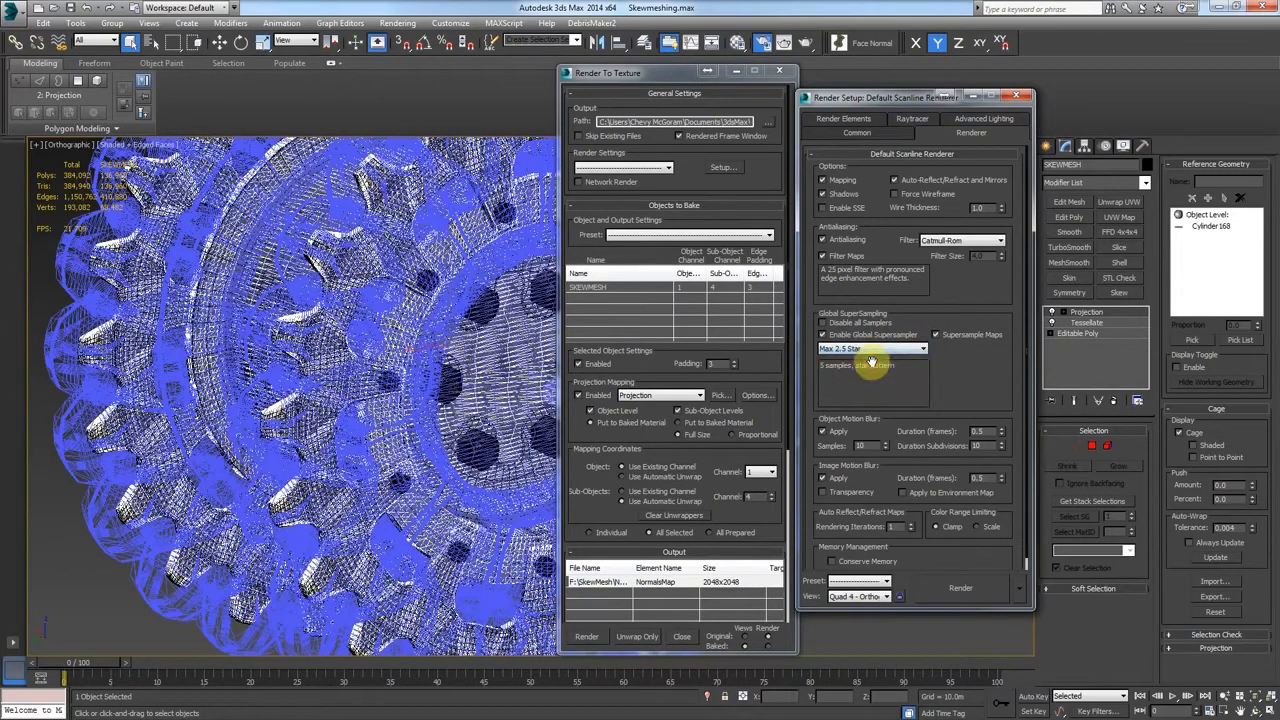
left_click(587, 637)
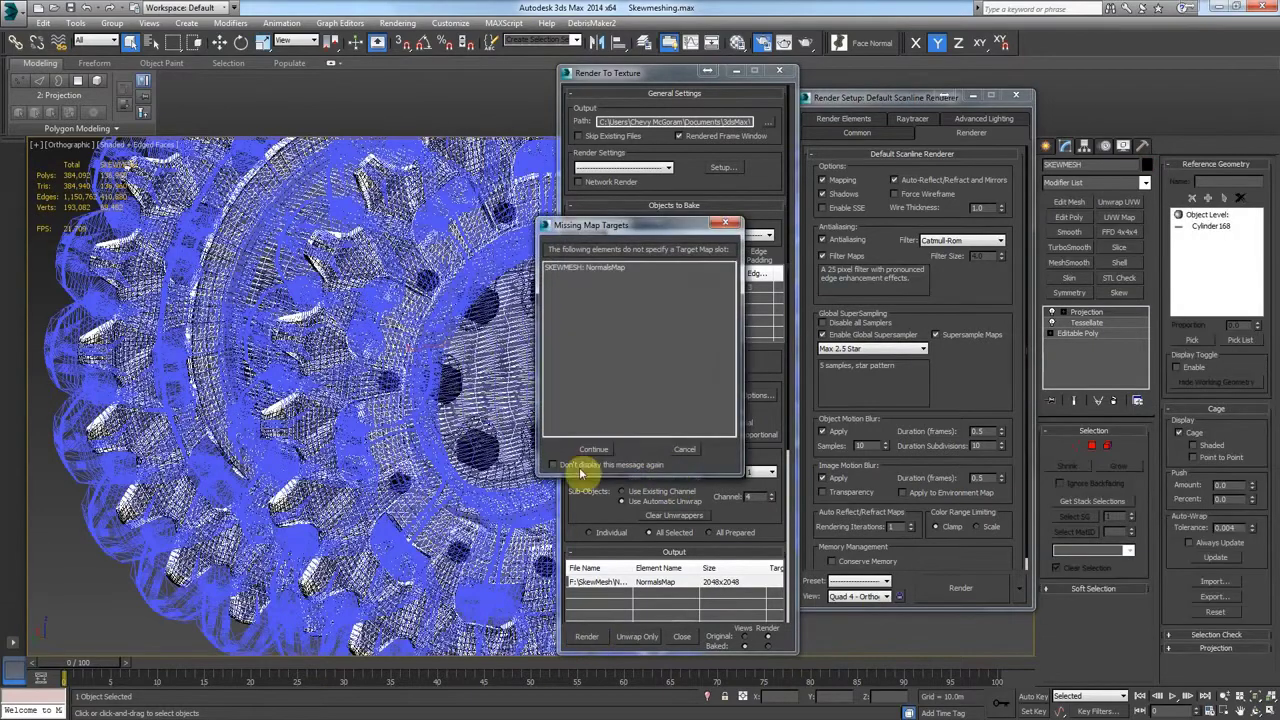
Continue past the missing-target warning, inspect the baked normal map, and close the preview.
left_click(584, 452)
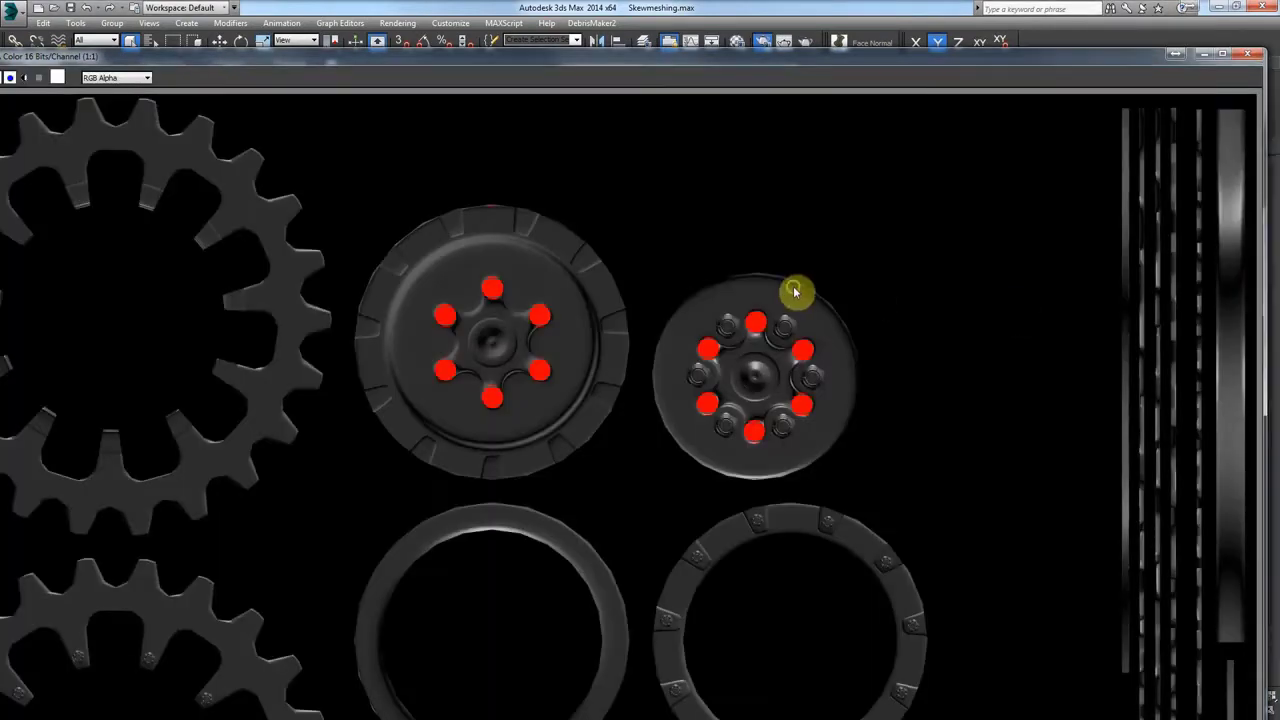
scroll(794, 291, "up", 2)
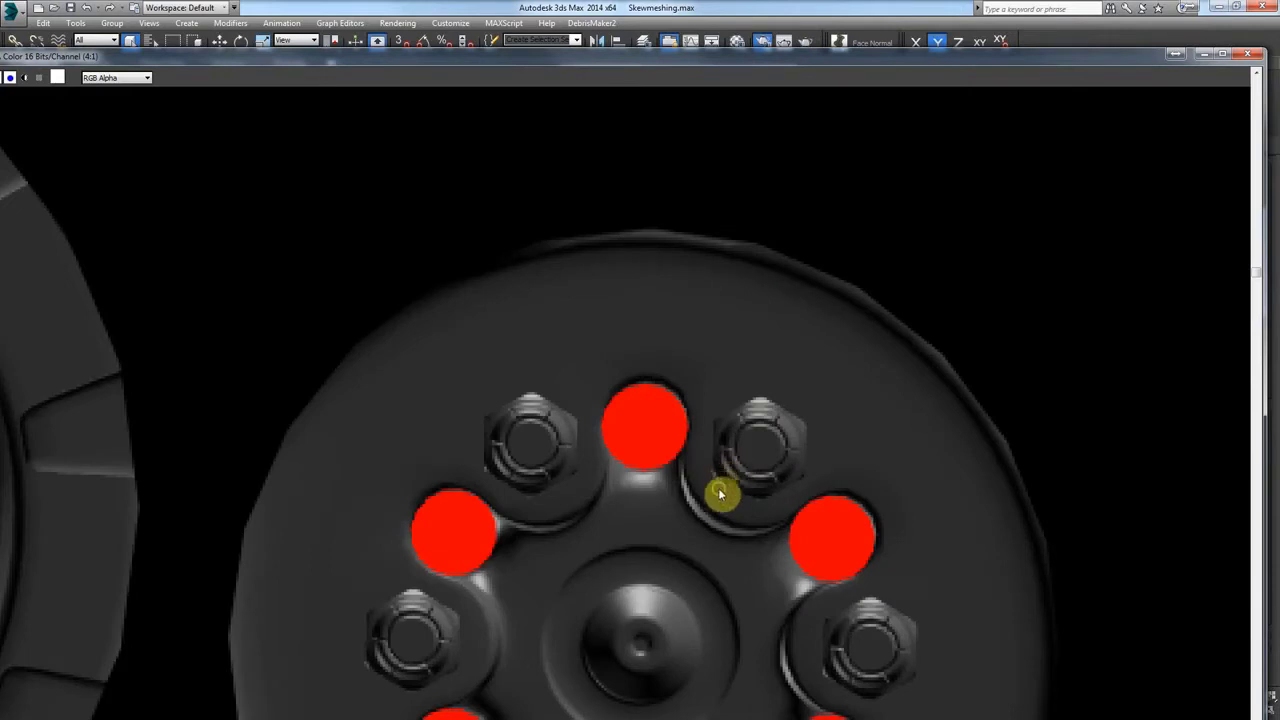
middle_click_drag(723, 491, 717, 251)
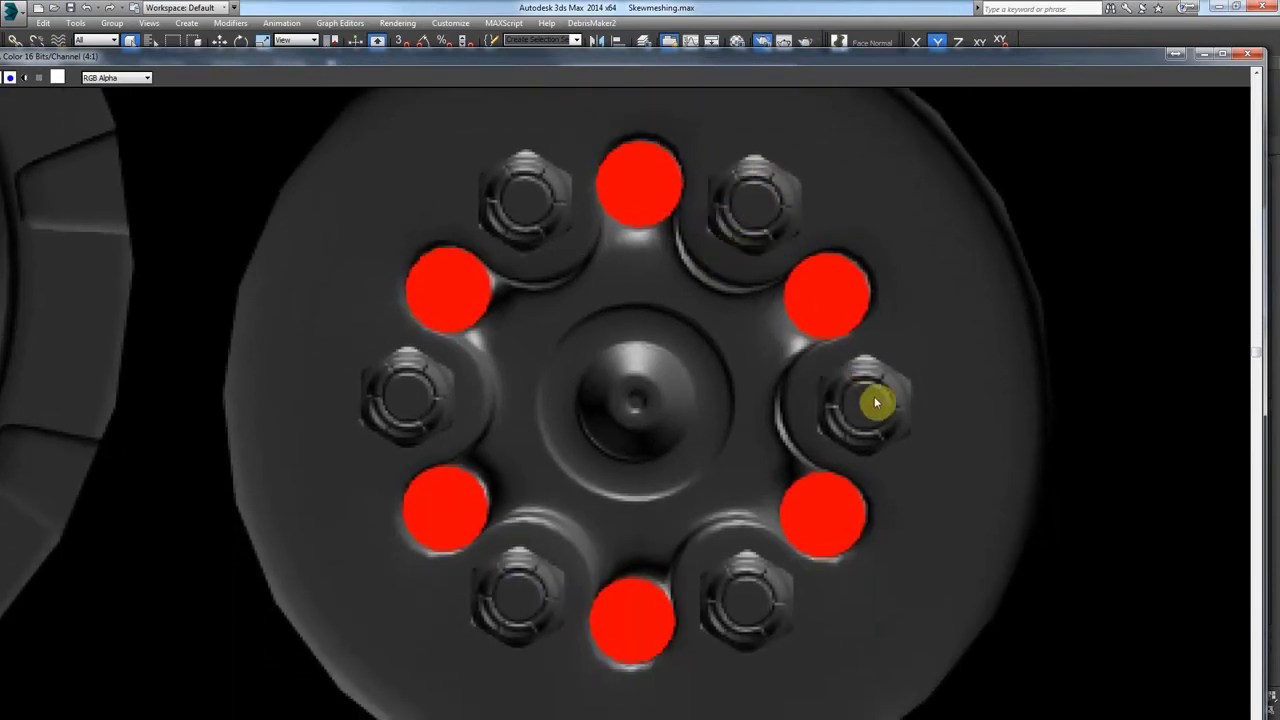
middle_click_drag(396, 441, 510, 410)
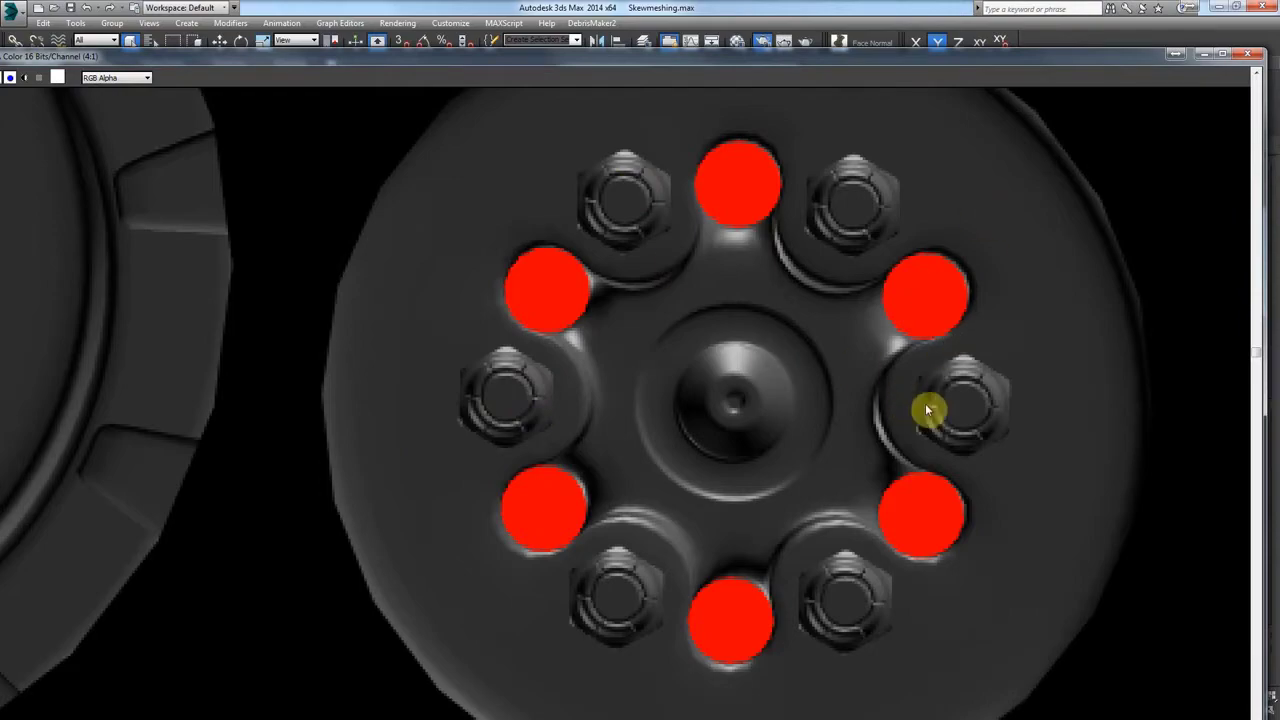
scroll(925, 410, "down", 2)
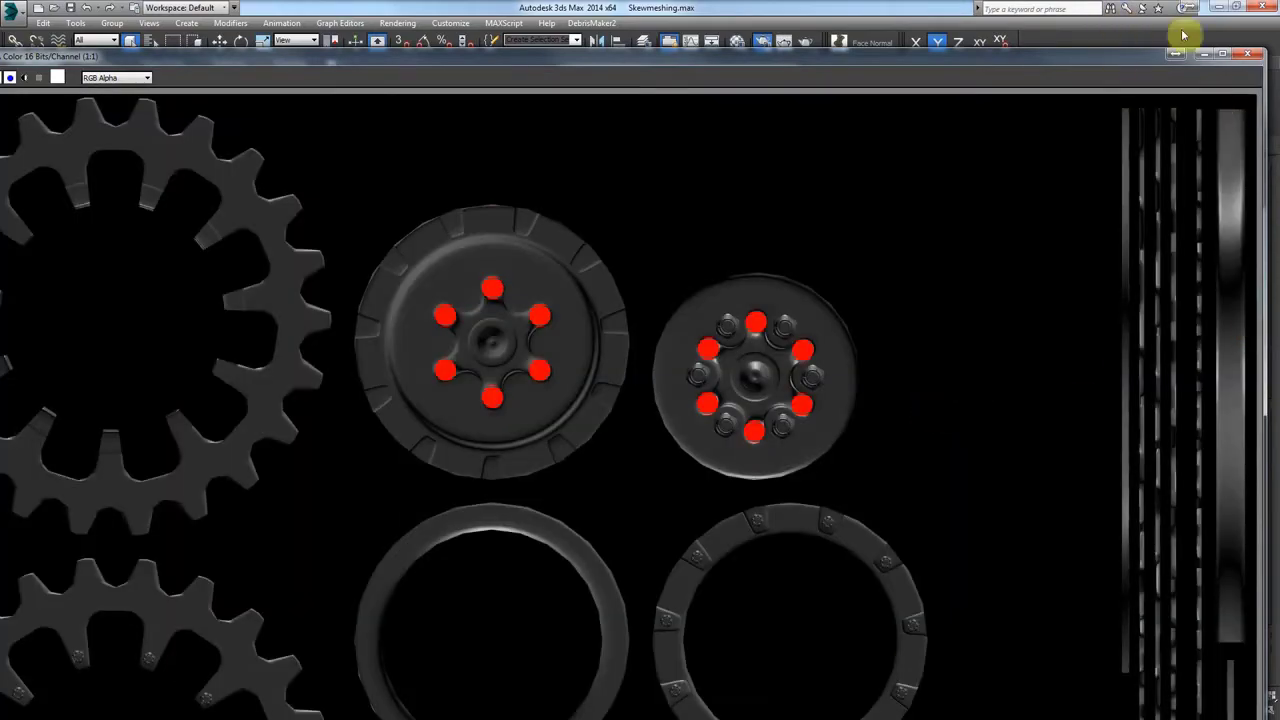
left_click(1249, 52)
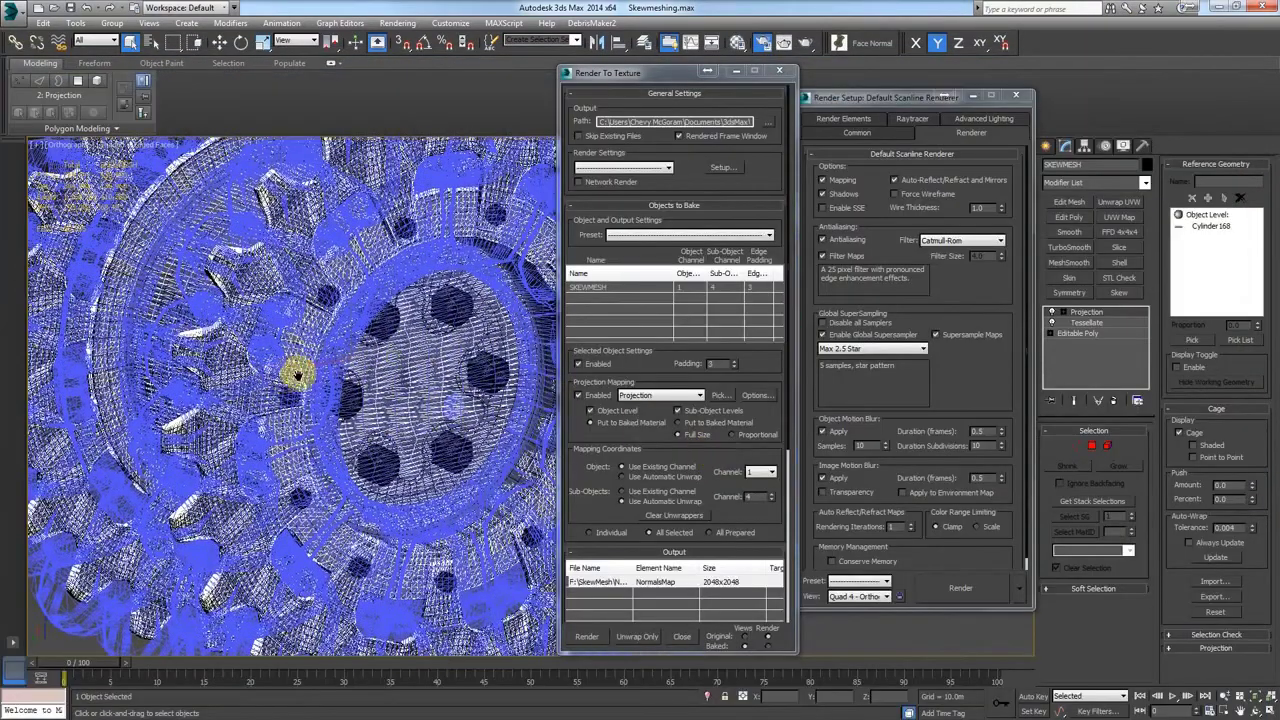
Close the bake windows and convert SKEWMESH to an editable poly.
left_click(779, 70)
left_click(1016, 95)
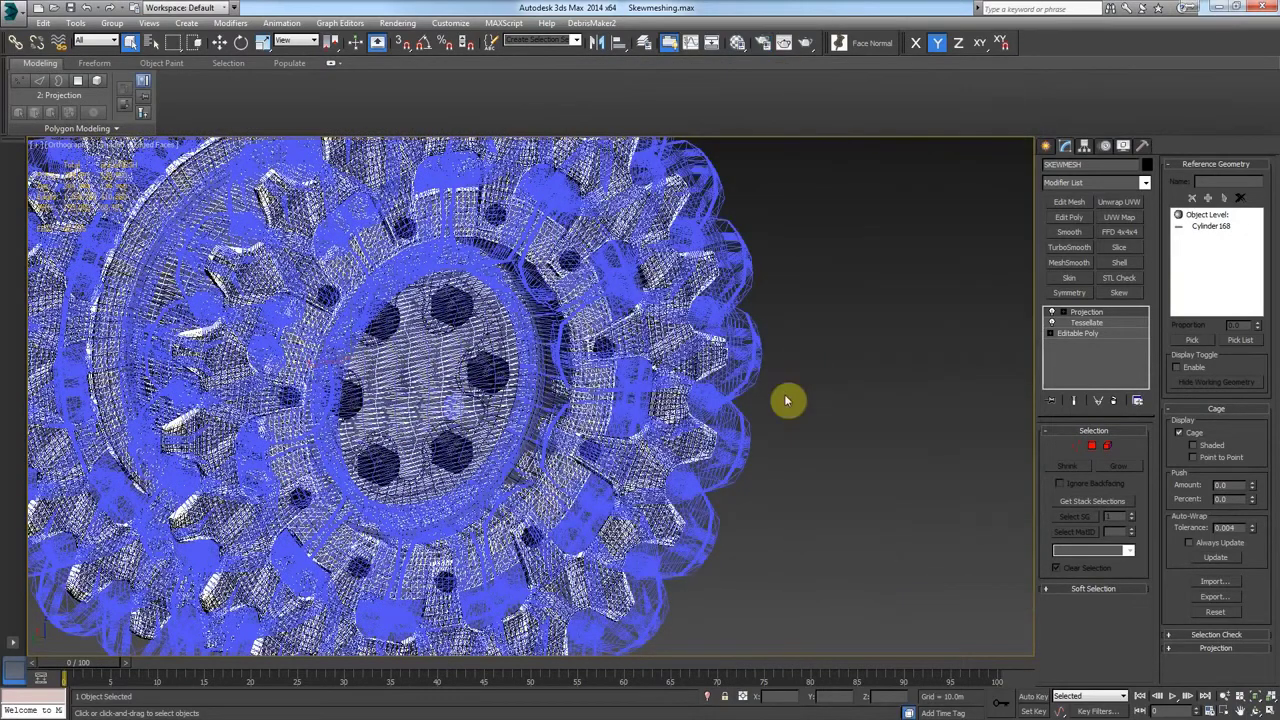
right_click(786, 400)
mouse_move(829, 520)
left_click(928, 532)
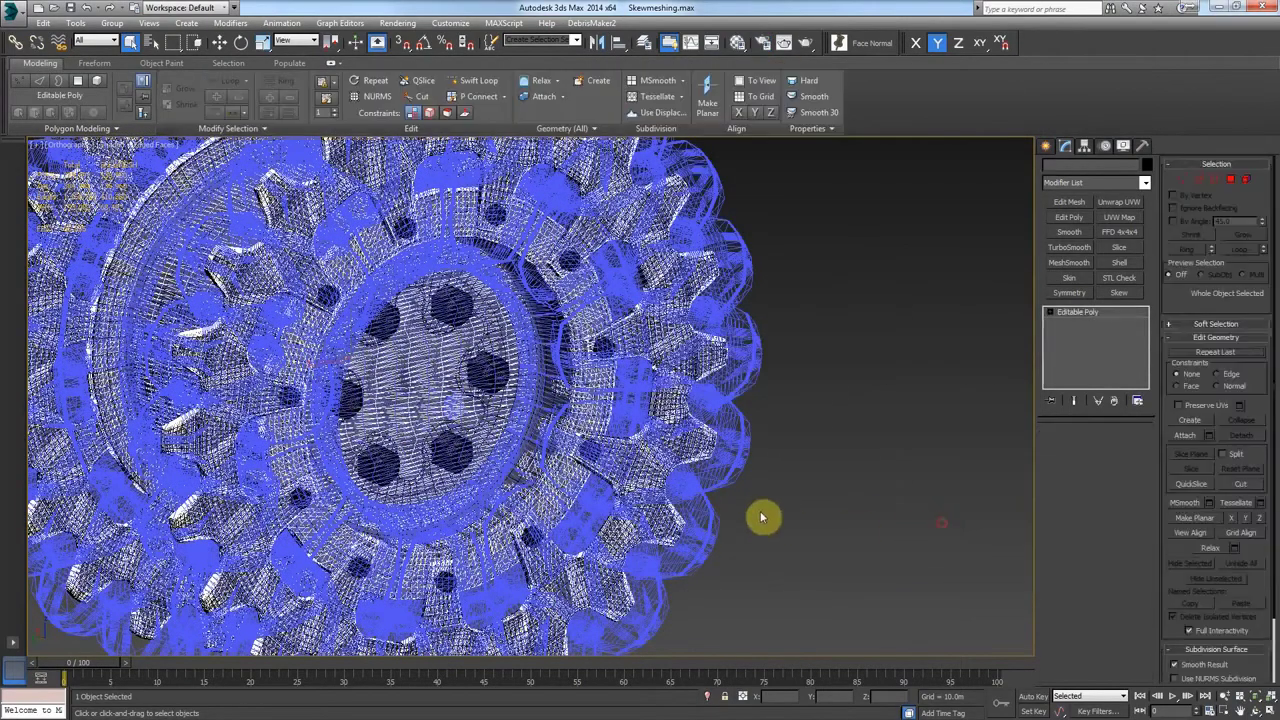
scroll(764, 512, "down", 3)
middle_click_drag(766, 508, 846, 491)
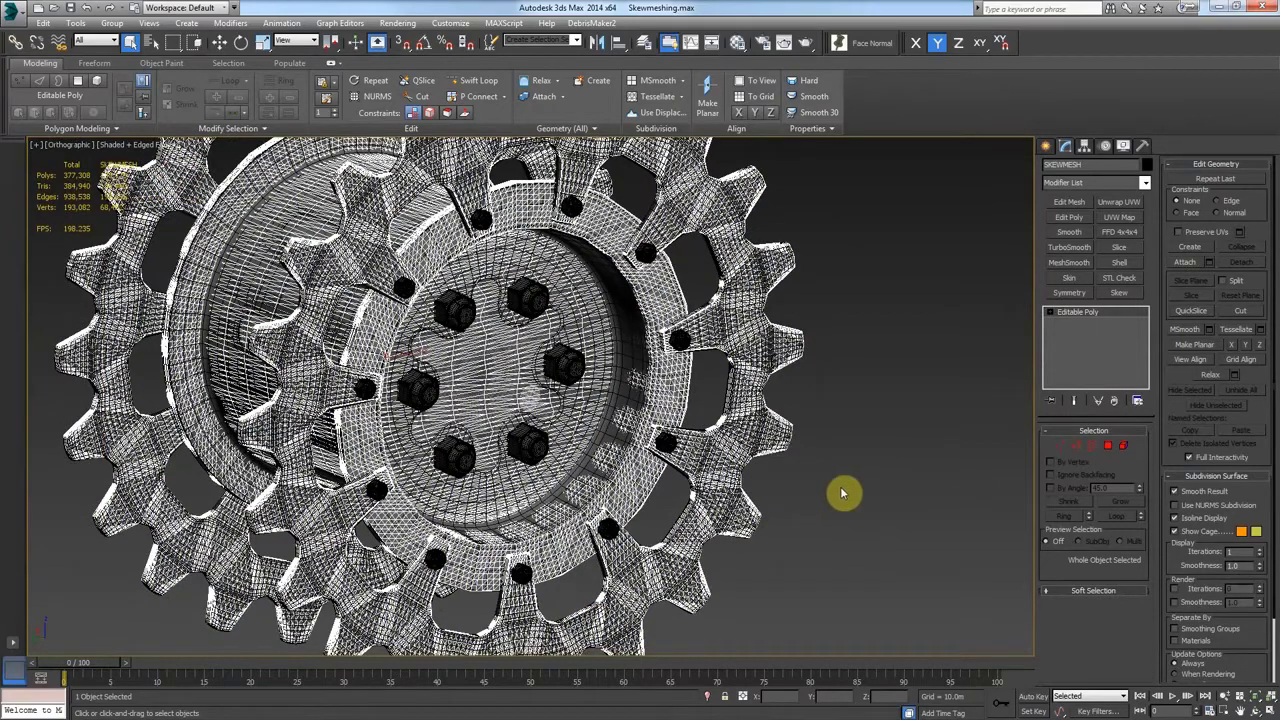
Select the bolts object, rename it HP, and hide it.
right_click(838, 487)
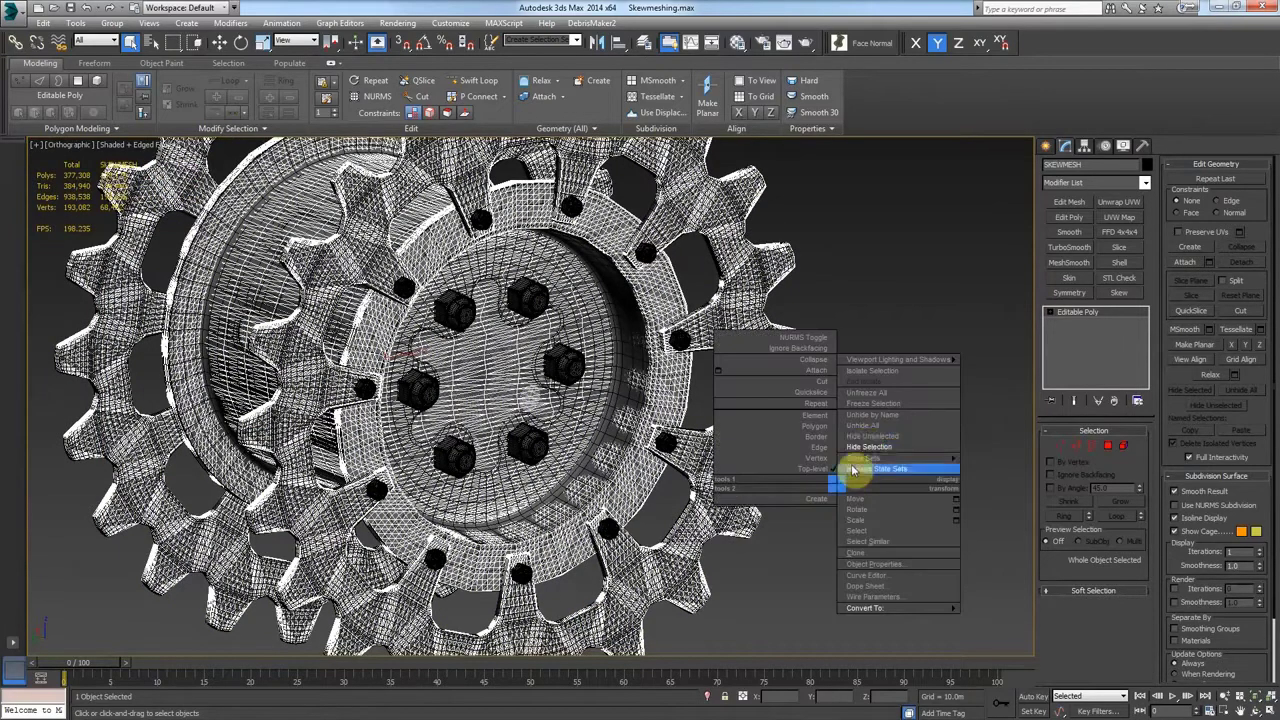
left_click(557, 371)
left_click(575, 368)
right_click(580, 366)
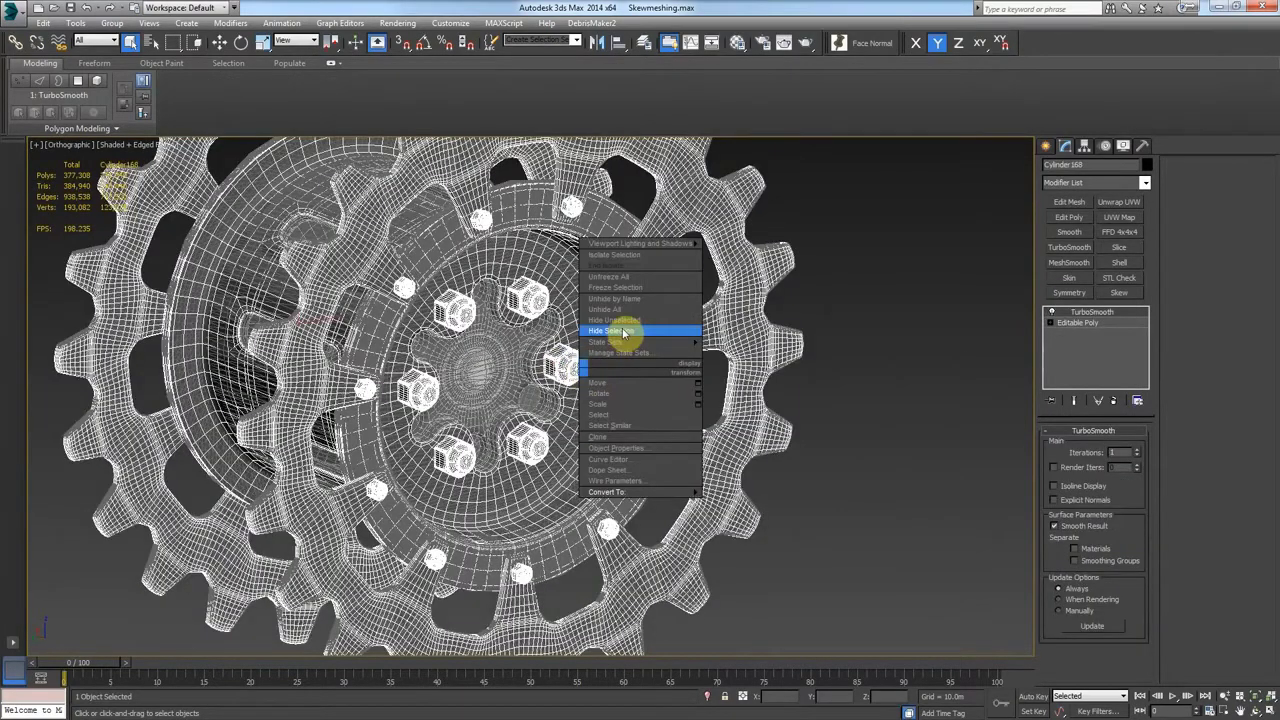
left_click(624, 332)
left_click_drag(1097, 167, 995, 165)
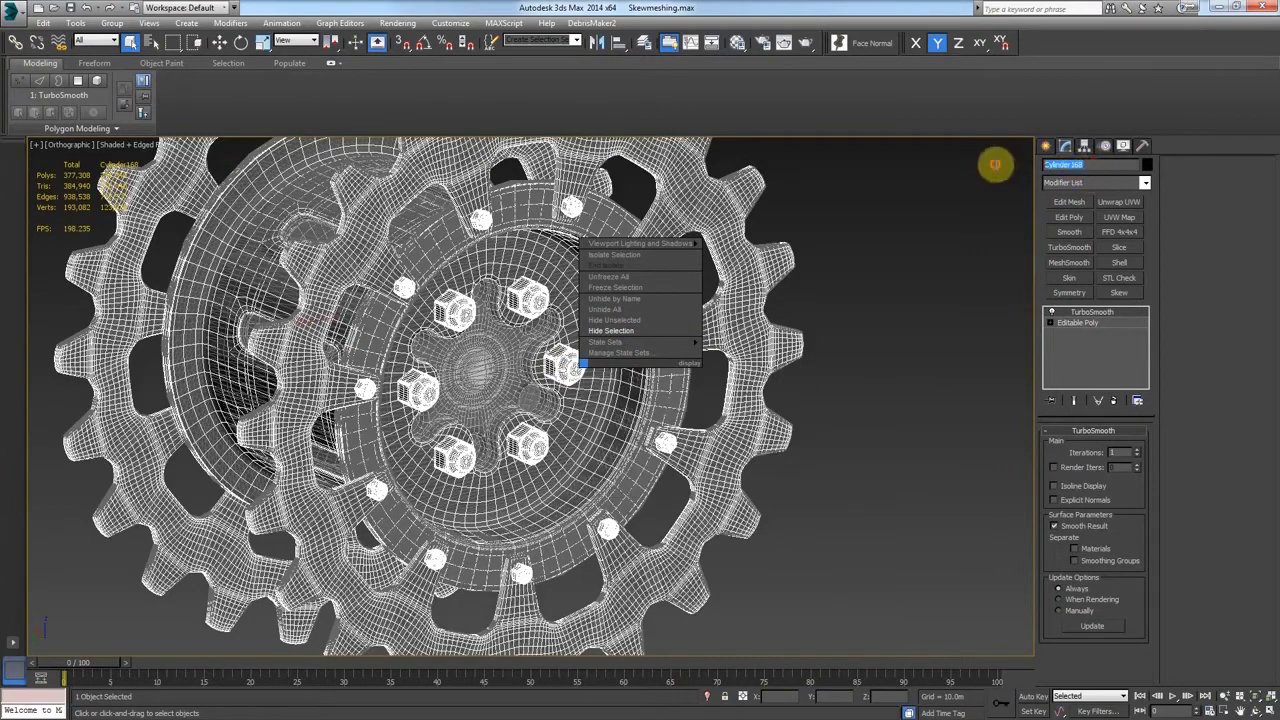
key("BackSpace")
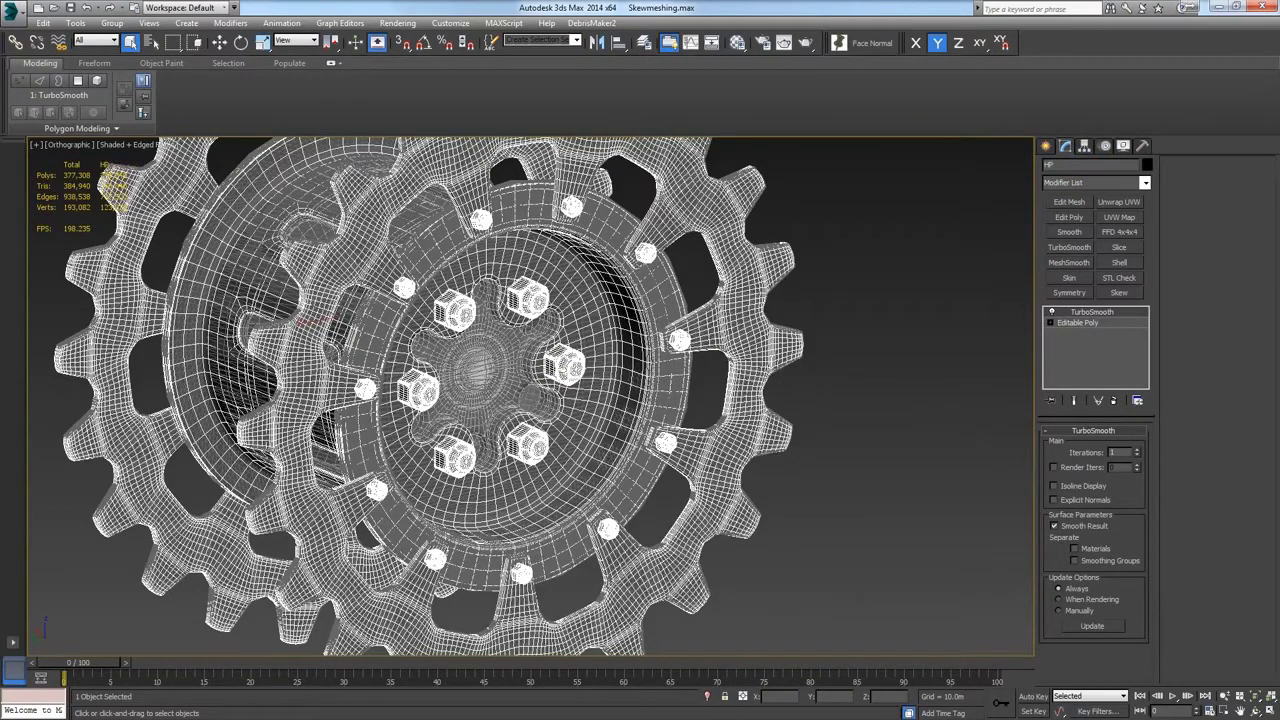
right_click(894, 357)
left_click(894, 343)
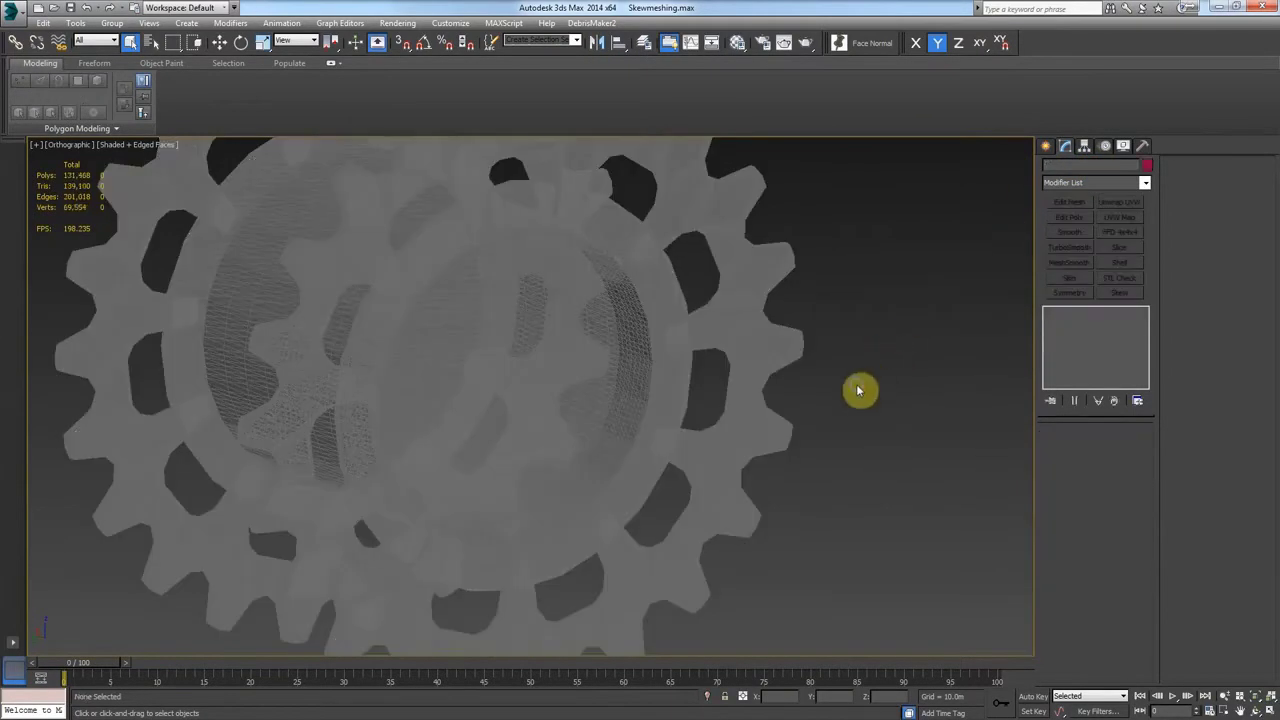
Unhide the LP_ORIGINAL low-poly gear by name.
right_click(858, 390)
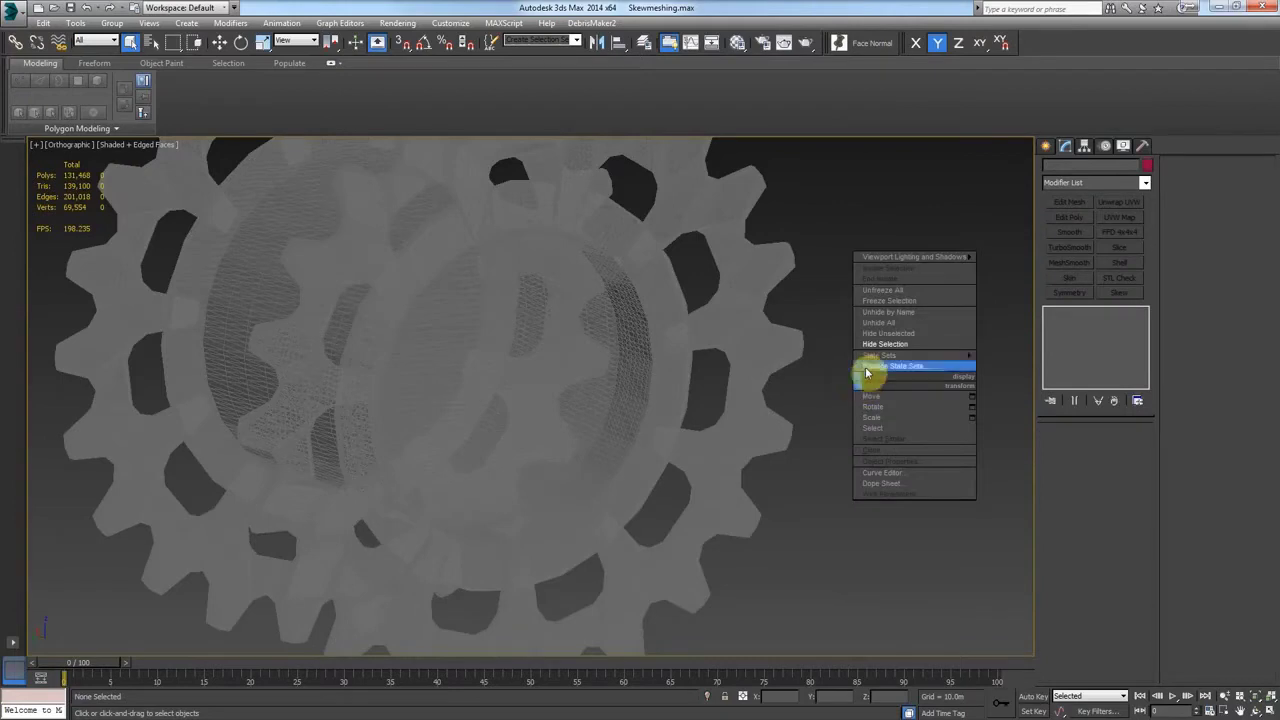
left_click(886, 312)
double_click(374, 184)
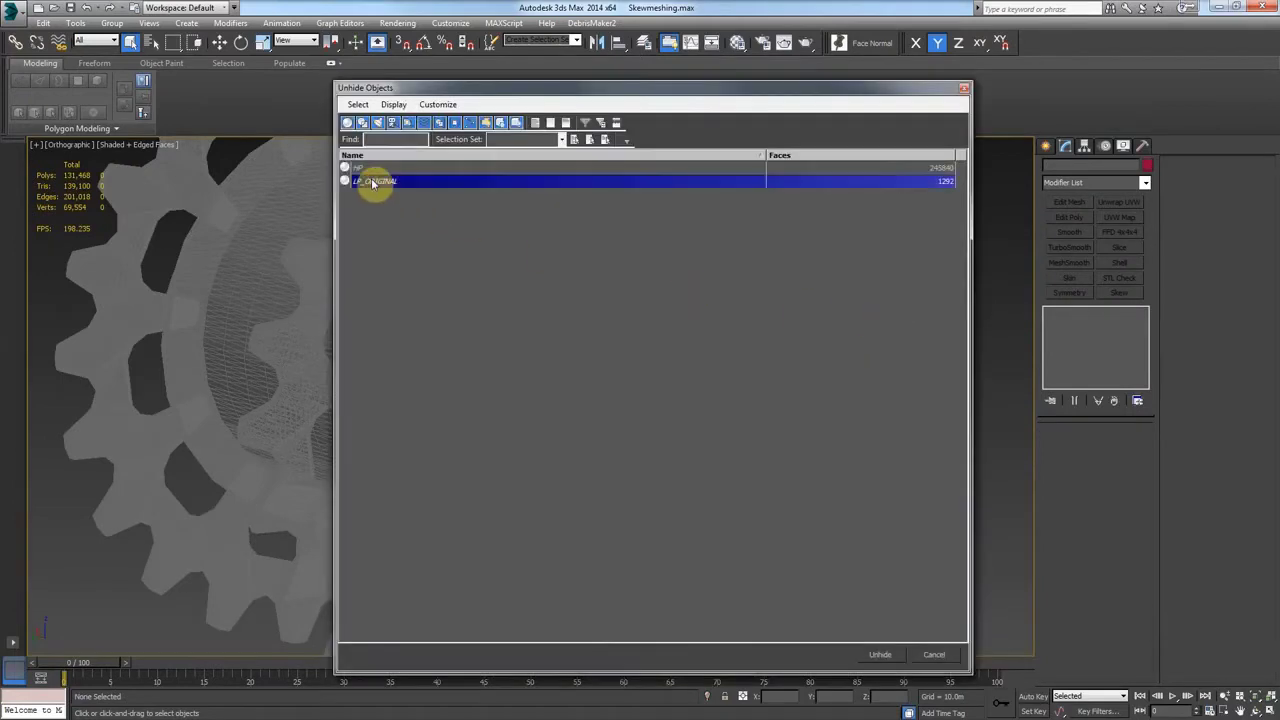
left_click(697, 437)
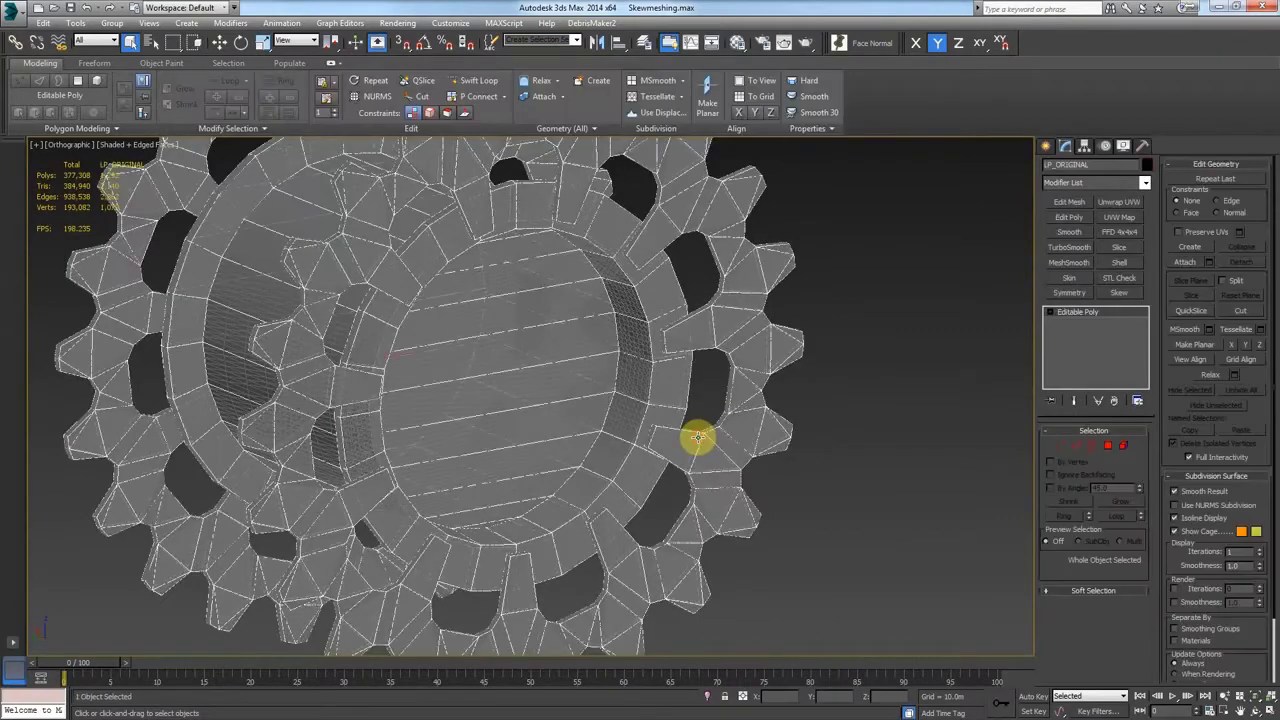
Set SKEWMESH's object colour to blue.
left_click(668, 325)
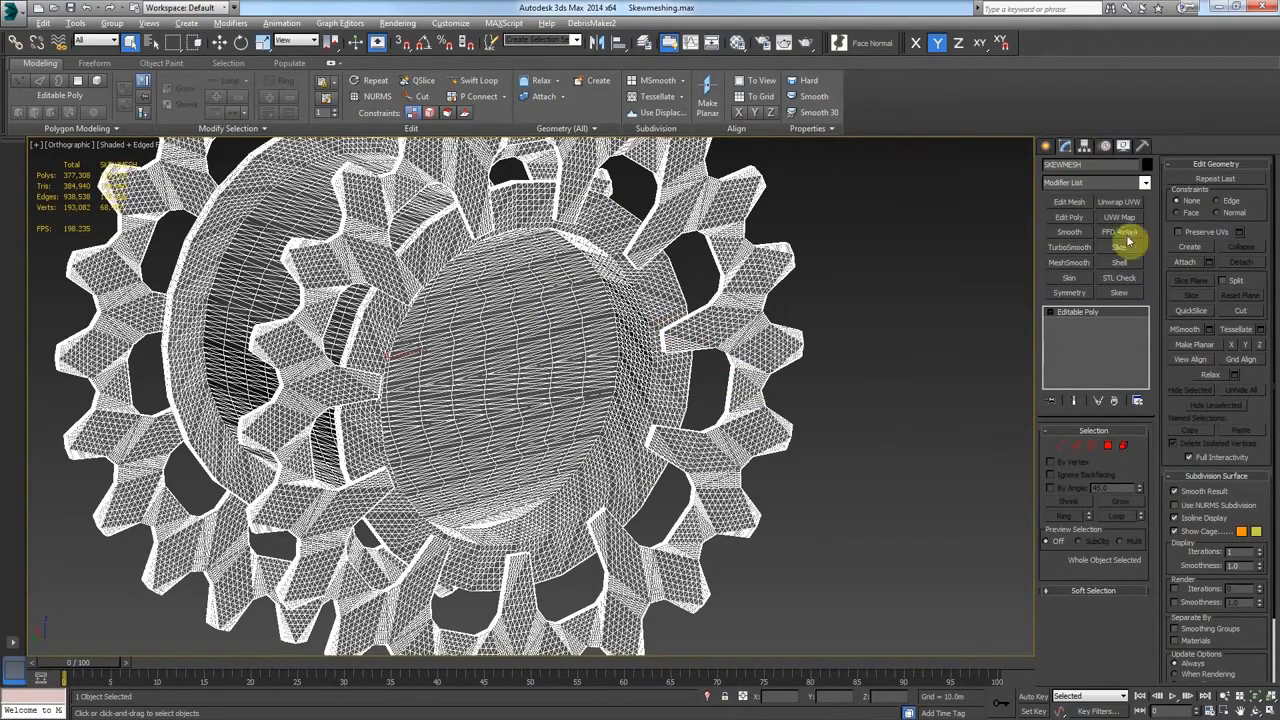
left_click(1146, 165)
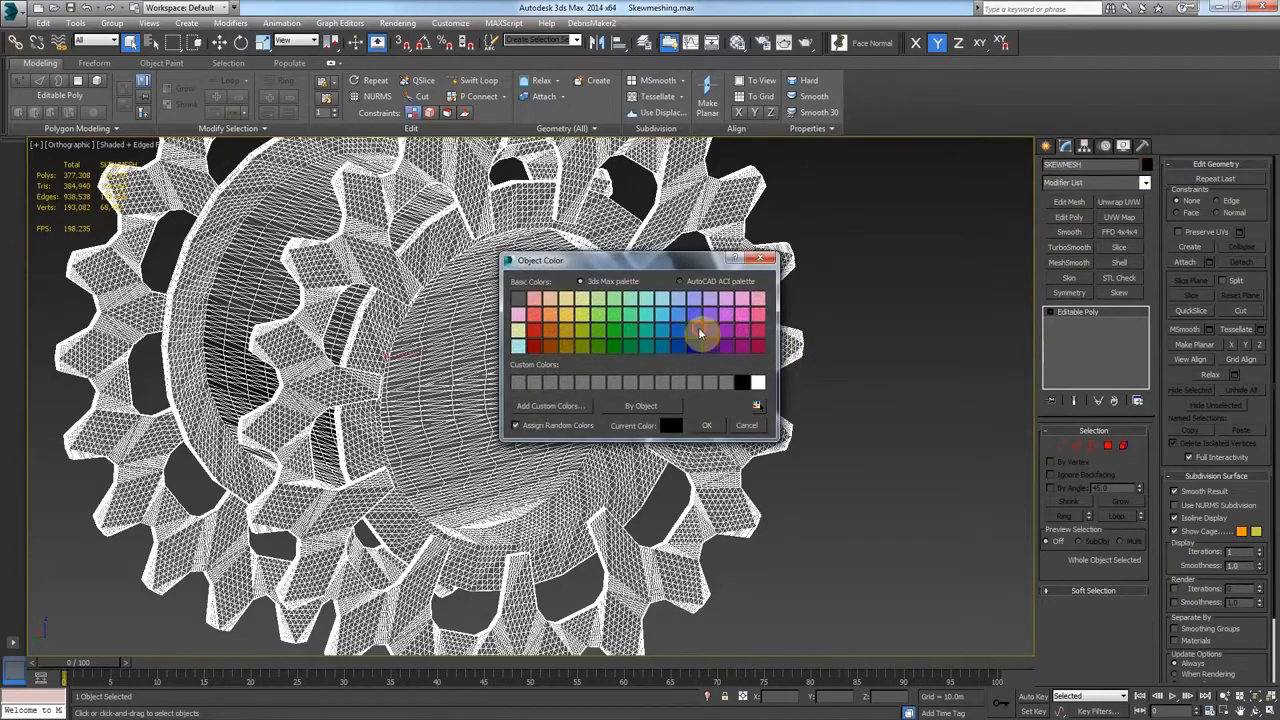
left_click(700, 333)
left_click(706, 425)
left_click(914, 472)
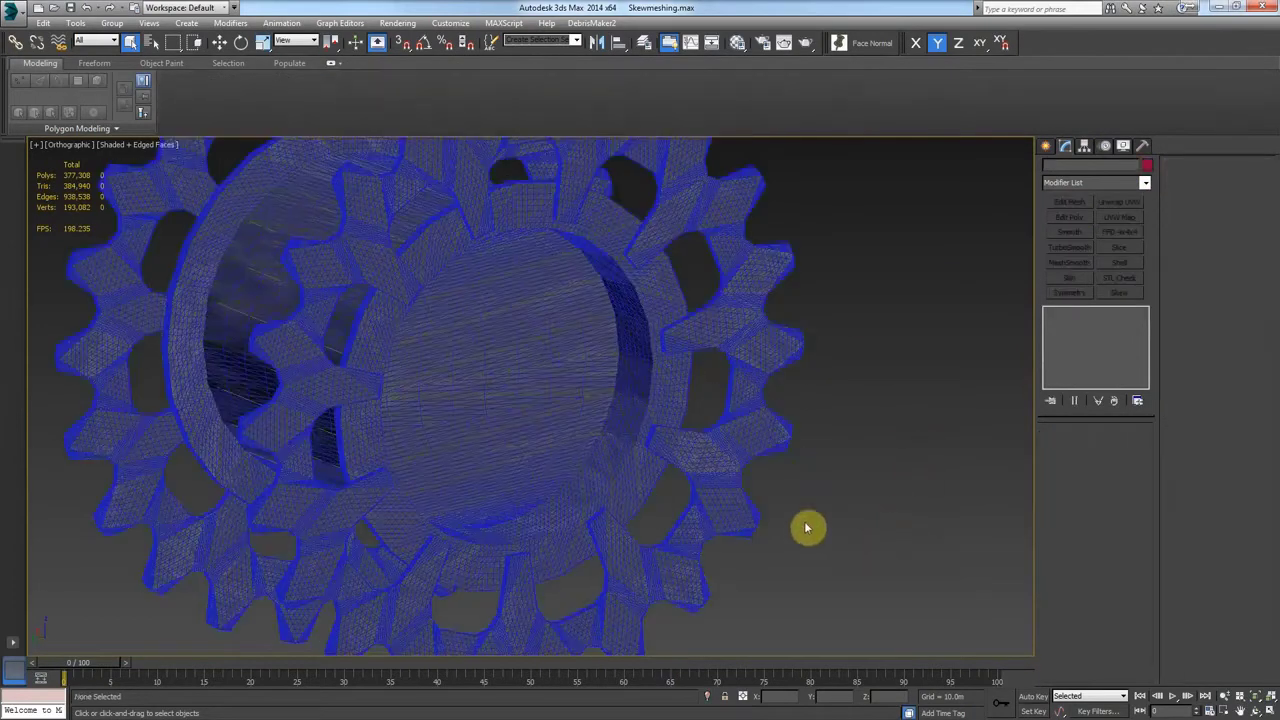
left_click(727, 469)
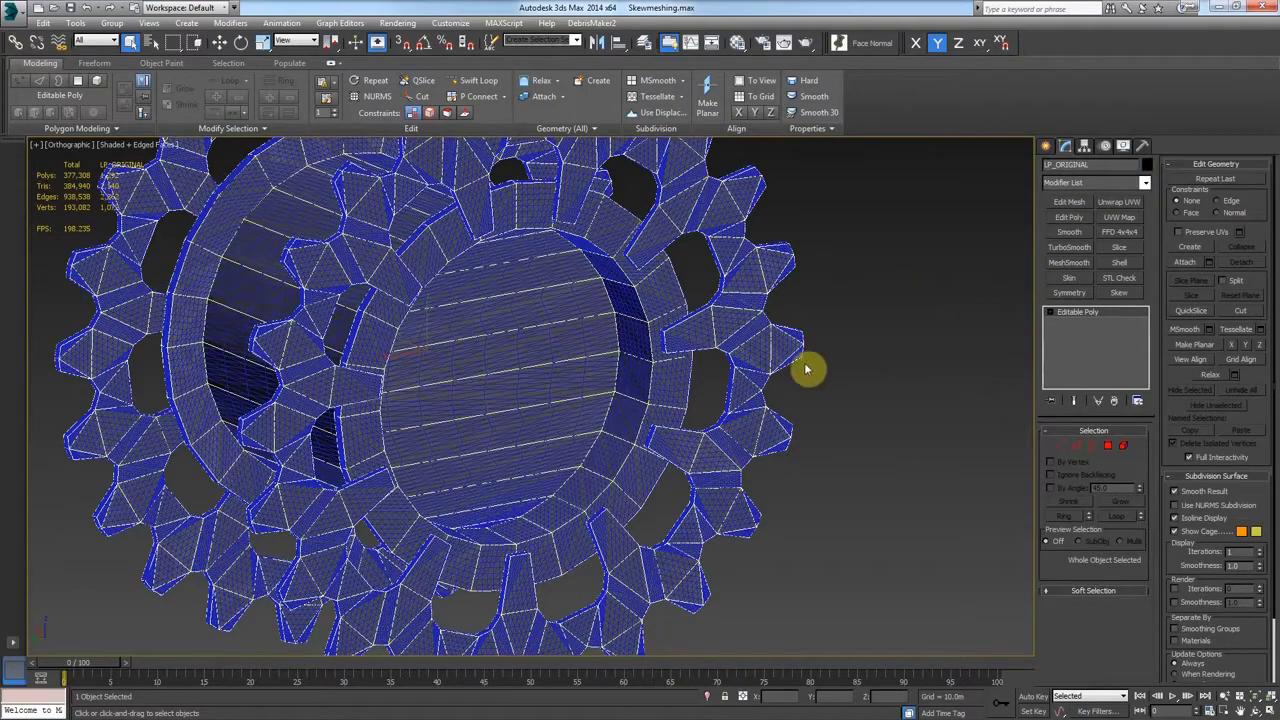
Give SKEWMESH a new material with a Normal Bump map in the Bump channel.
left_click(580, 310)
left_click(741, 43)
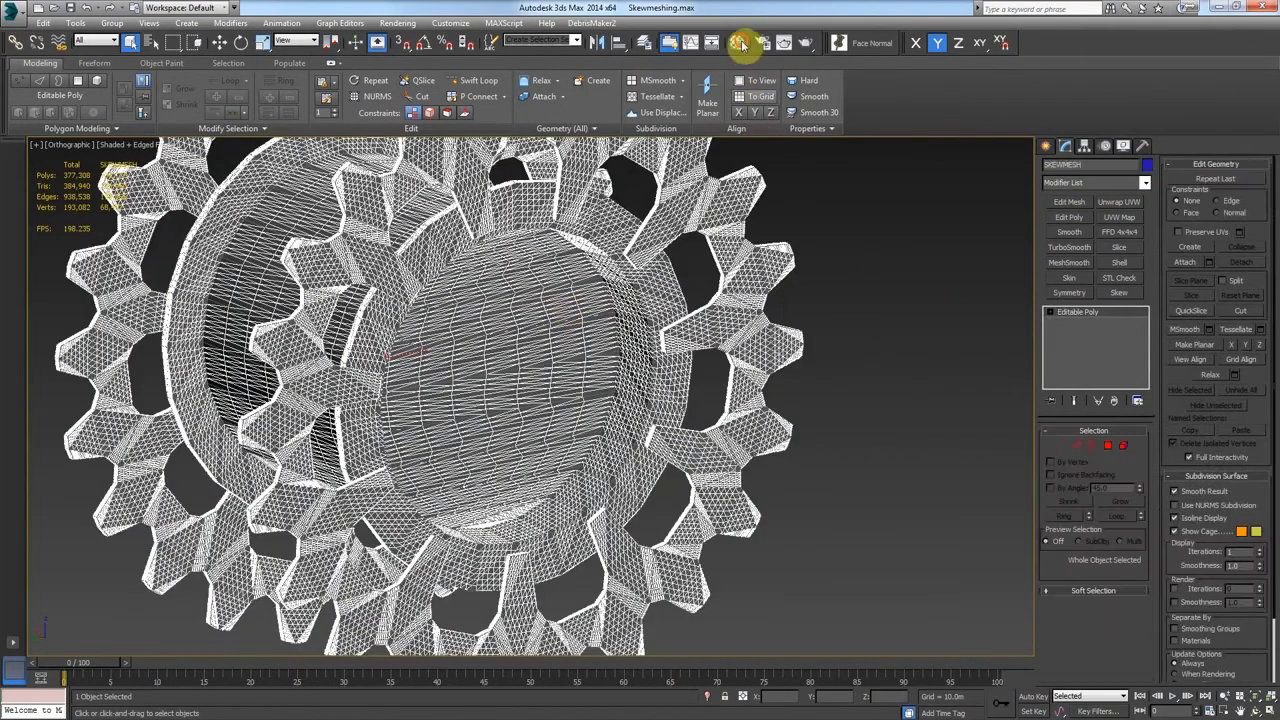
left_click(752, 152)
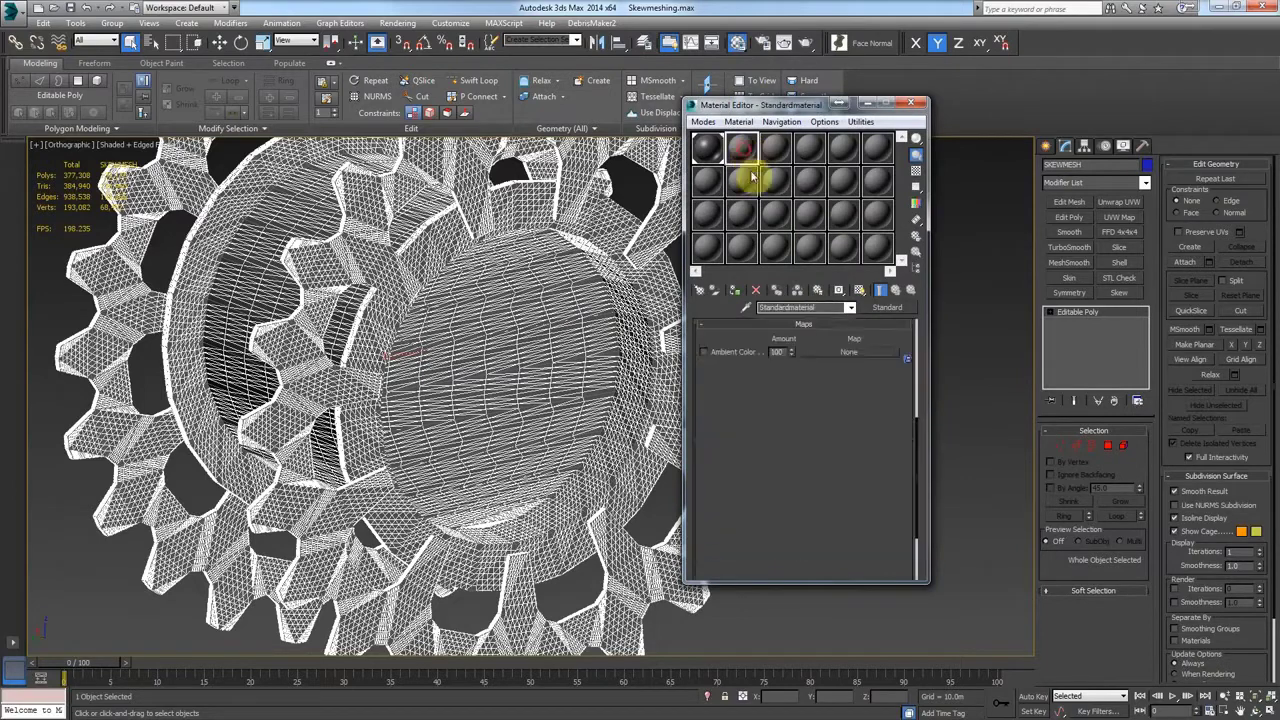
left_click(820, 463)
left_click(714, 499)
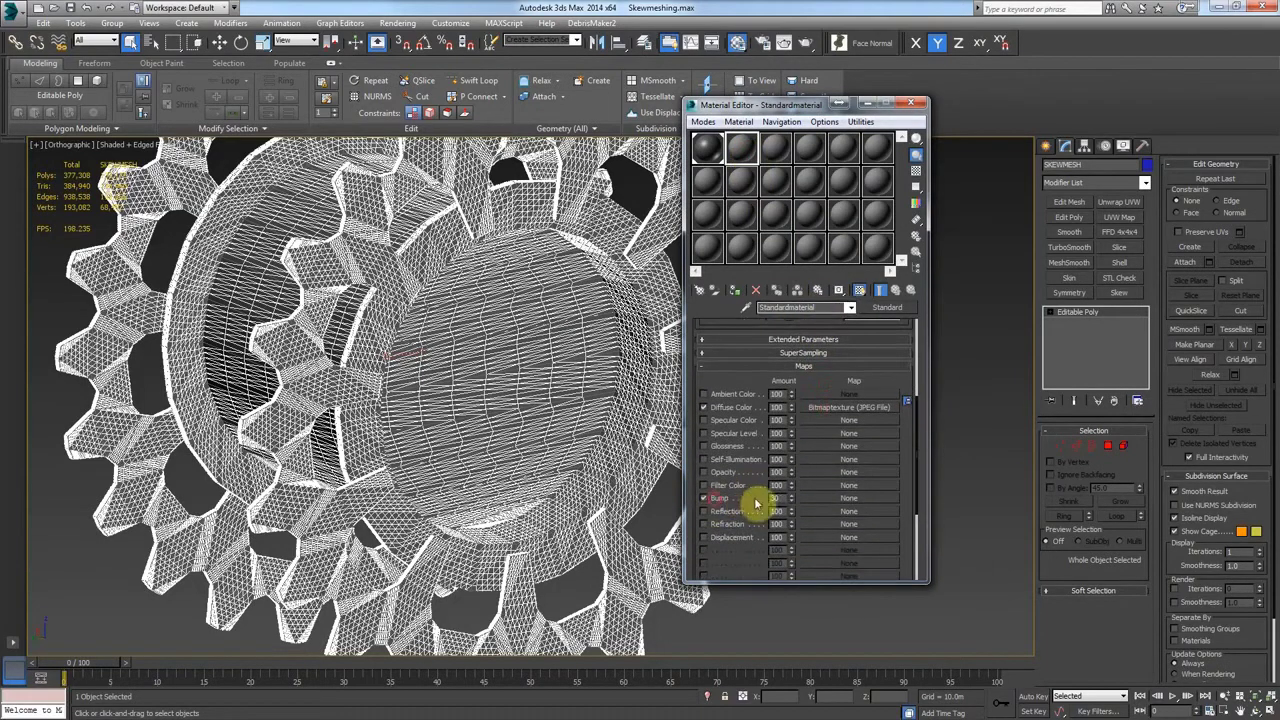
double_click(777, 498)
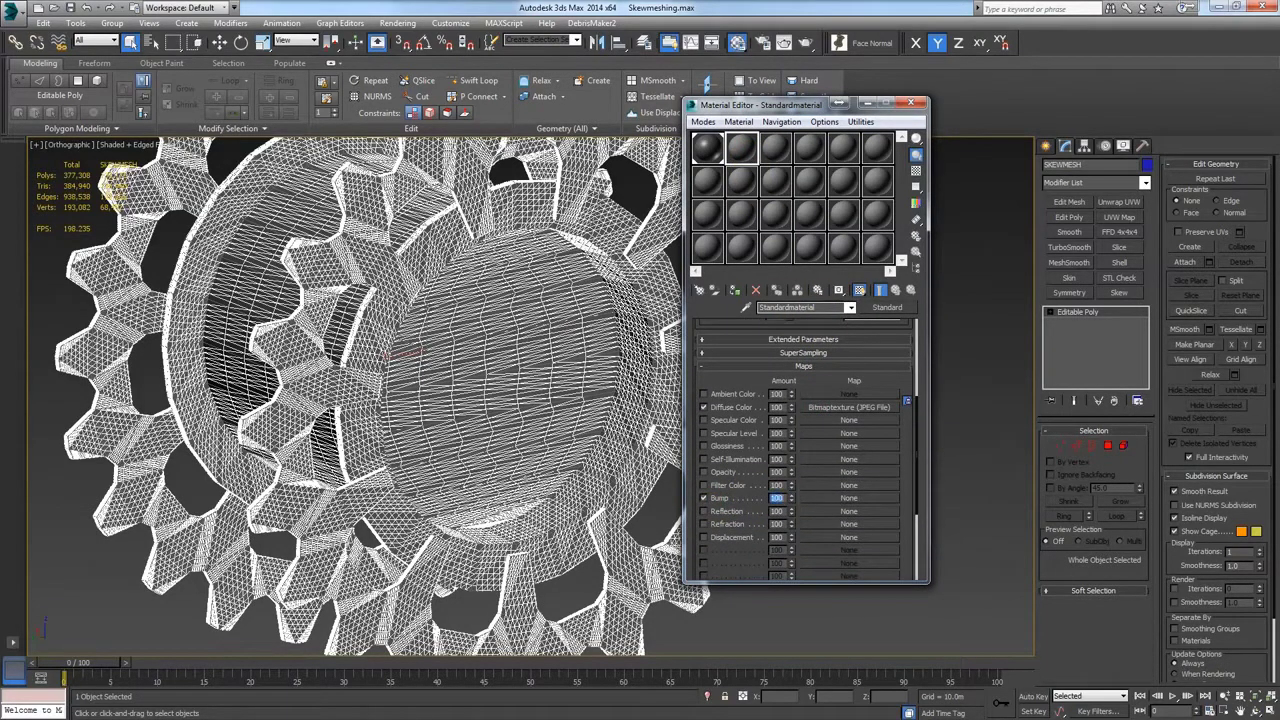
left_click(825, 500)
double_click(513, 434)
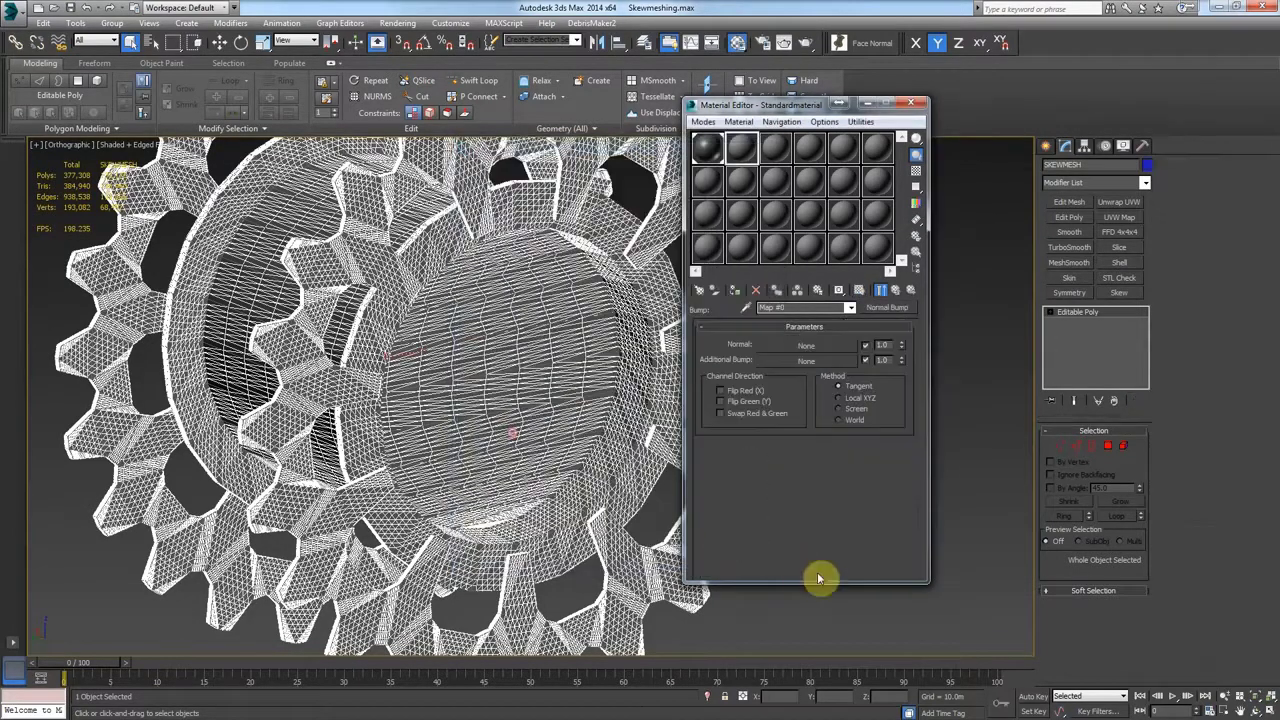
Load NORMAL_OS_normals.tga as the normal bitmap and show the material in the viewport.
left_click(806, 345)
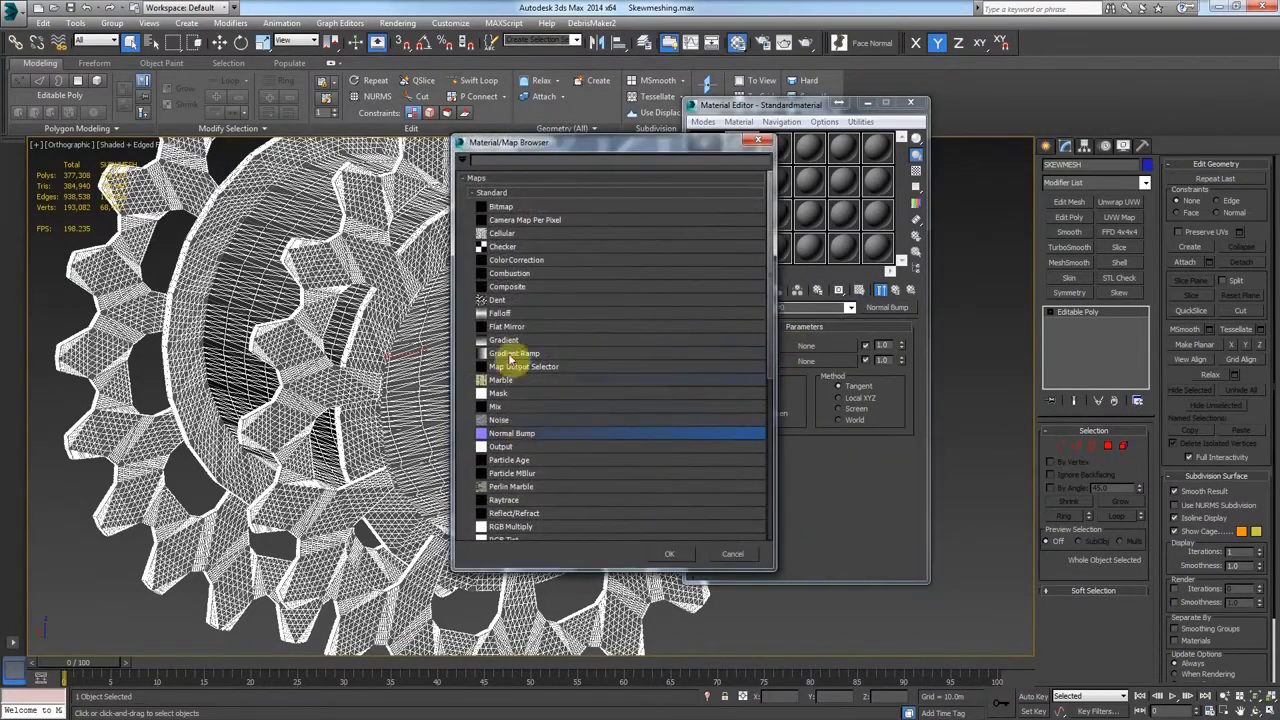
double_click(505, 208)
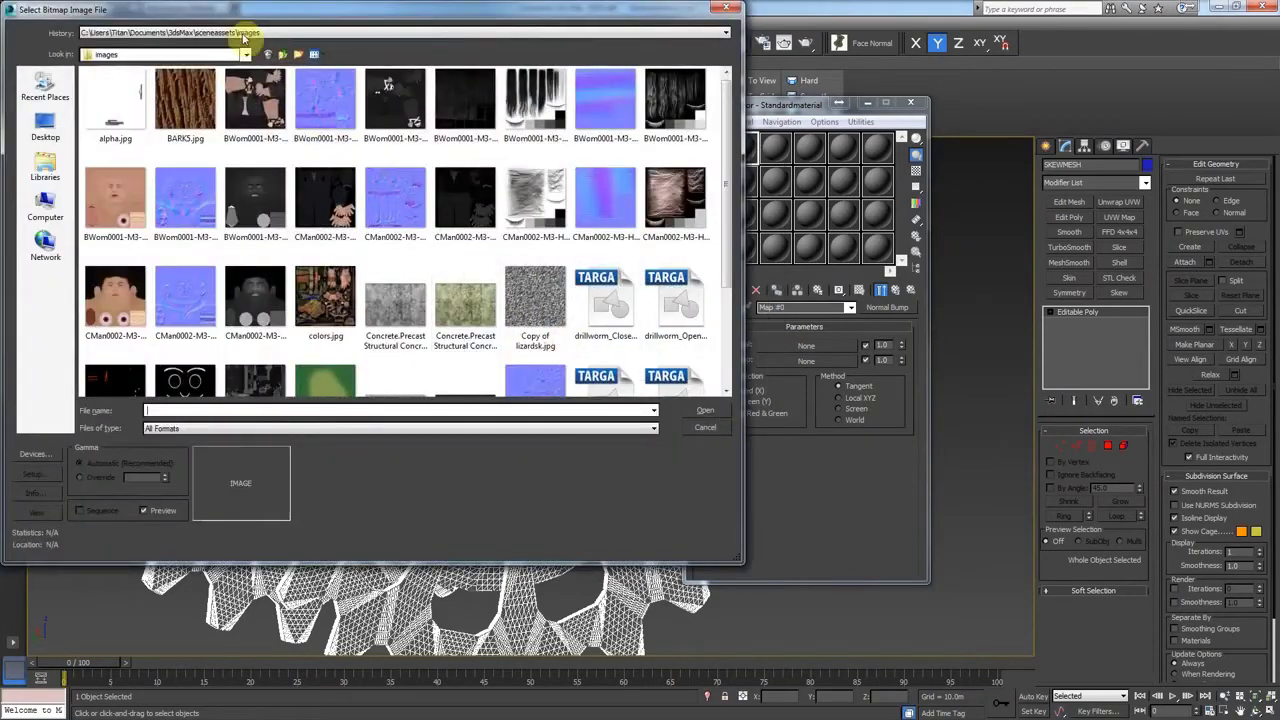
left_click(243, 34)
left_click(171, 50)
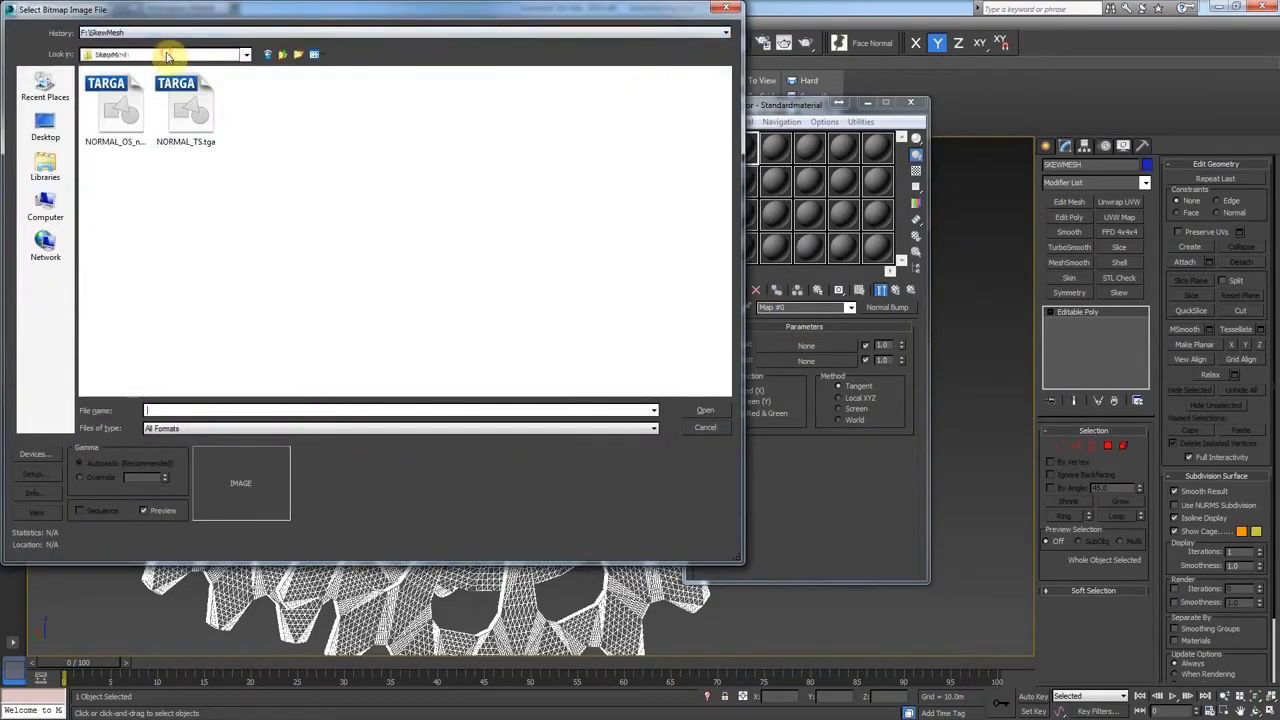
left_click(117, 145)
left_click(708, 410)
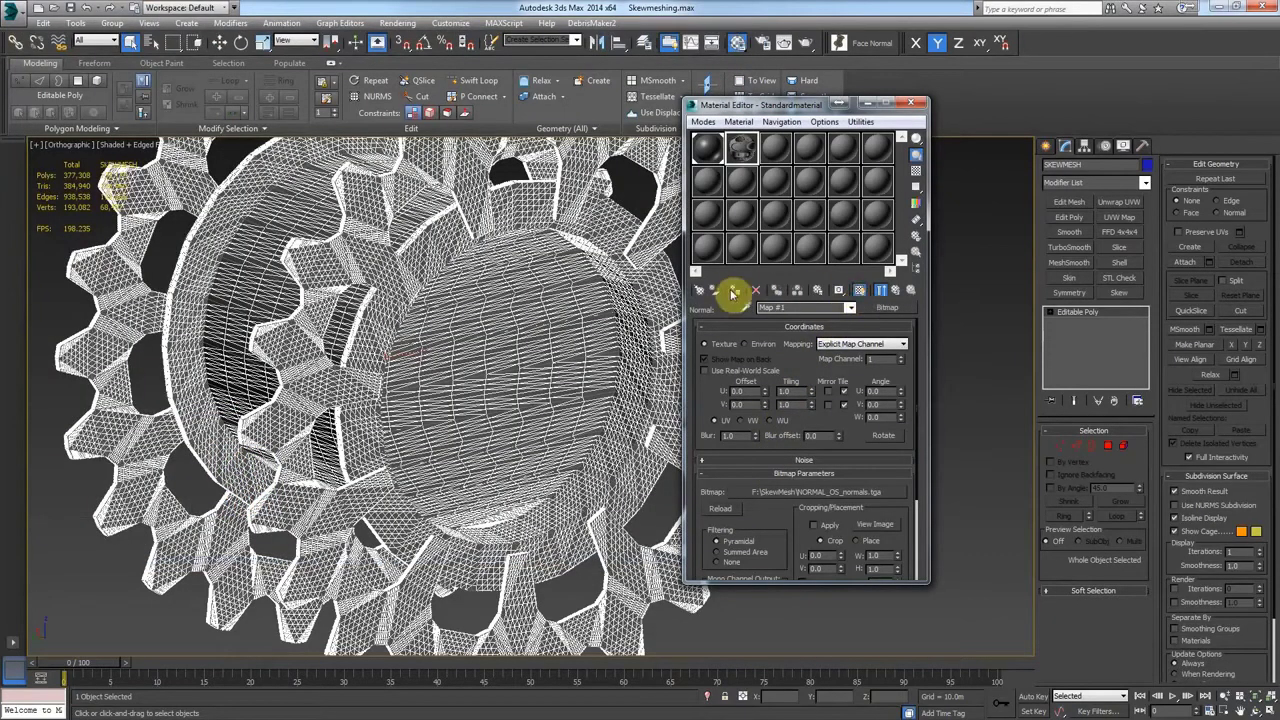
left_click(735, 292)
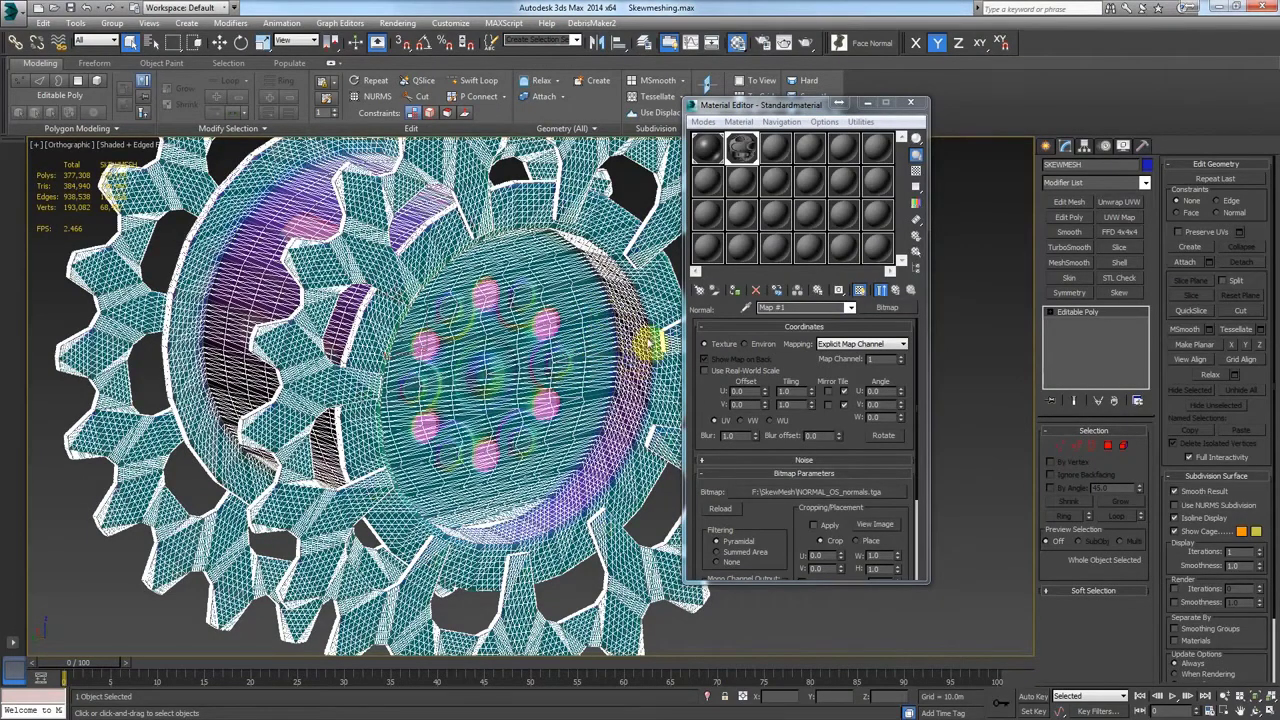
Hide everything except the SKEWMESH gear and show it shaded without wireframe edges.
right_click(624, 356)
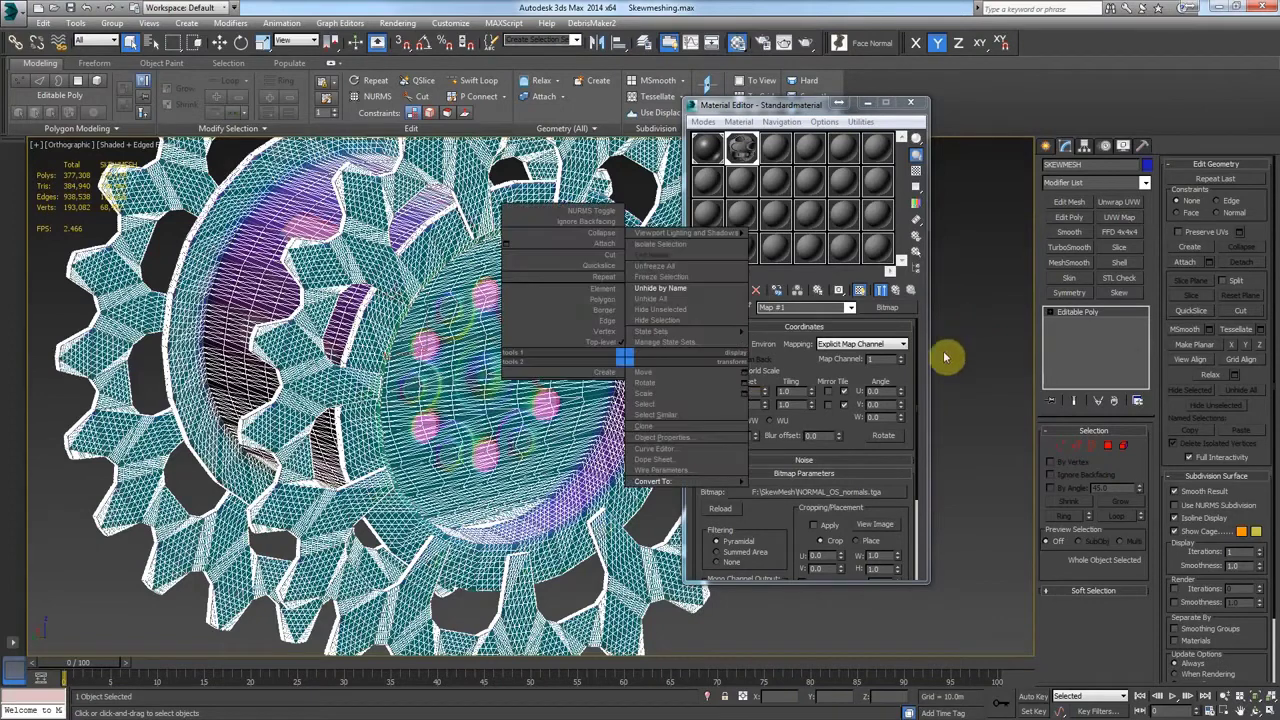
left_click(658, 309)
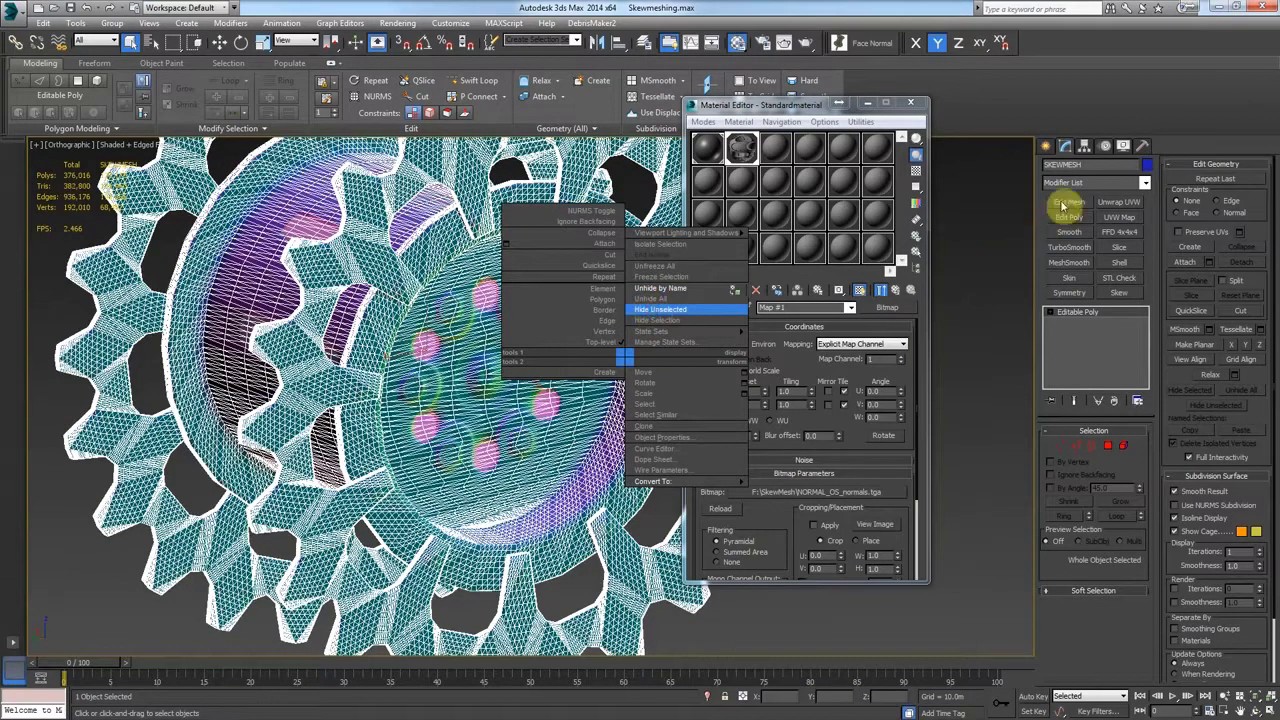
left_click(1046, 146)
left_click(991, 300)
key("F4")
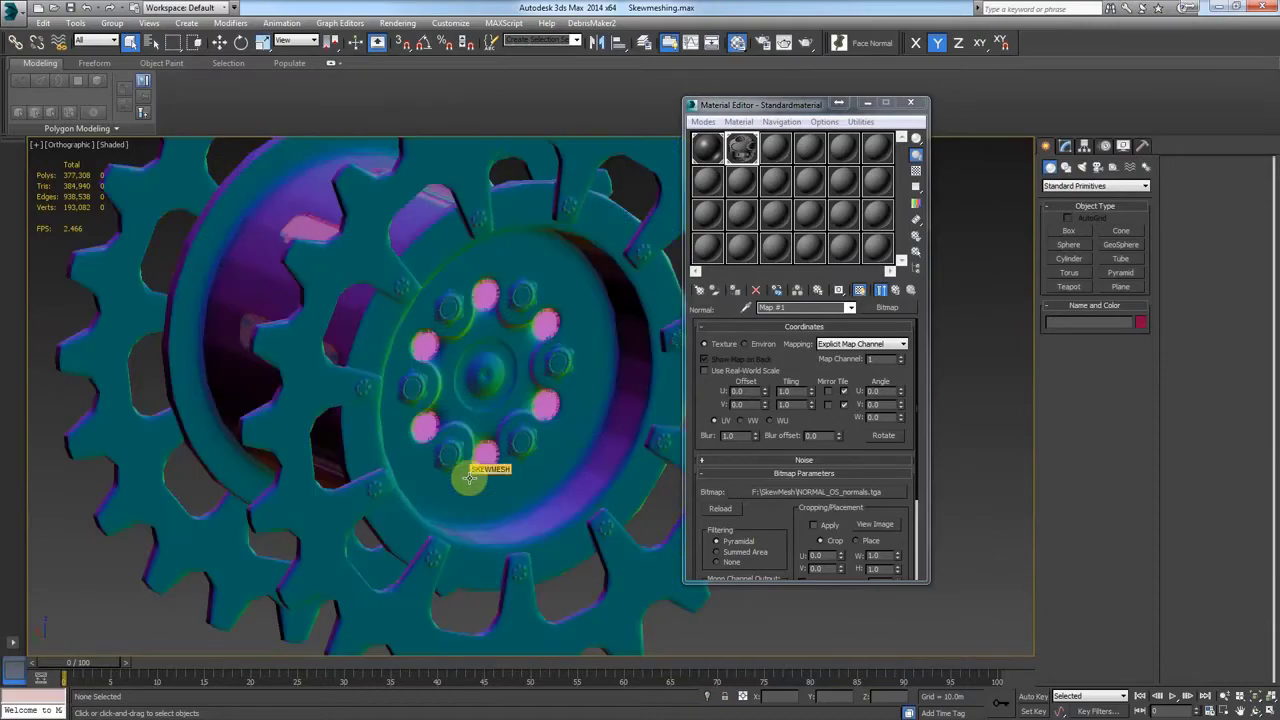
Set the Normal Bump method to Local XYZ and clear the Diffuse Color texture.
left_click(367, 271)
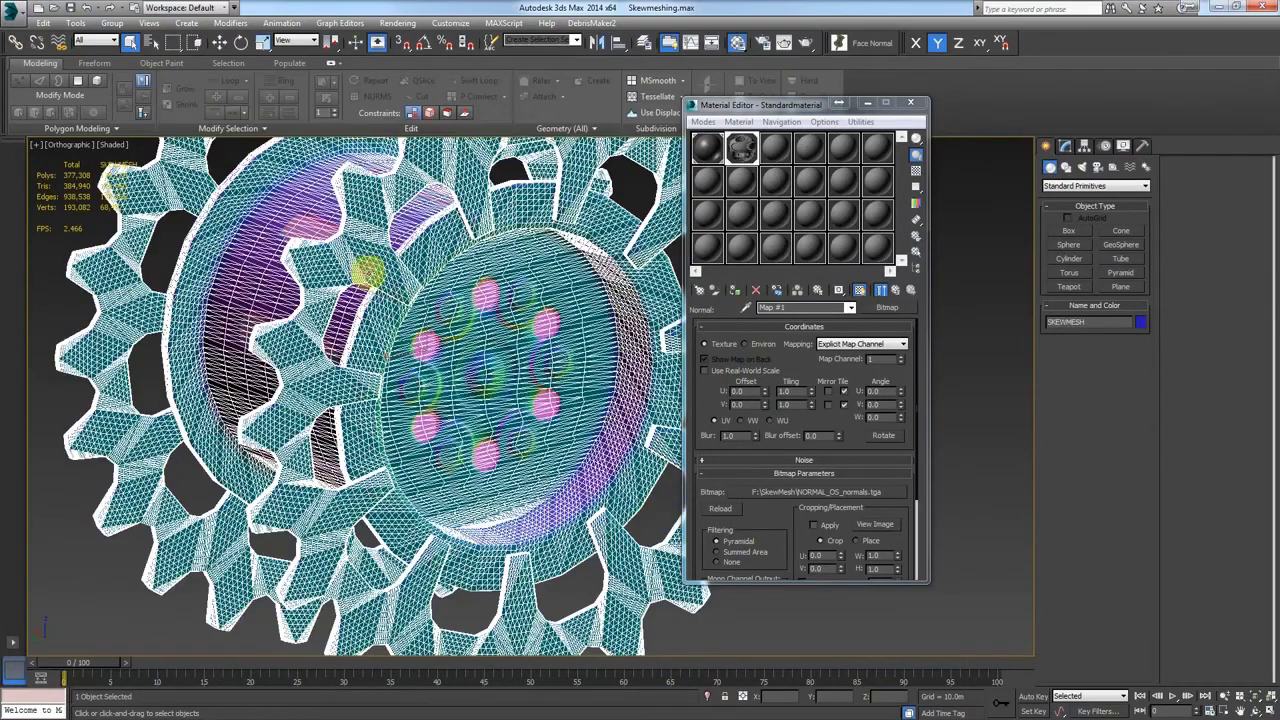
left_click(897, 291)
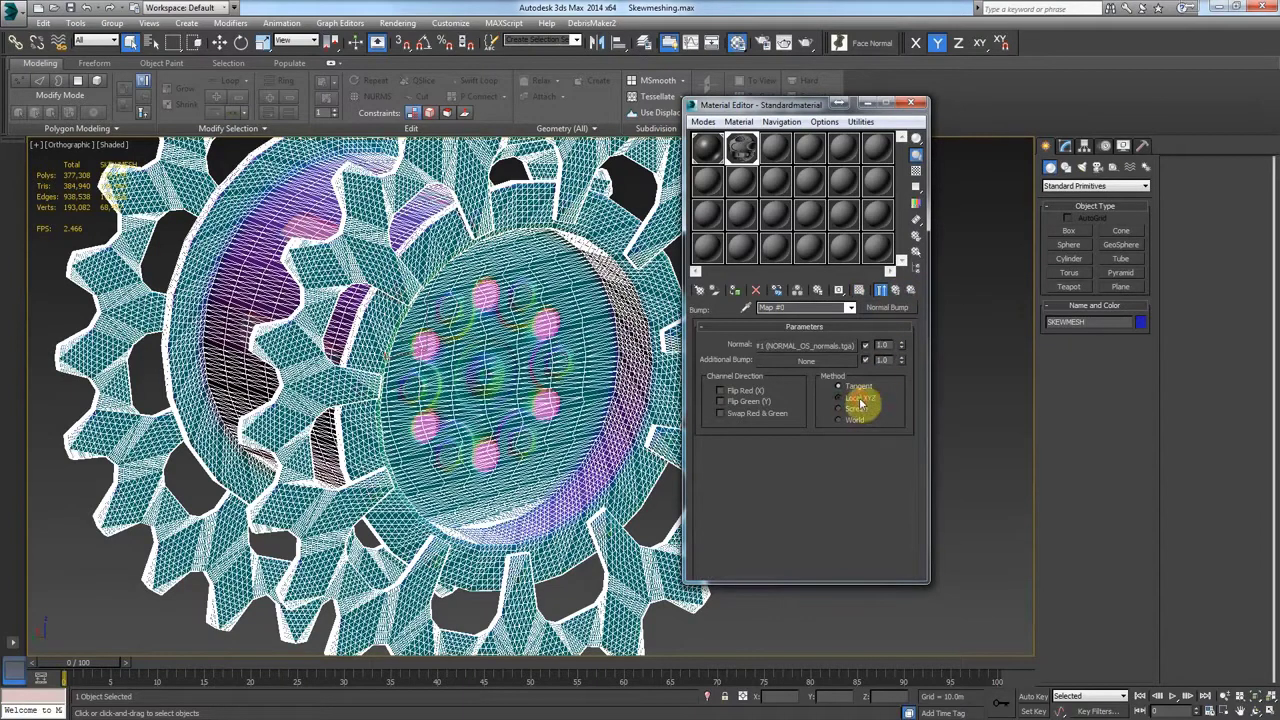
left_click(858, 398)
left_click(897, 291)
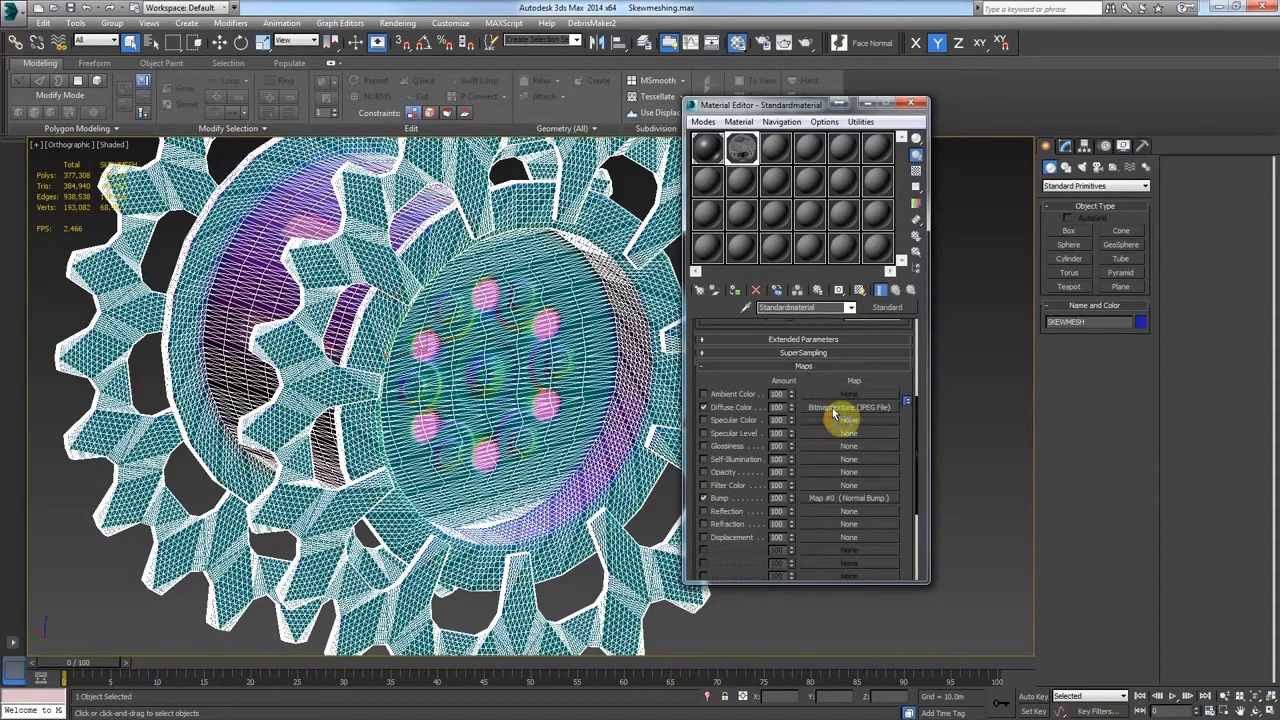
left_click_drag(834, 413, 836, 408)
Toggle Show Shaded Material and orbit around the plain grey gear to inspect its bolt detail.
left_click(859, 291)
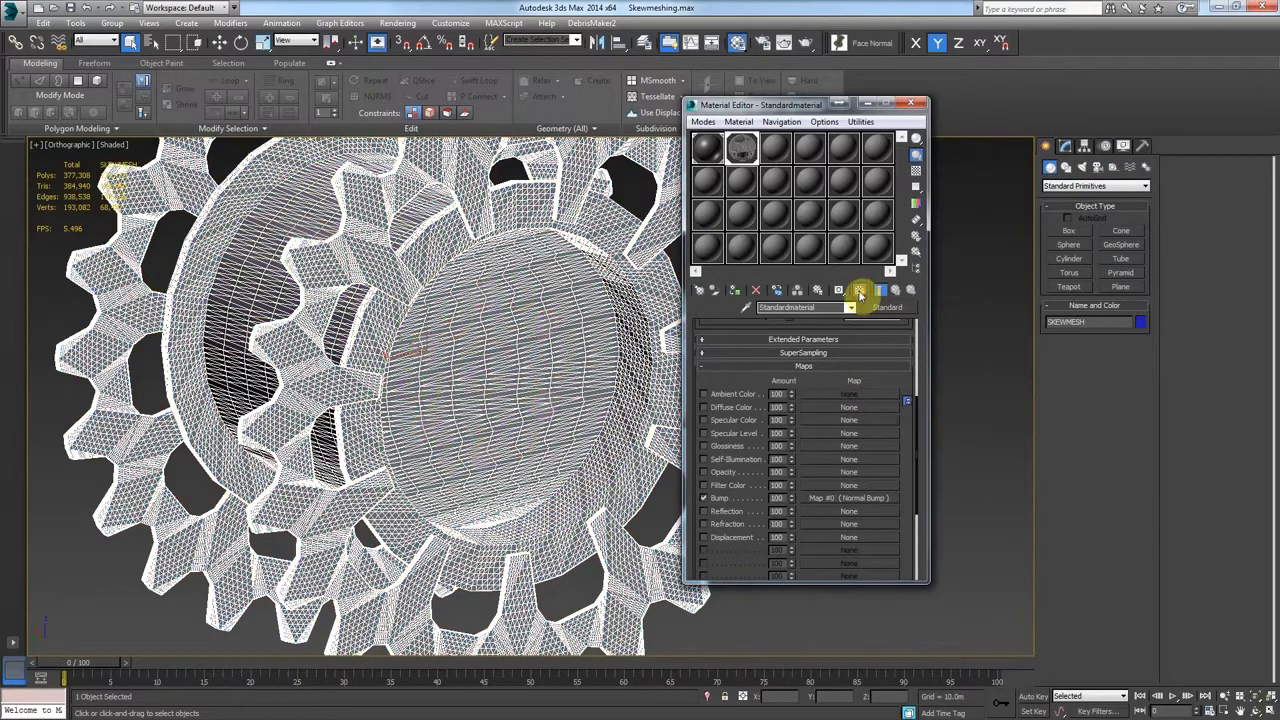
left_click(948, 407)
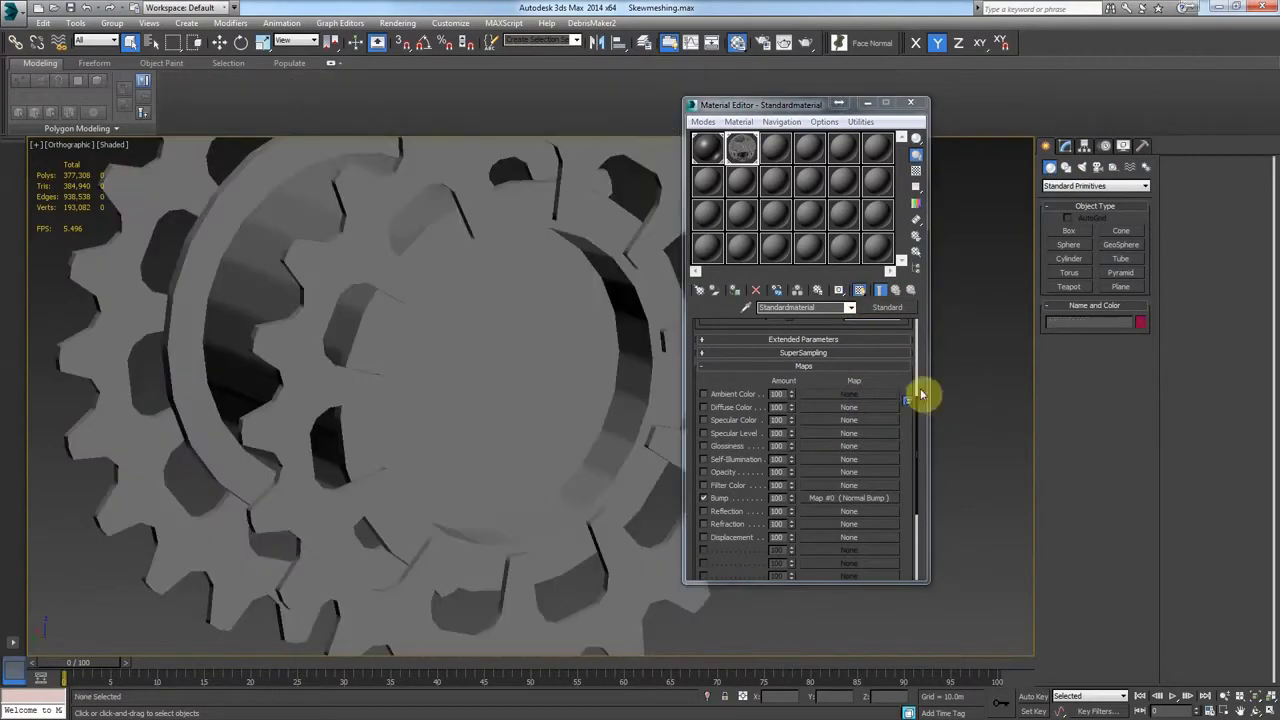
left_click(890, 293)
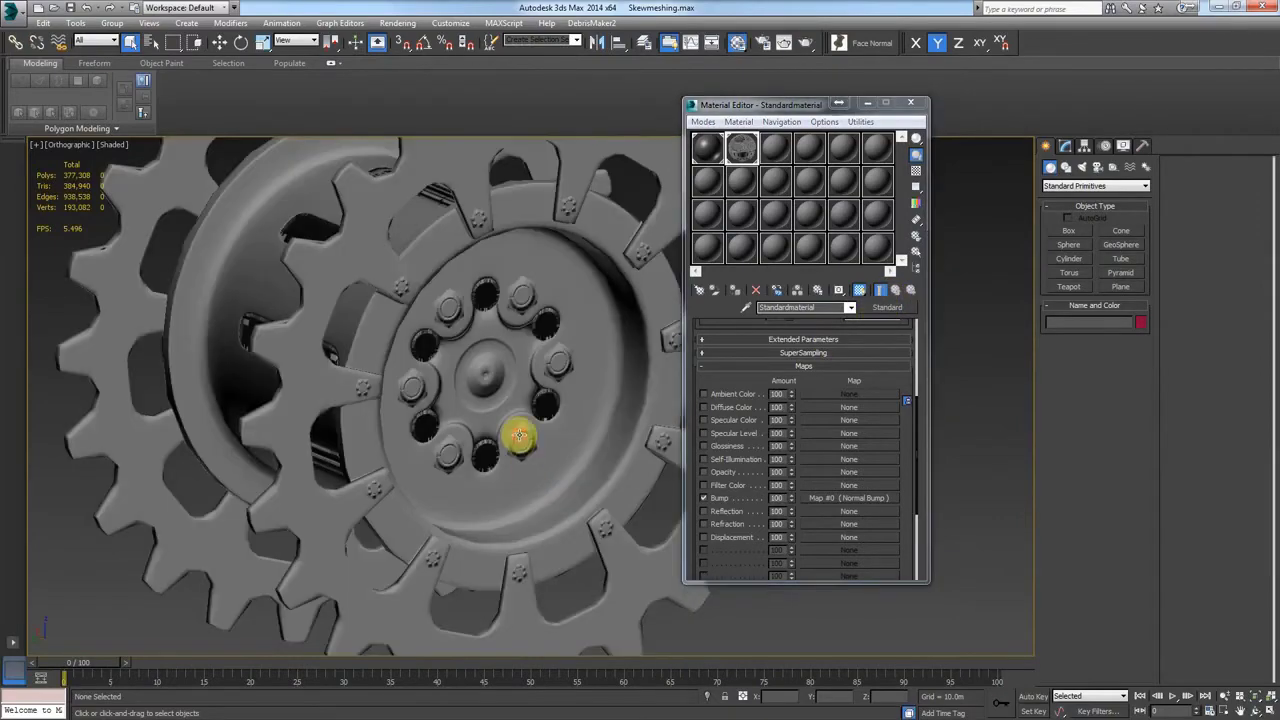
left_click(528, 448)
middle_click_drag(610, 537, 552, 506, "alt")
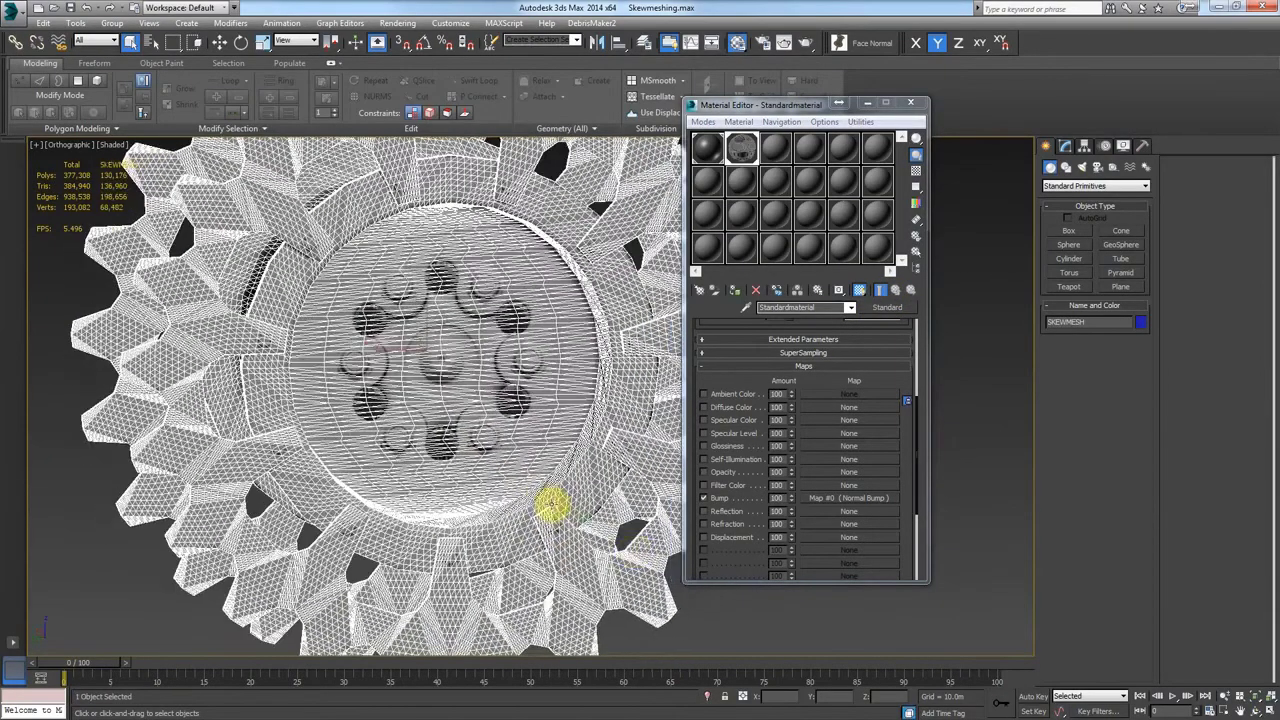
left_click(732, 600)
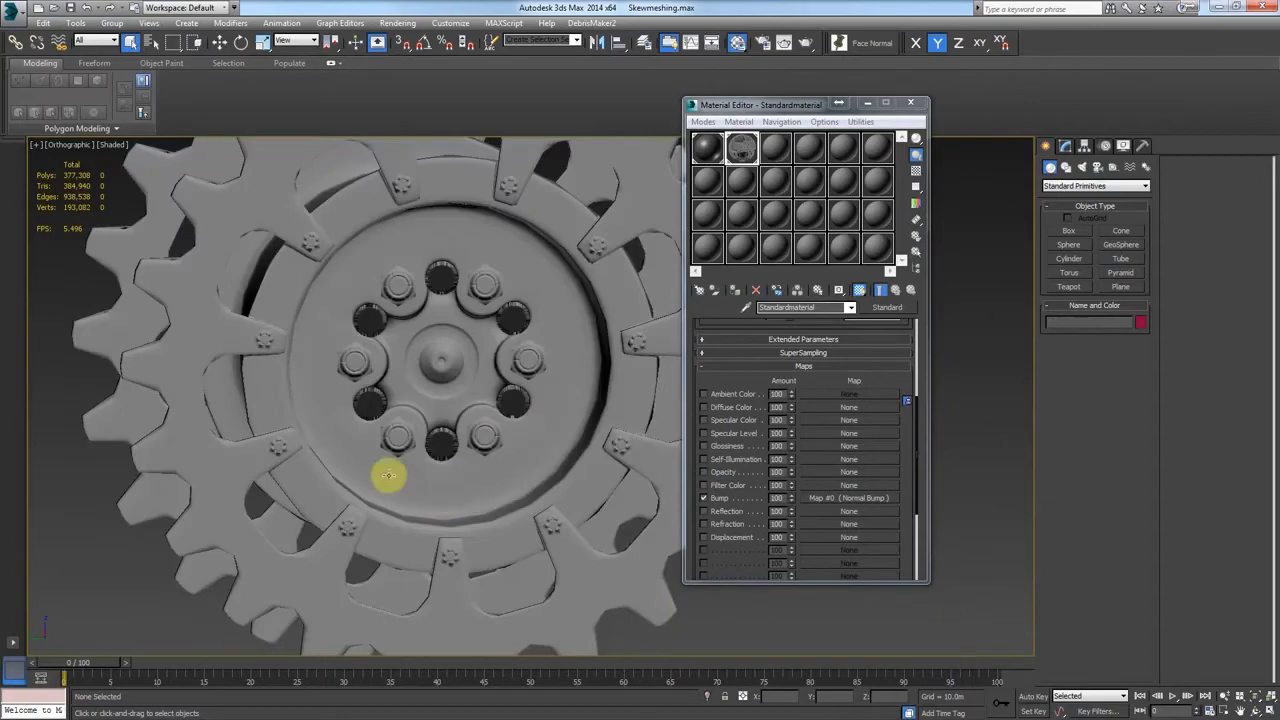
left_click(531, 514)
middle_click_drag(531, 514, 534, 525, "alt")
left_click(760, 637)
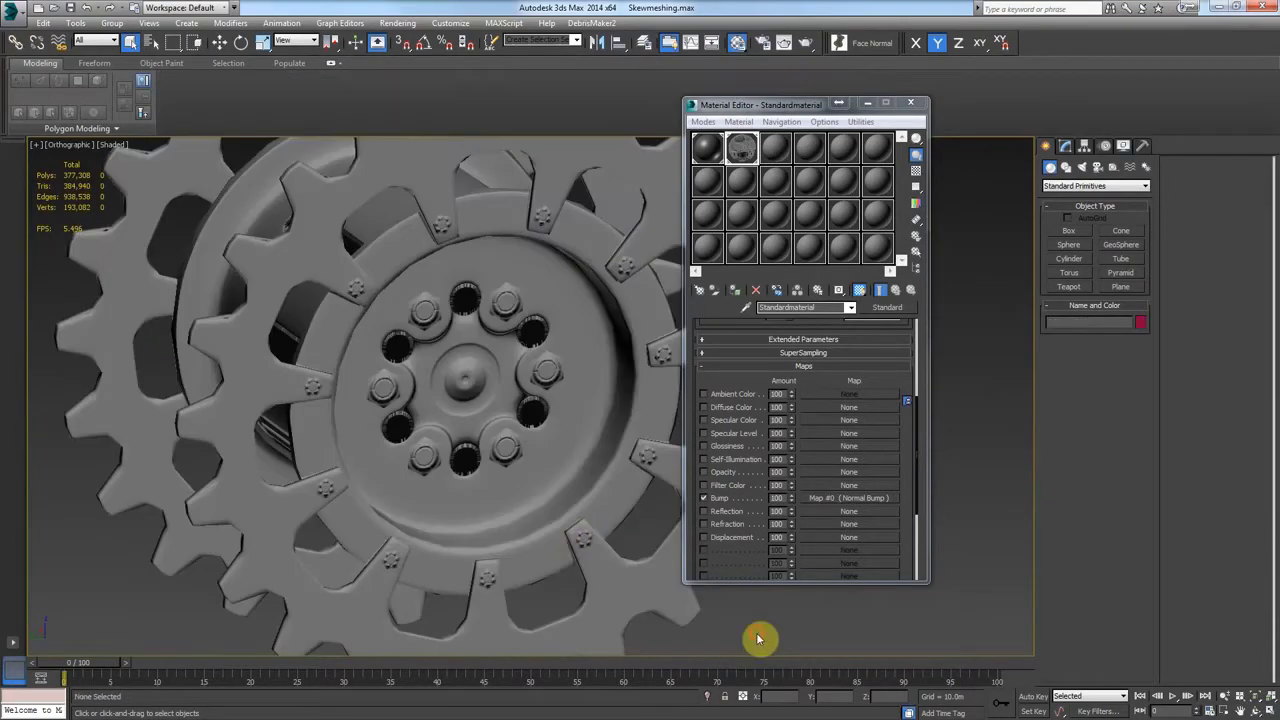
Unhide LP_ORIGINAL by name and select the low-poly wheel.
right_click(655, 517)
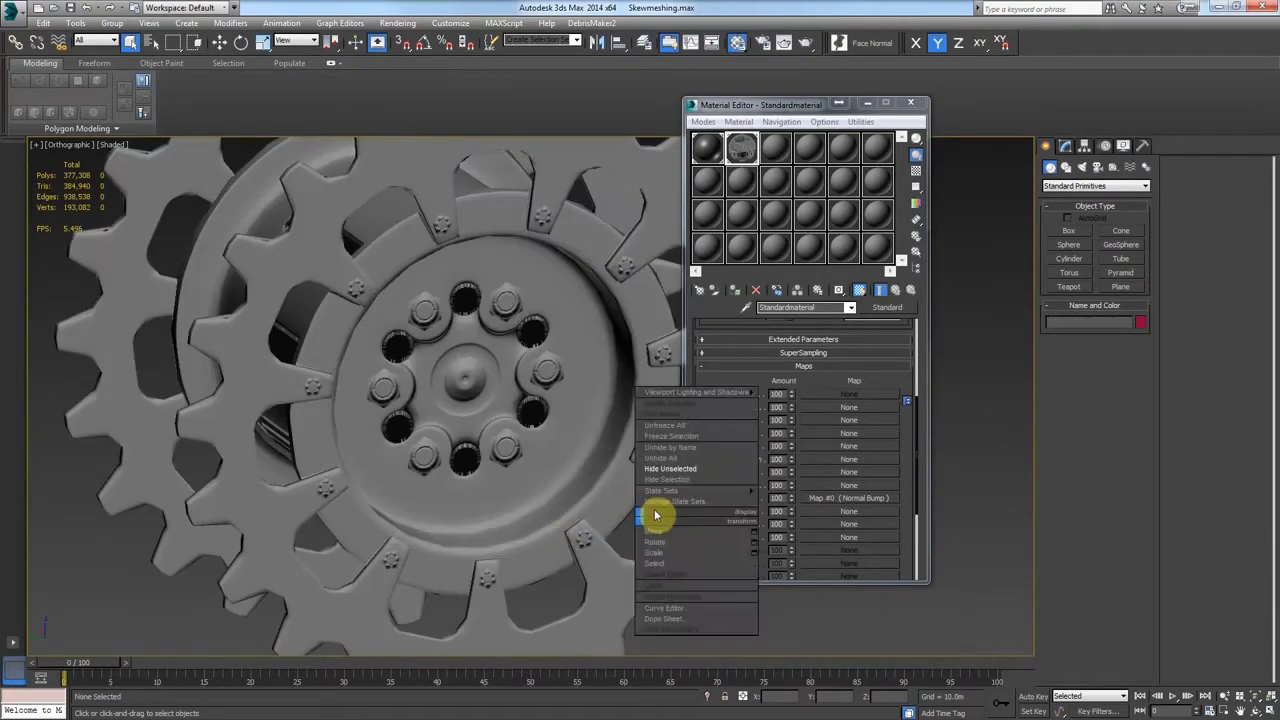
left_click(666, 448)
left_click(383, 182)
double_click(384, 183)
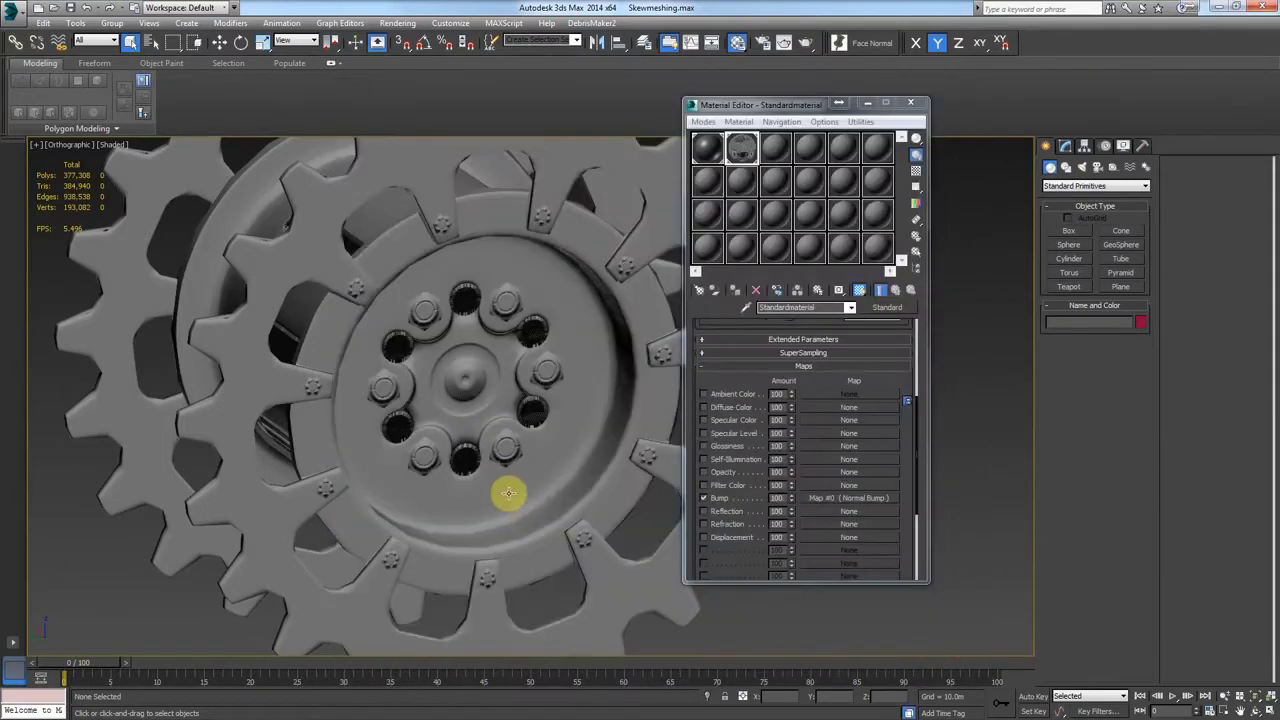
left_click(603, 459)
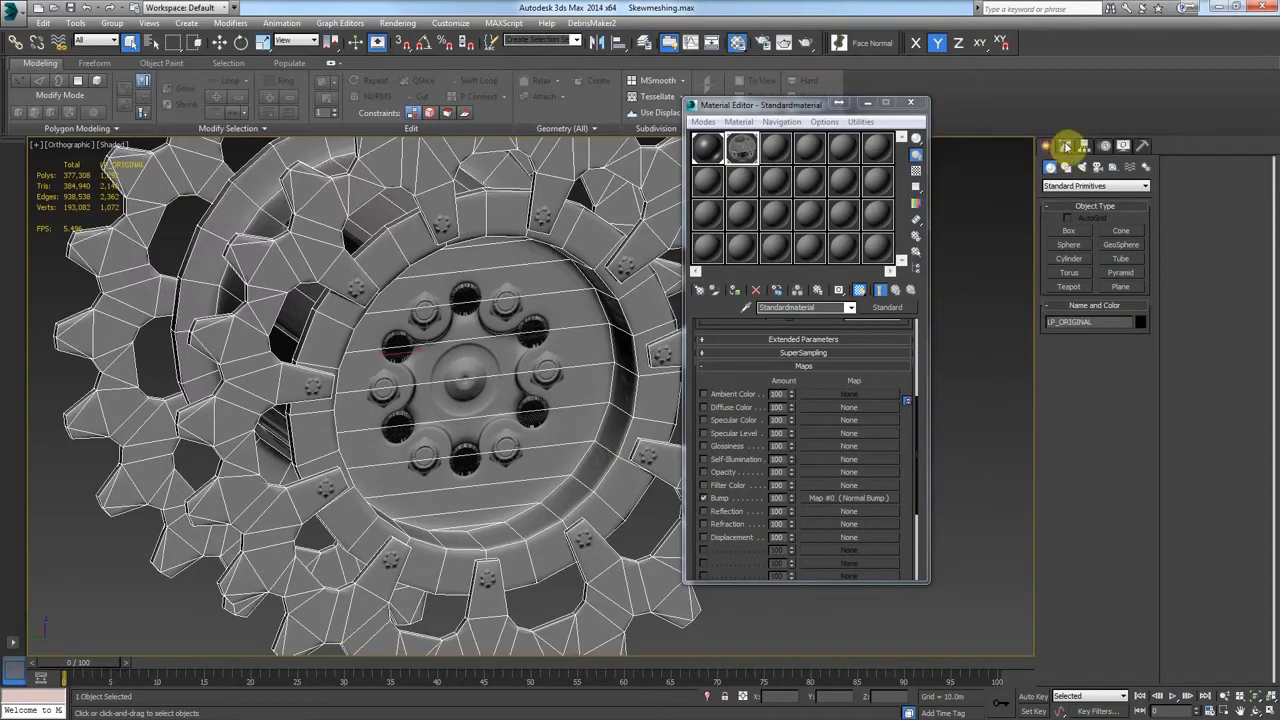
Open Render To Texture and add a NormalsMap bake element.
key("0")
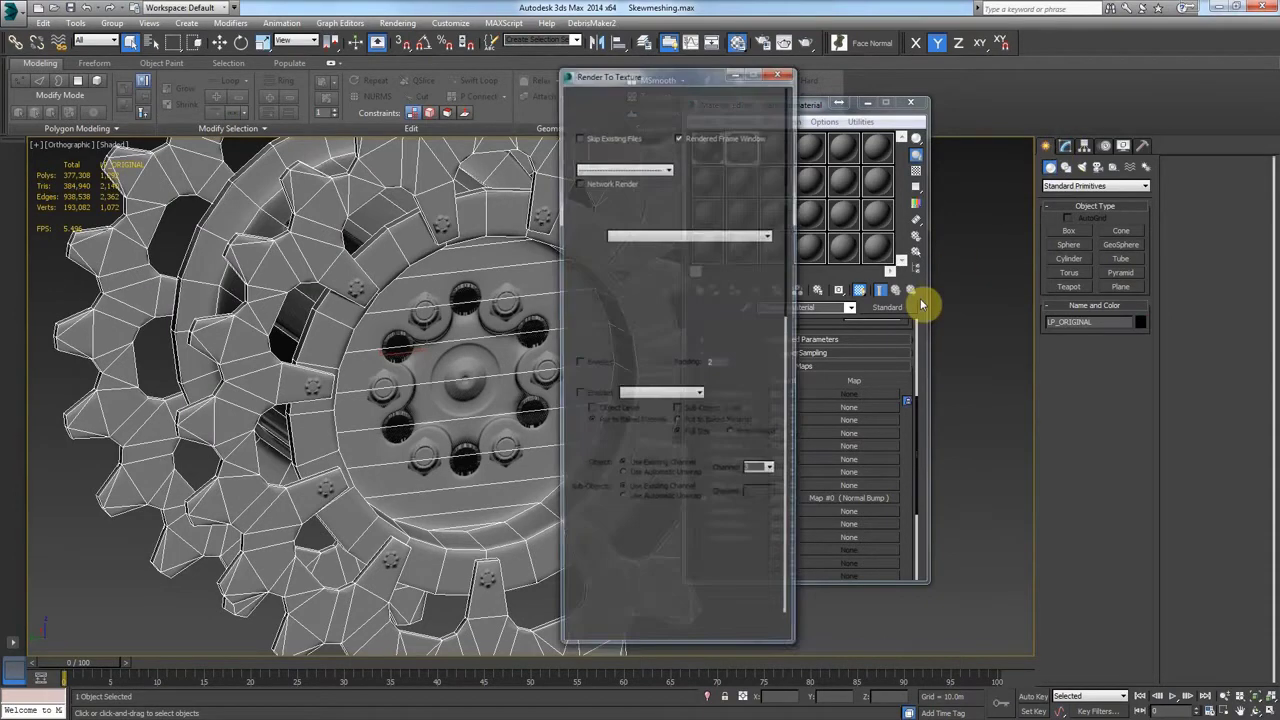
scroll(598, 505, "down", 4)
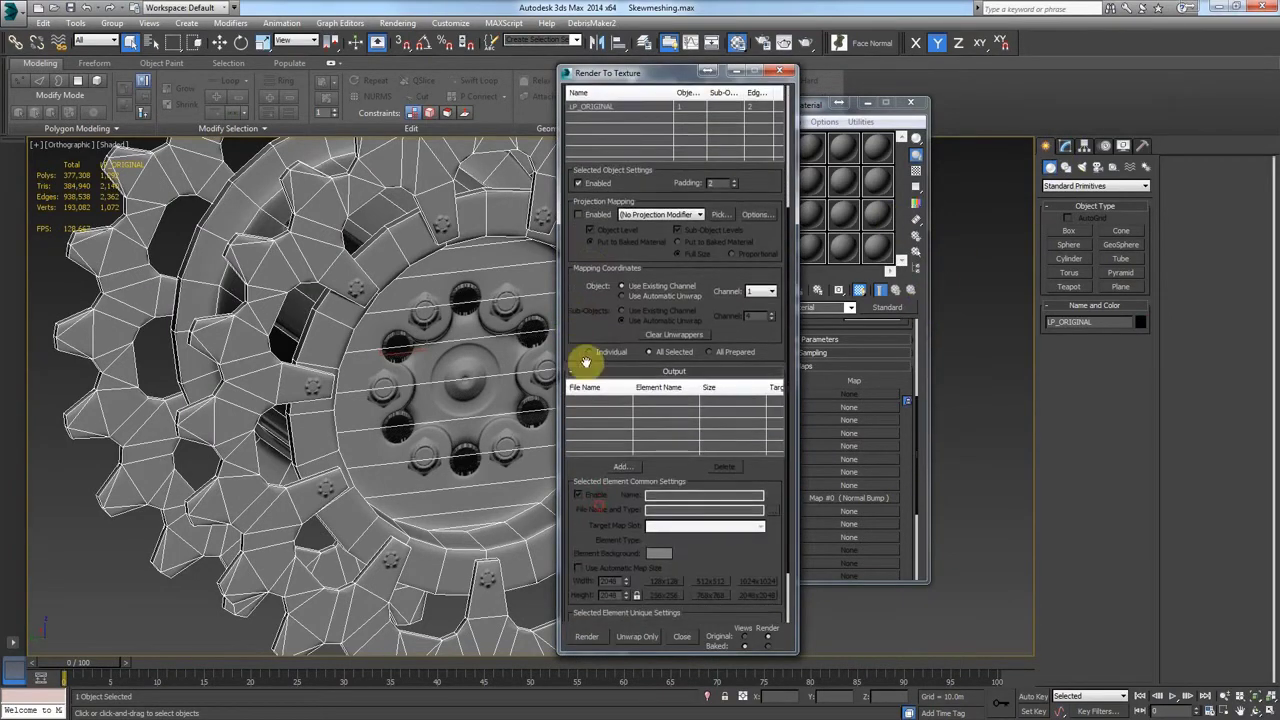
left_click(622, 467)
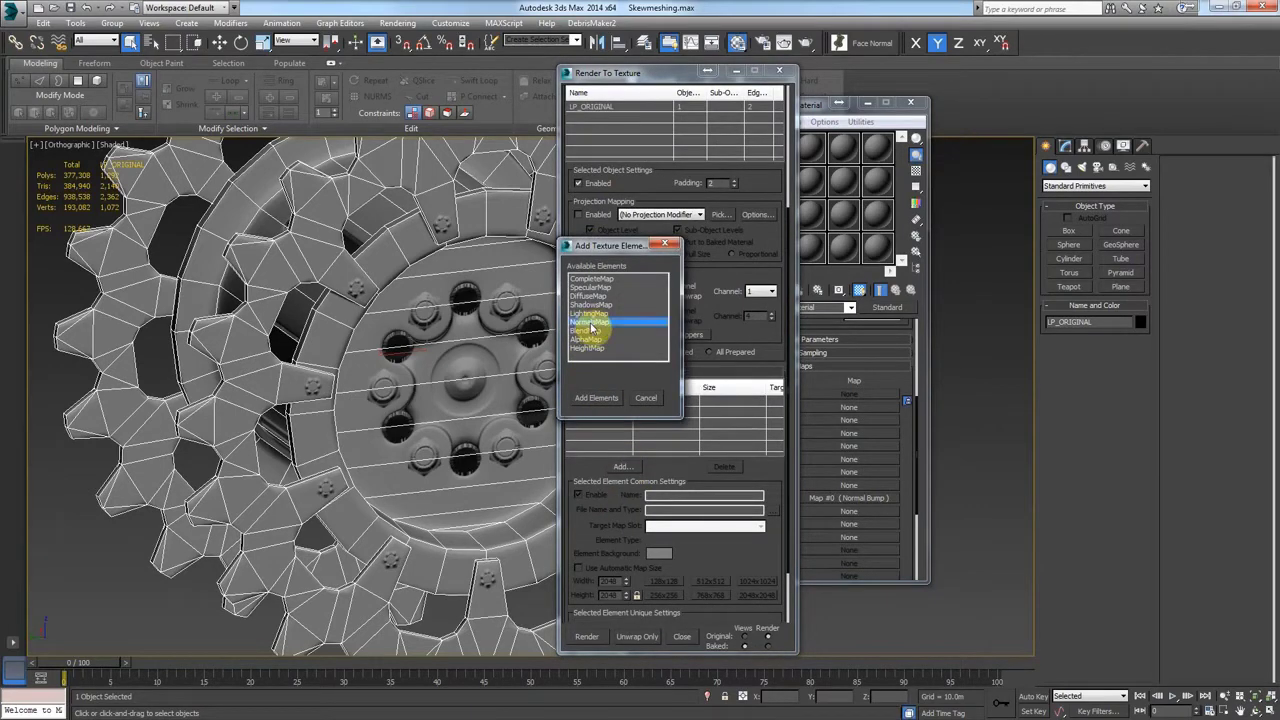
double_click(591, 323)
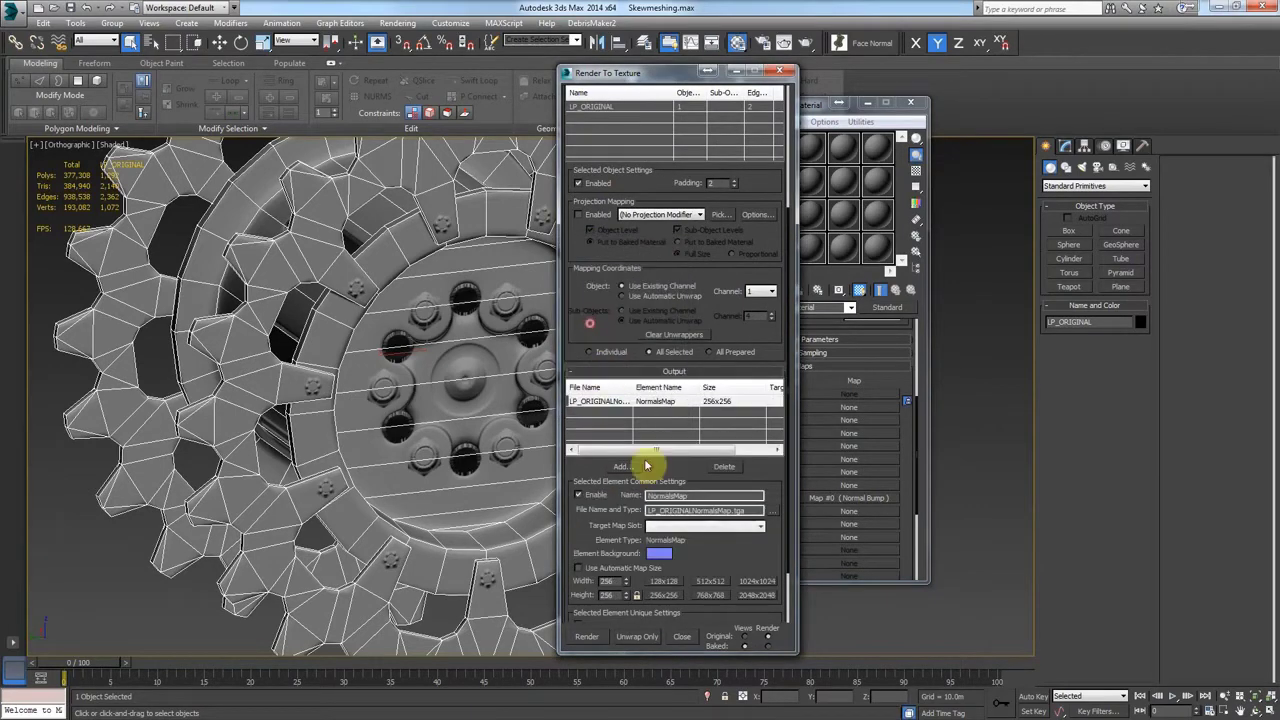
Save the NormalsMap element to NORMAL_TS.tga, overwriting the existing file with default Targa settings.
left_click(767, 512)
left_click(573, 222)
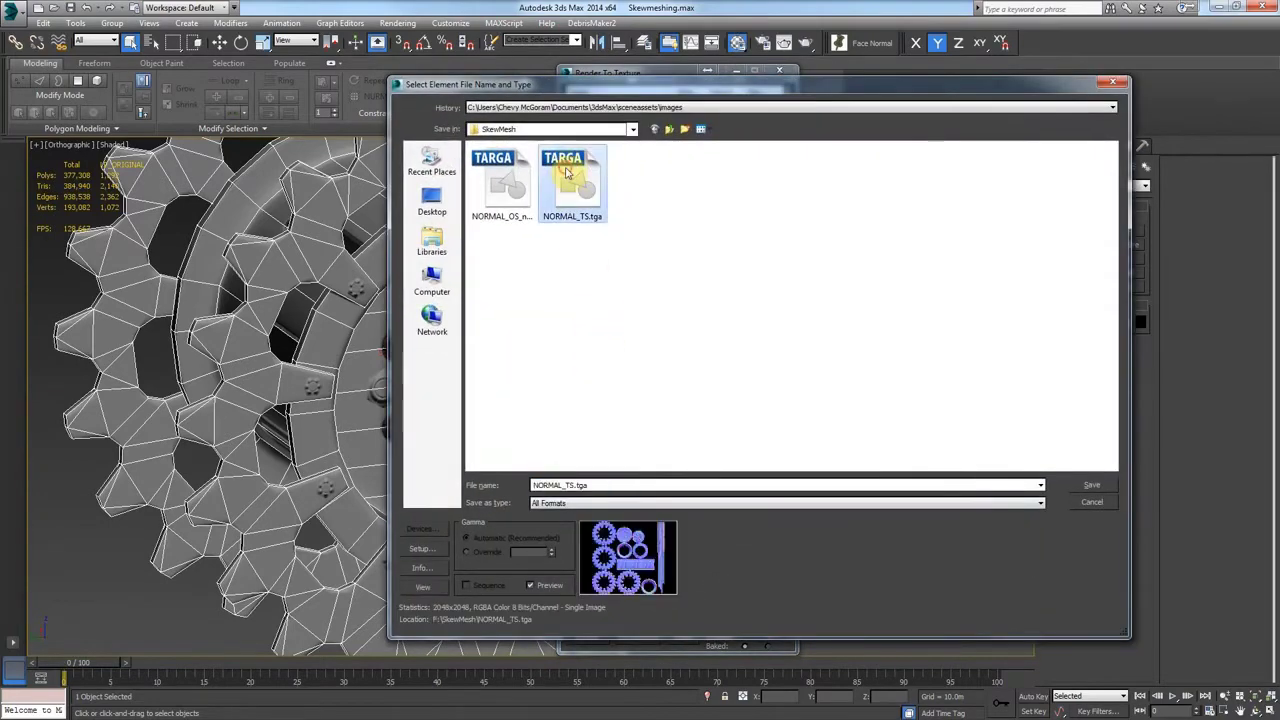
left_click(1100, 487)
left_click(684, 414)
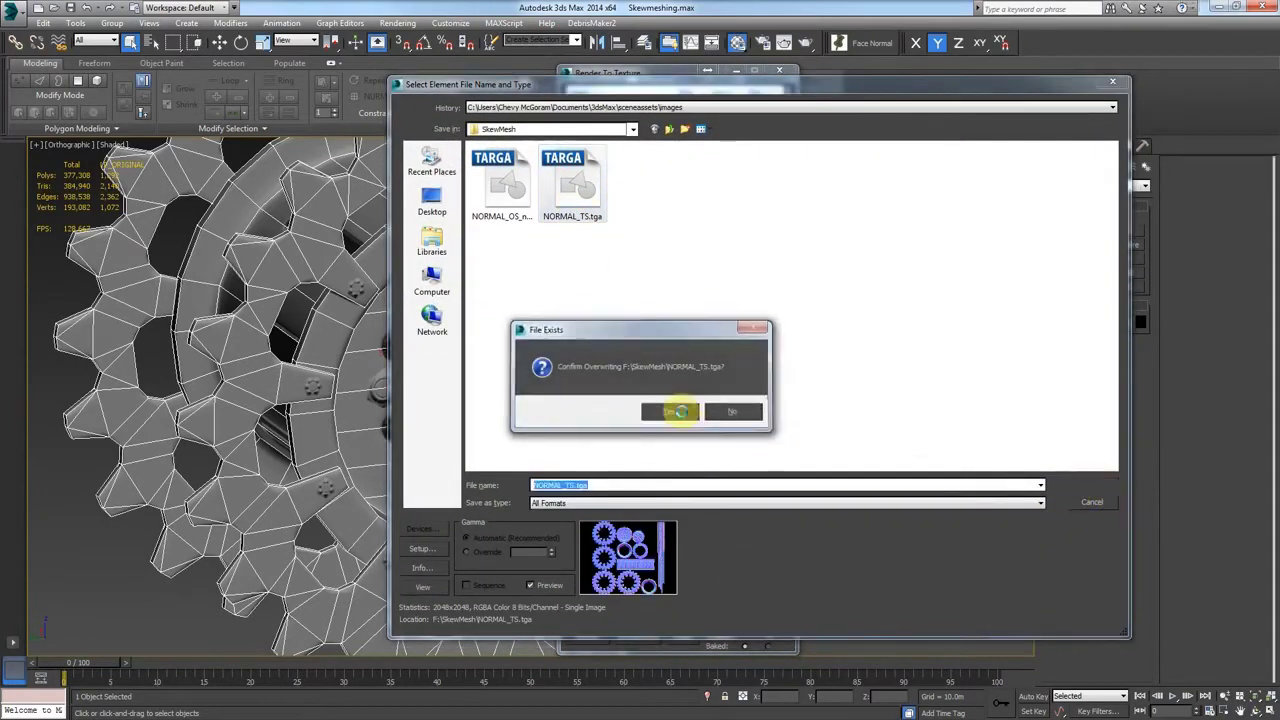
left_click(884, 436)
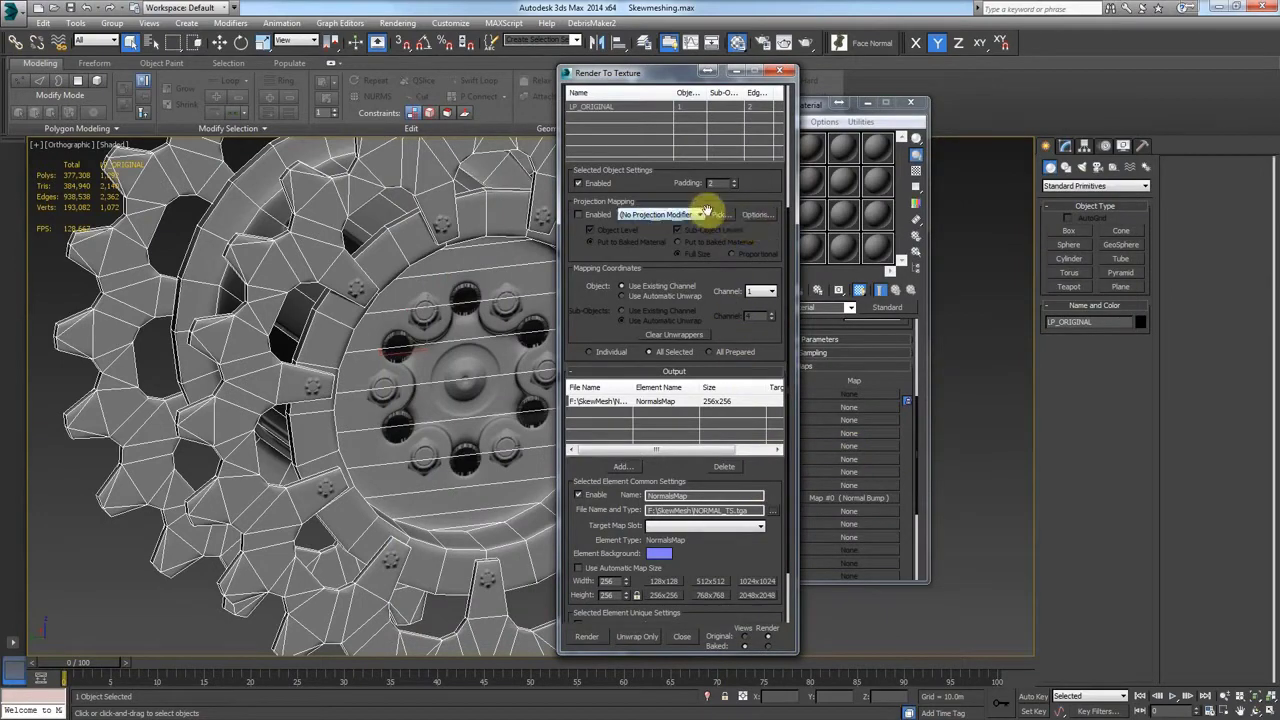
Enable projection mapping with SKEWMESH picked as the high-poly source.
left_click(756, 214)
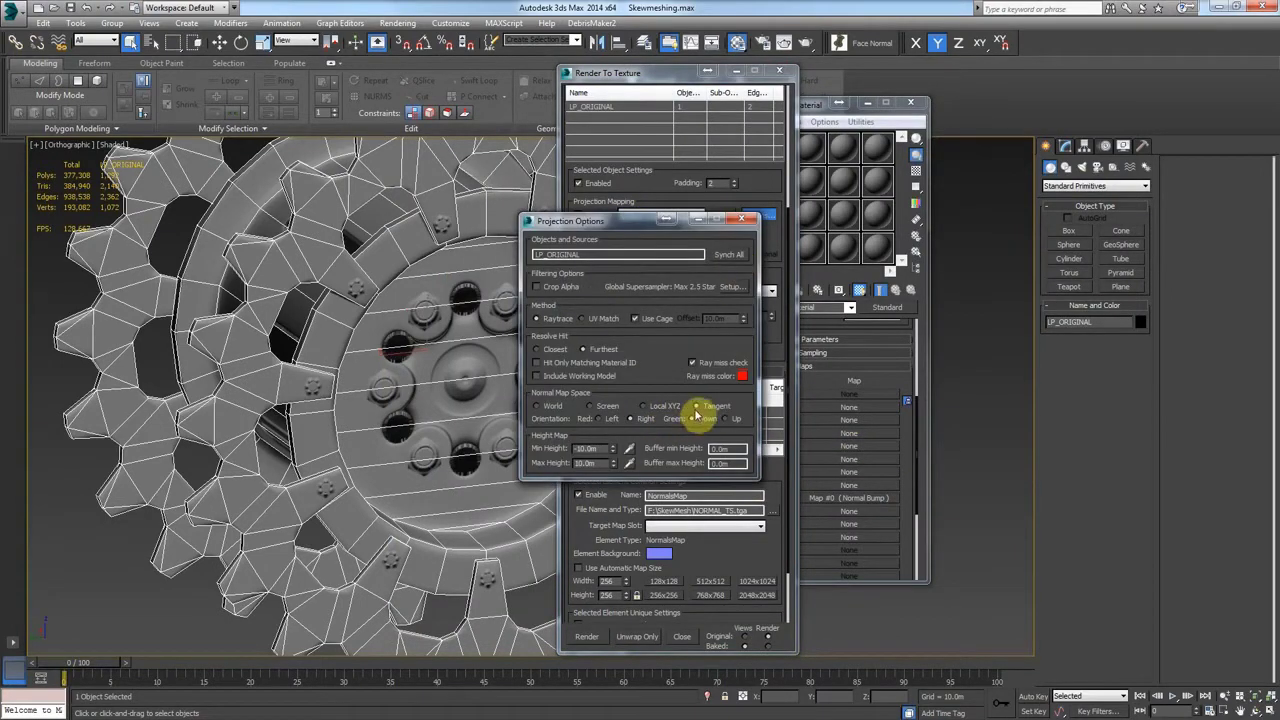
left_click(741, 222)
left_click(592, 214)
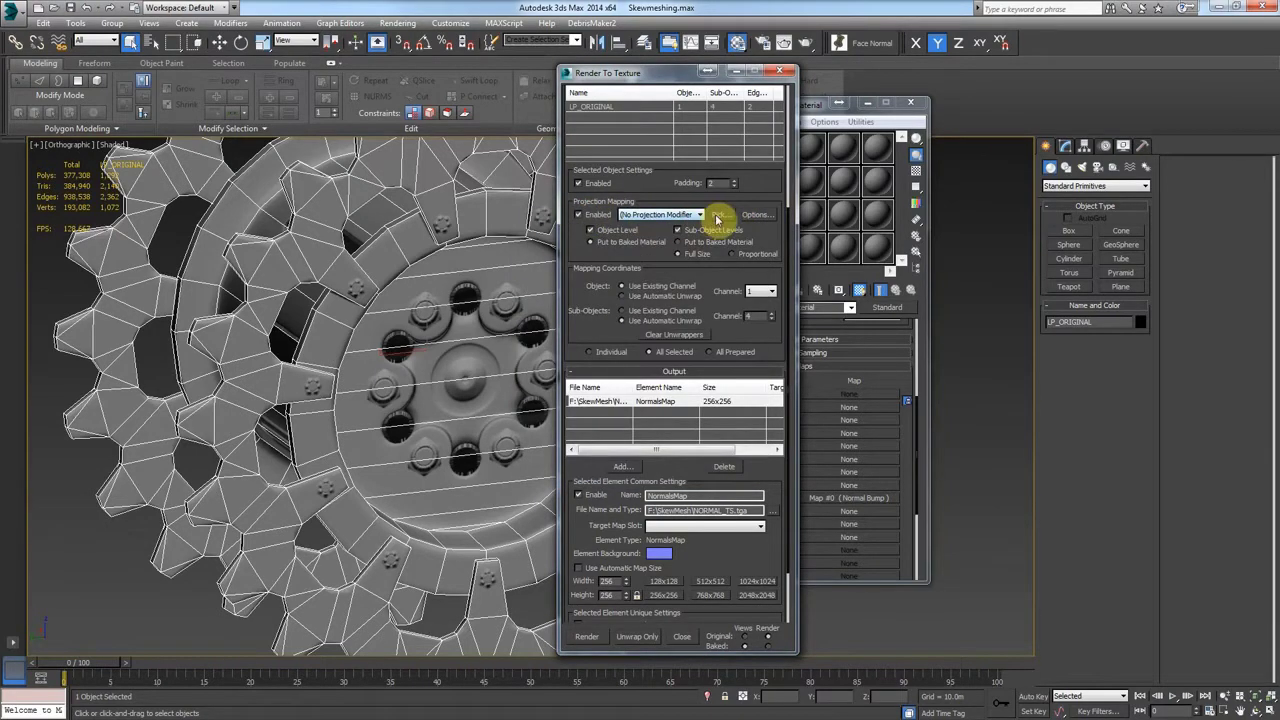
left_click(717, 218)
double_click(380, 170)
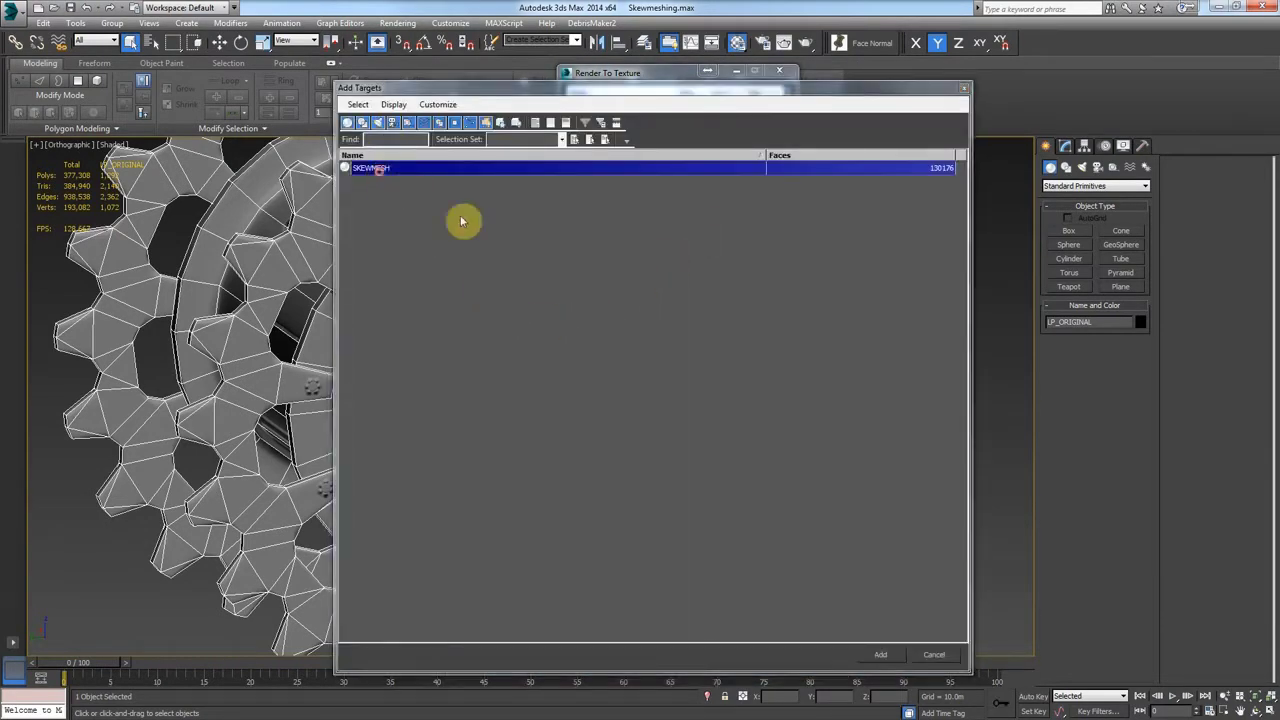
Reset the projection cage onto the mesh and adjust its Push Amount.
left_click(1068, 148)
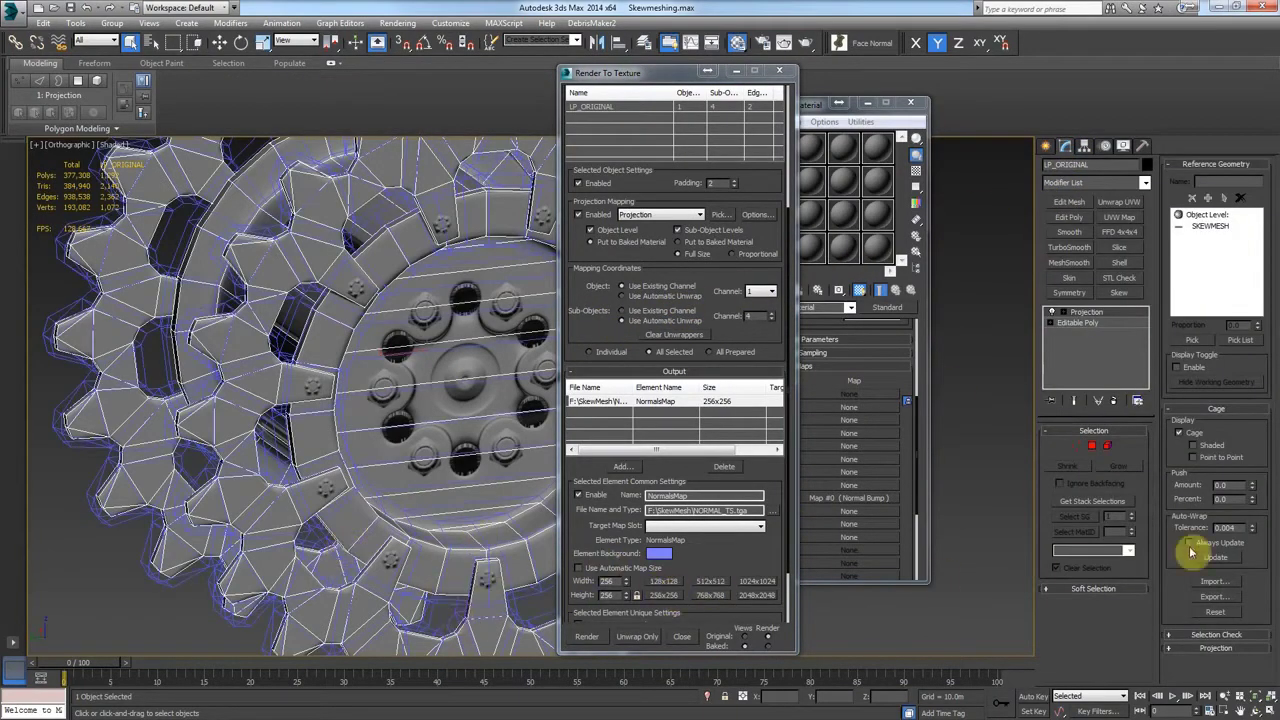
left_click(1216, 613)
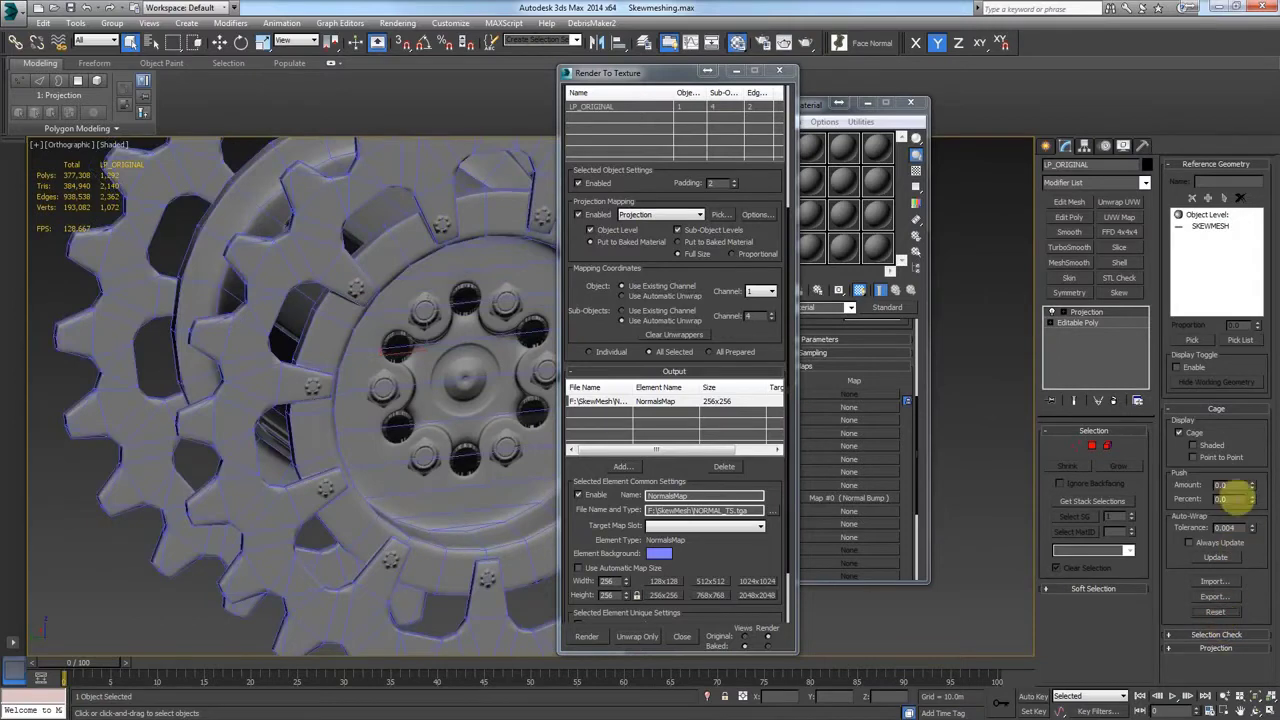
left_click_drag(1255, 488, 1254, 483)
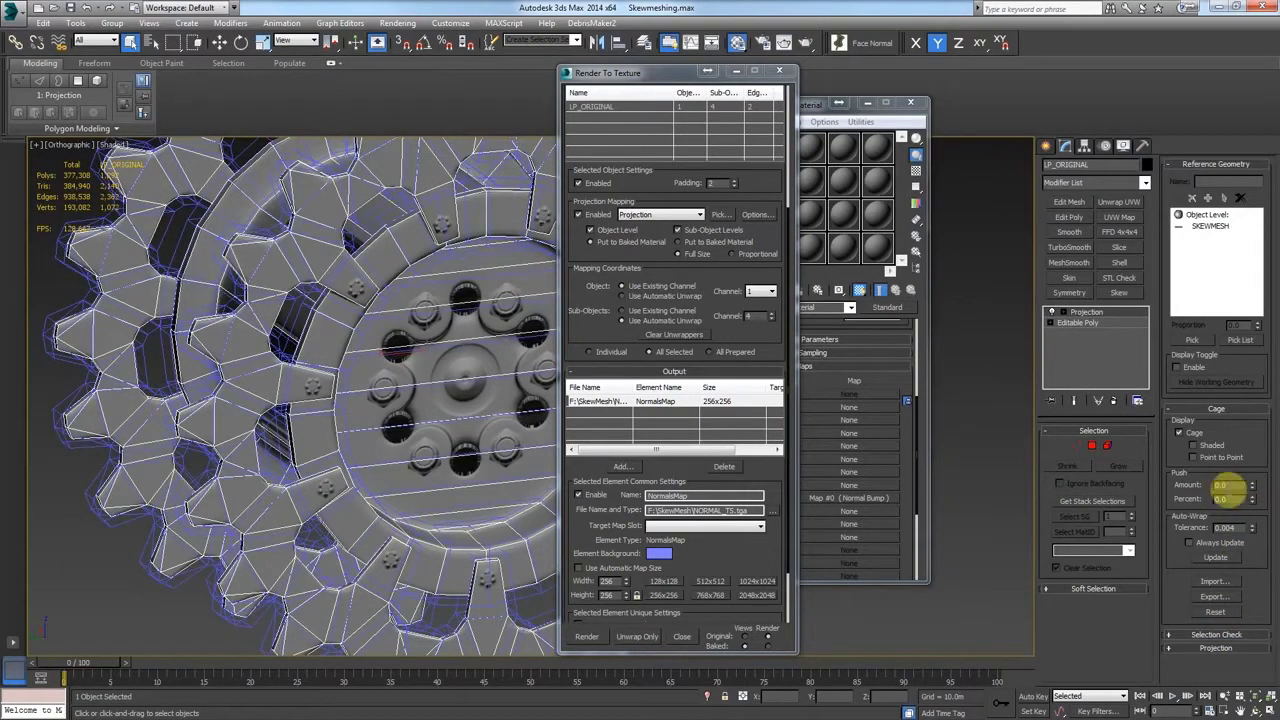
left_click(1215, 612)
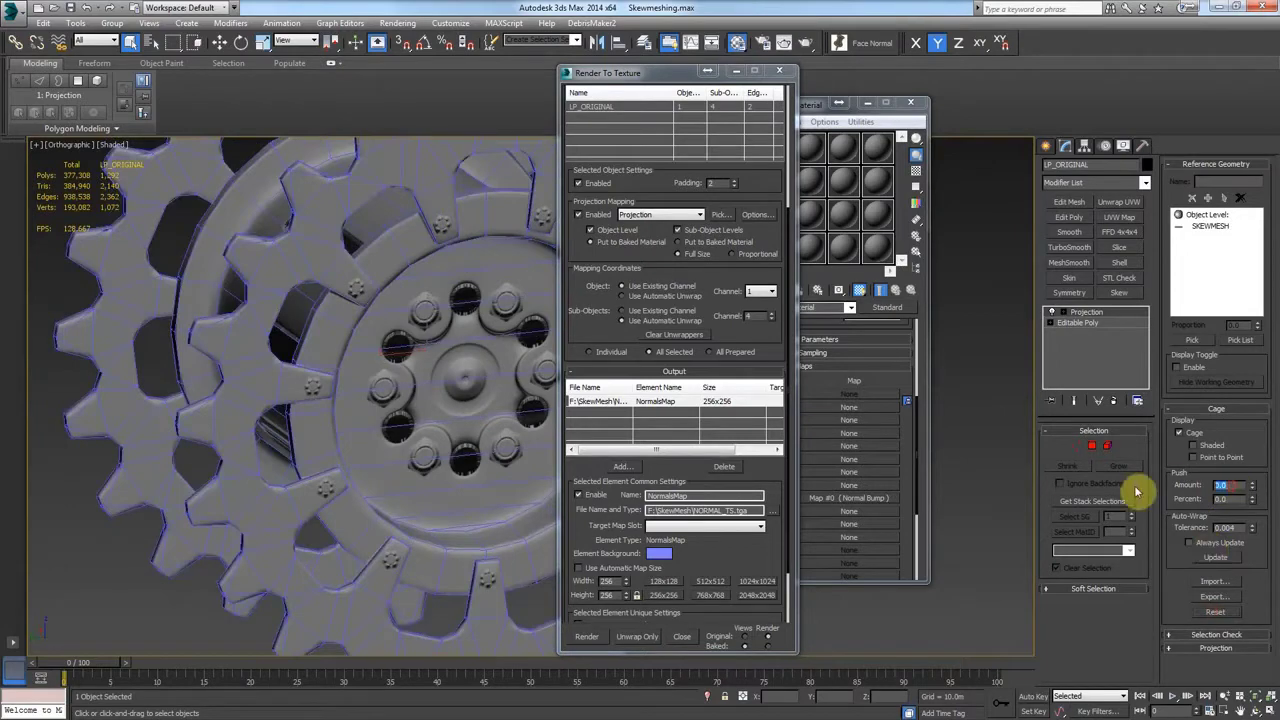
key("Return")
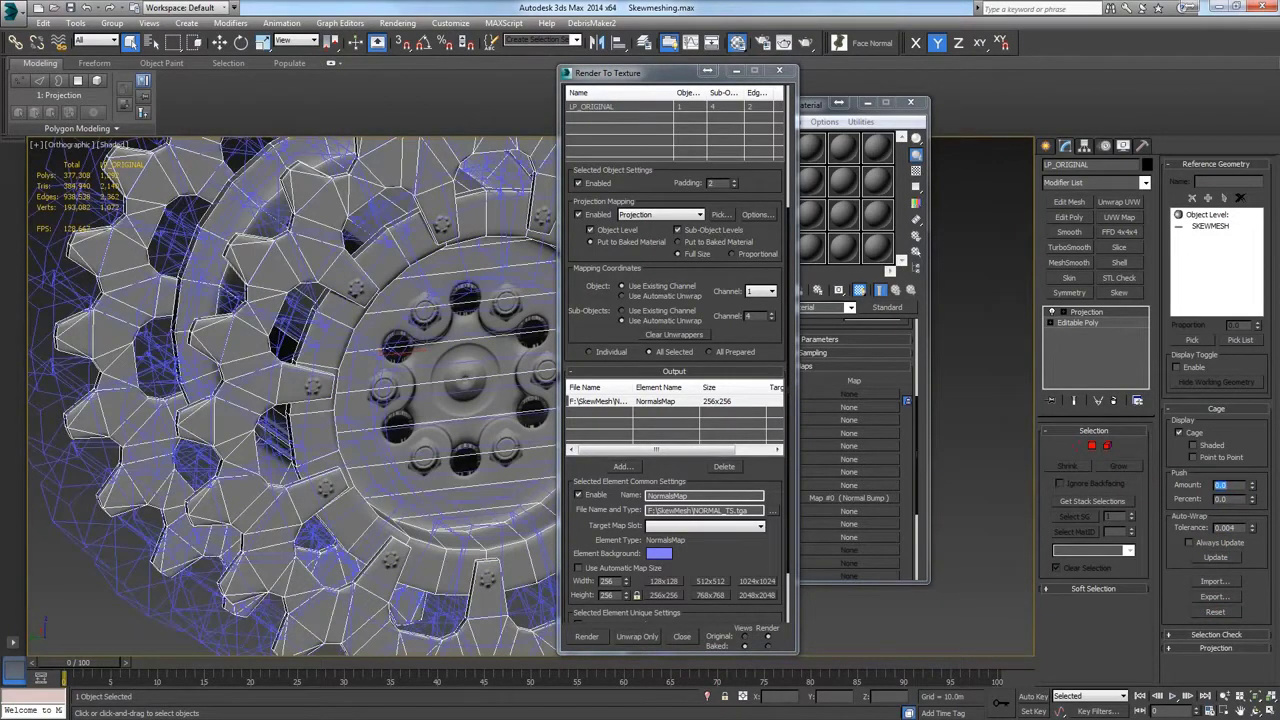
left_click(1212, 613)
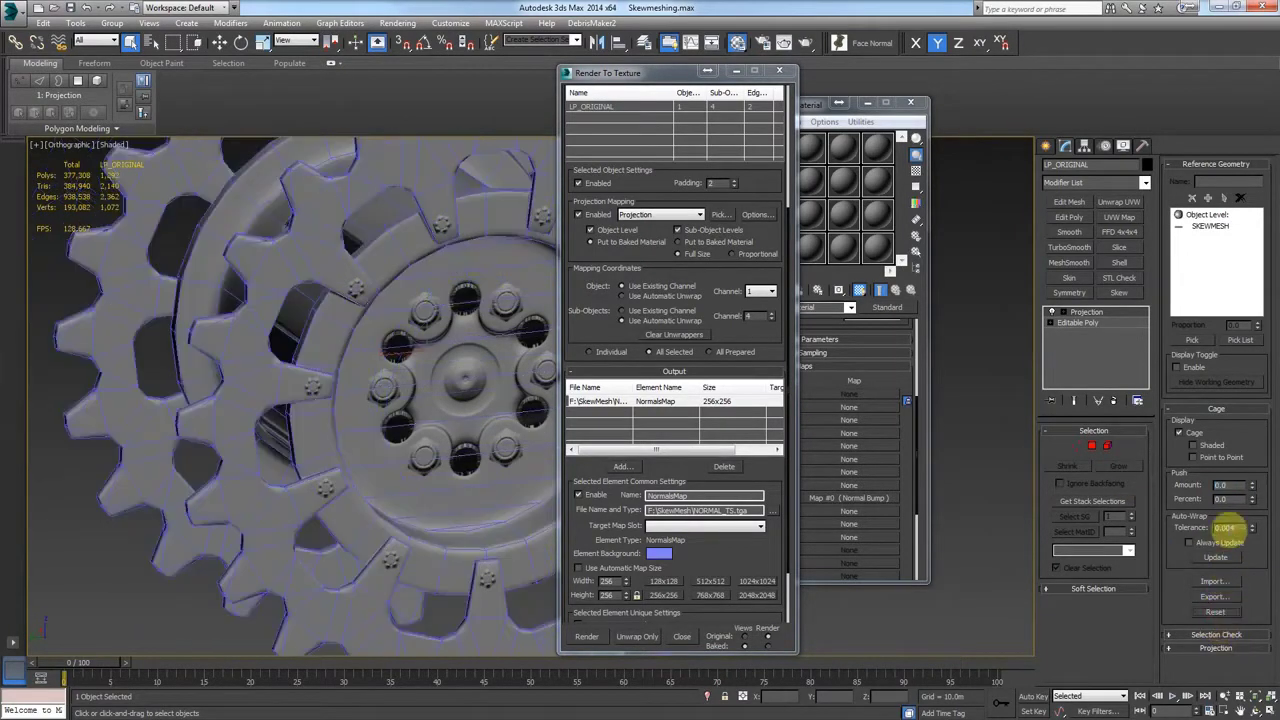
left_click(1220, 485)
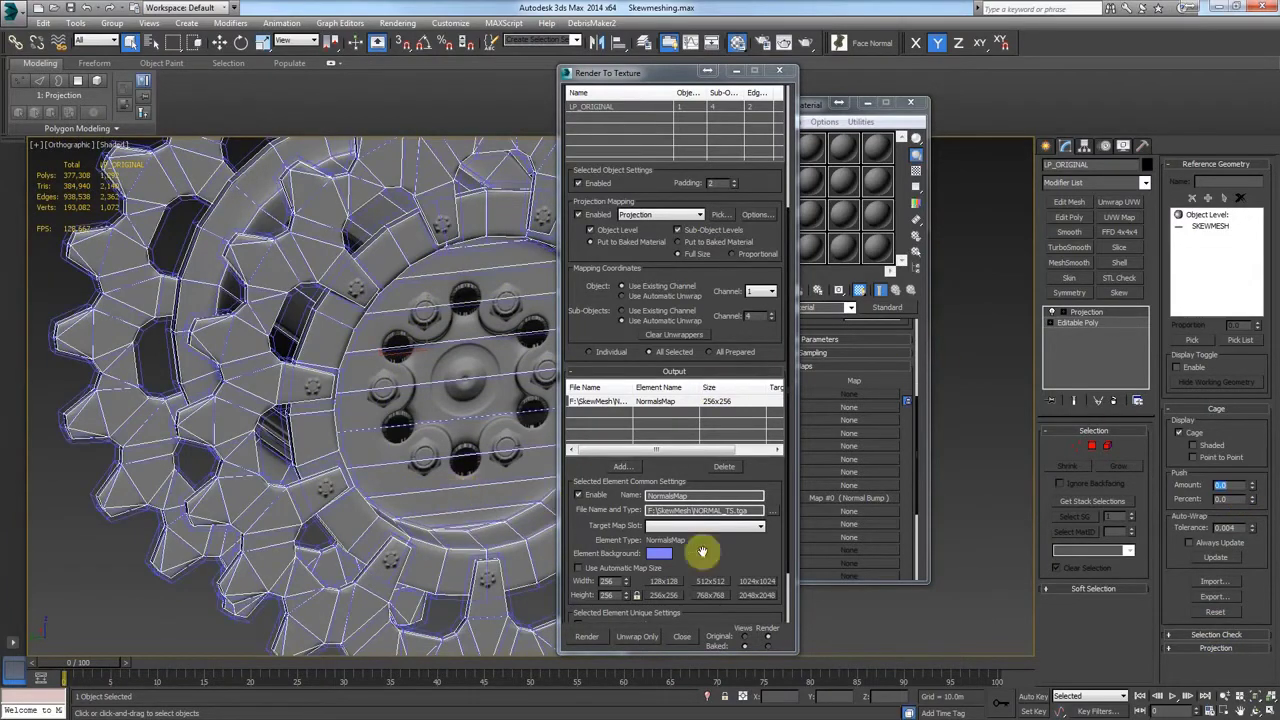
Set the NormalsMap output size to 2048x2048.
left_click_drag(729, 559, 723, 505)
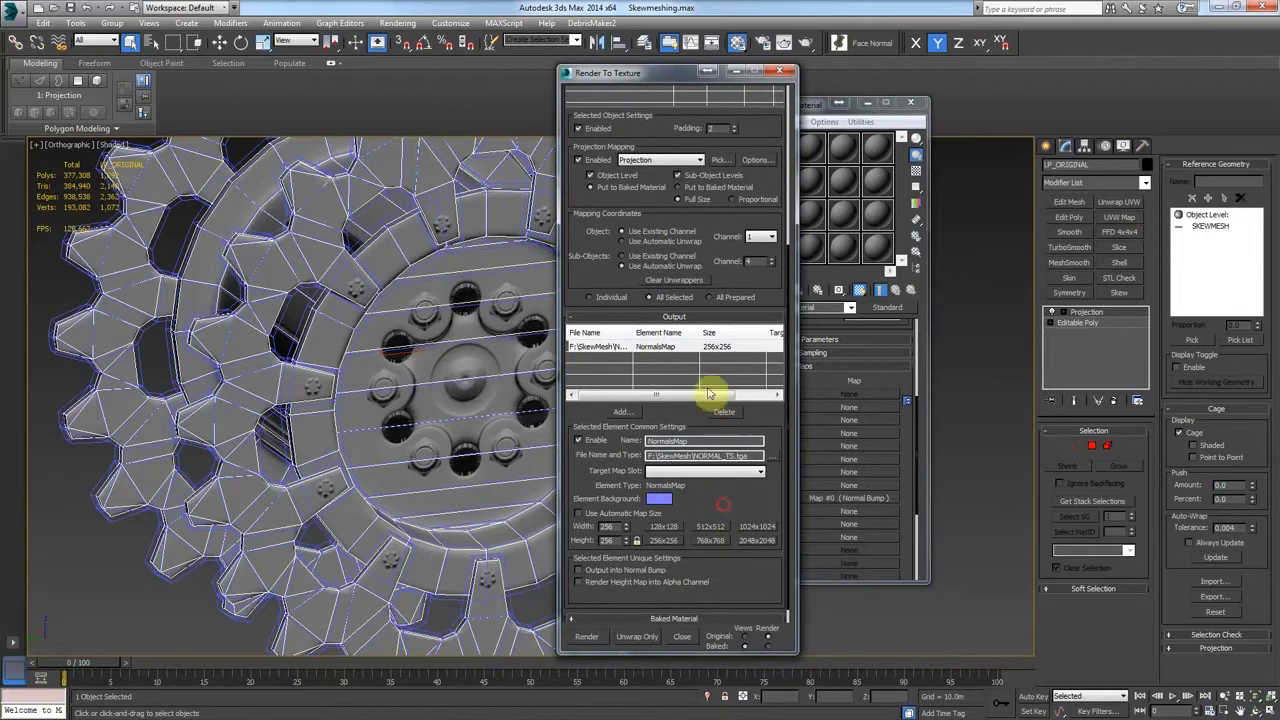
left_click(760, 545)
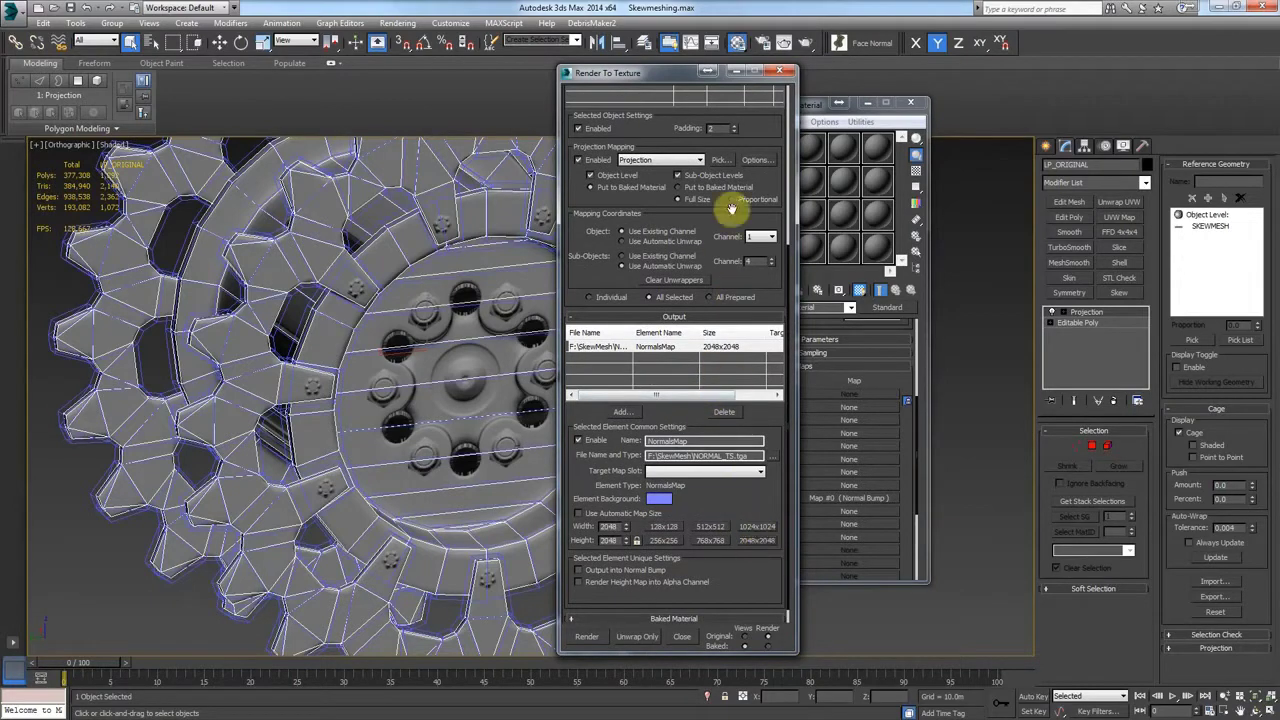
left_click_drag(751, 129, 751, 367)
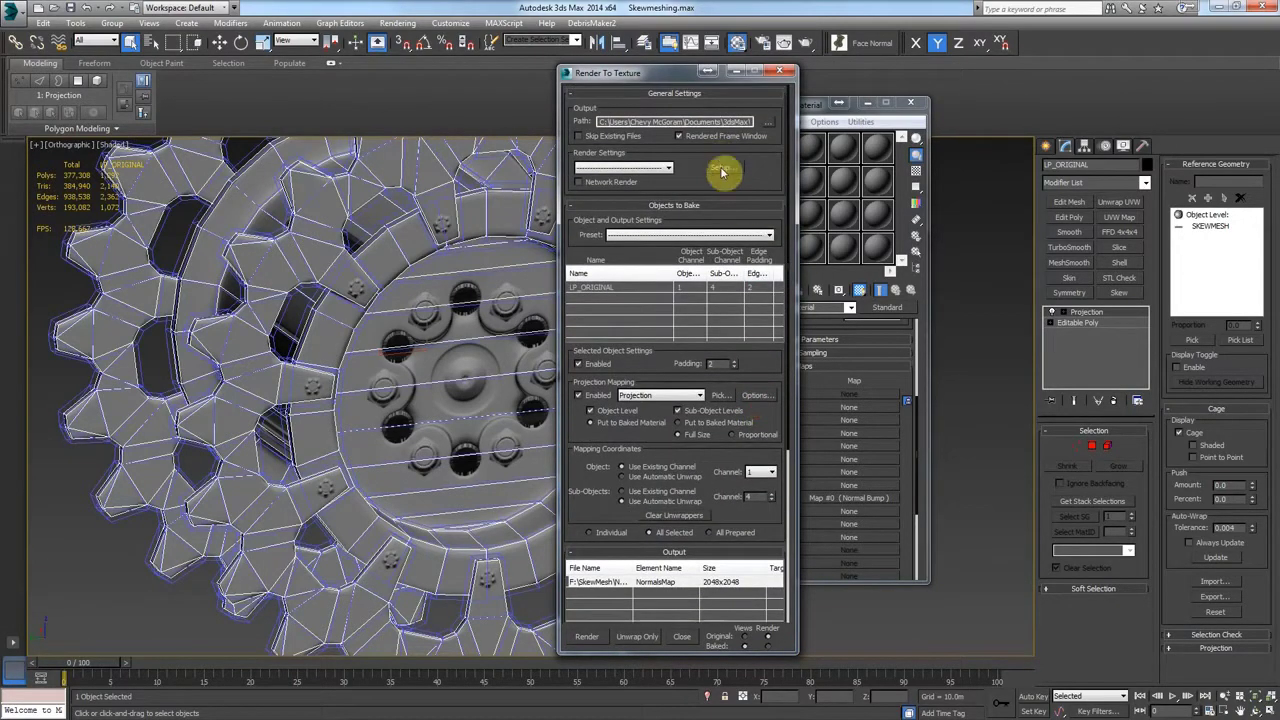
Keep Max 2.5 Star supersampling, turn on Filter Maps, and bake the normal map.
left_click(722, 170)
left_click(966, 134)
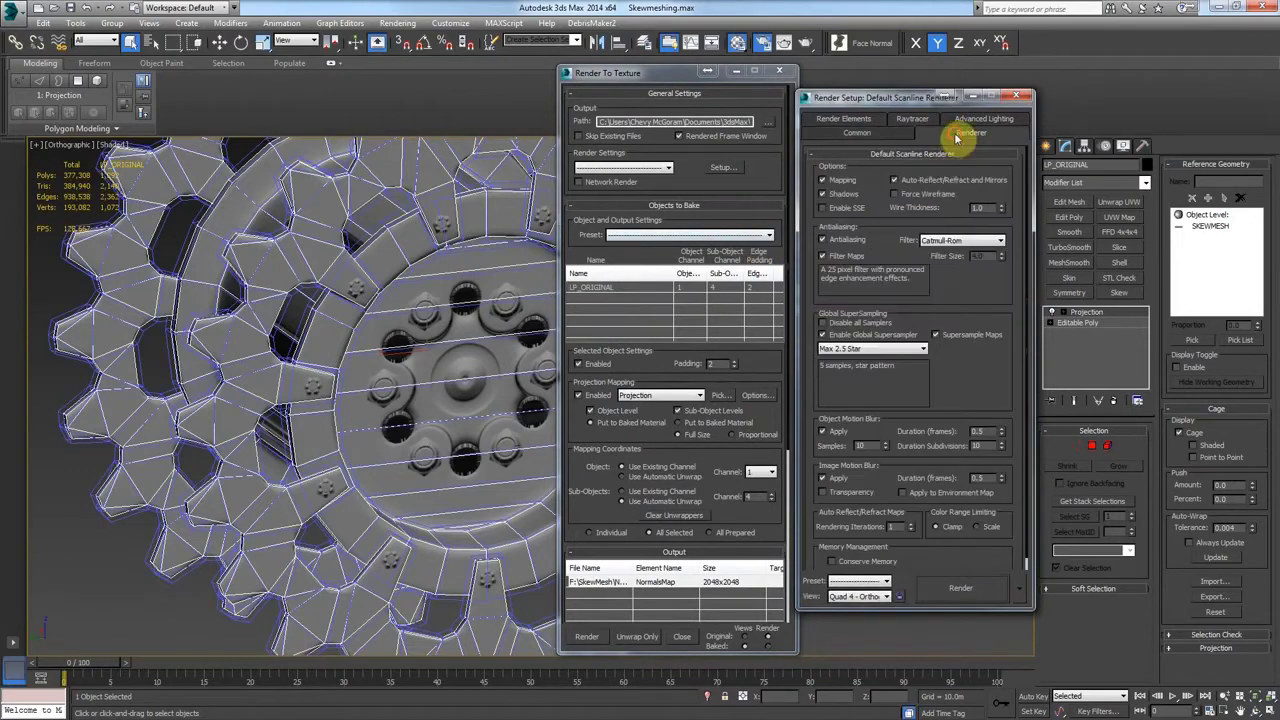
left_click(902, 349)
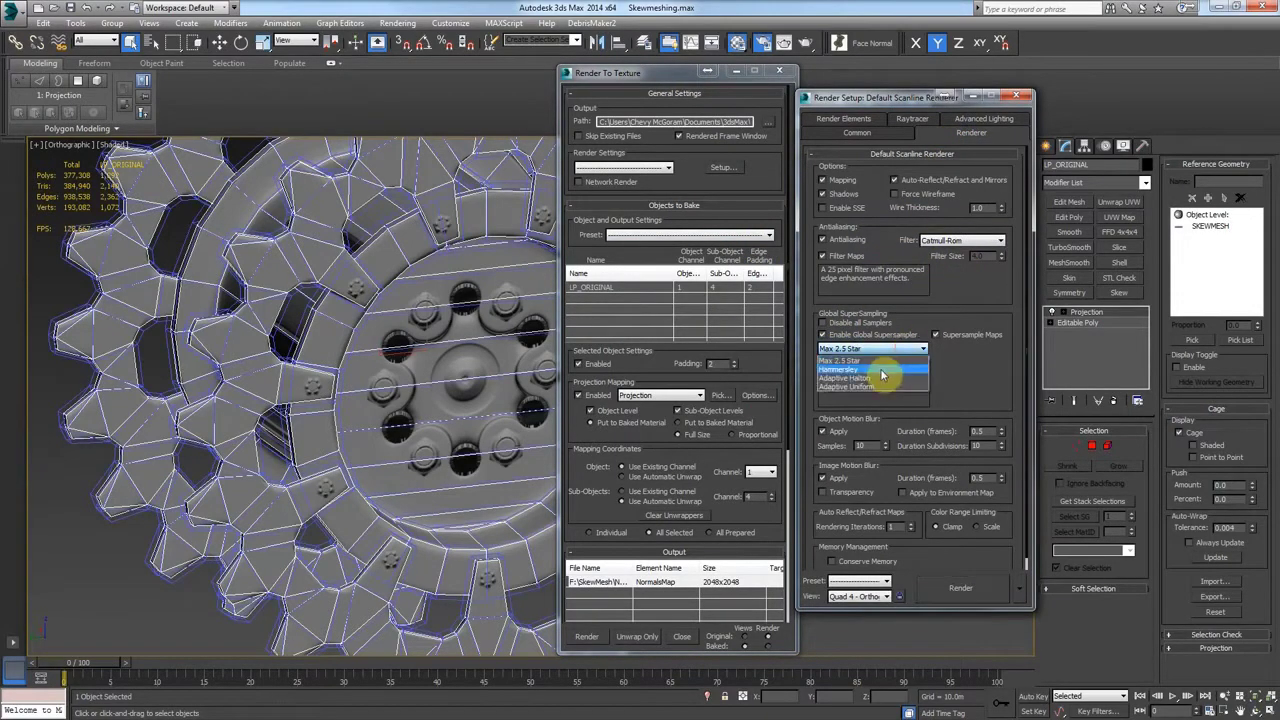
left_click(905, 361)
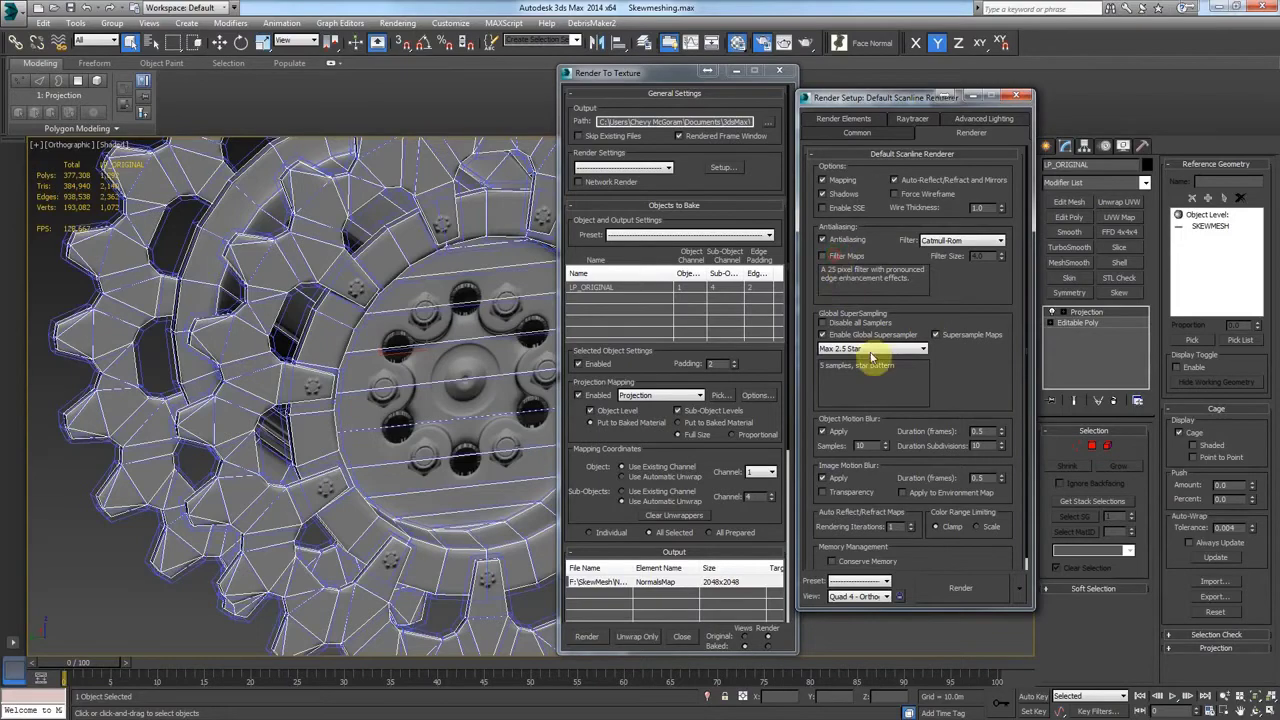
left_click(845, 257)
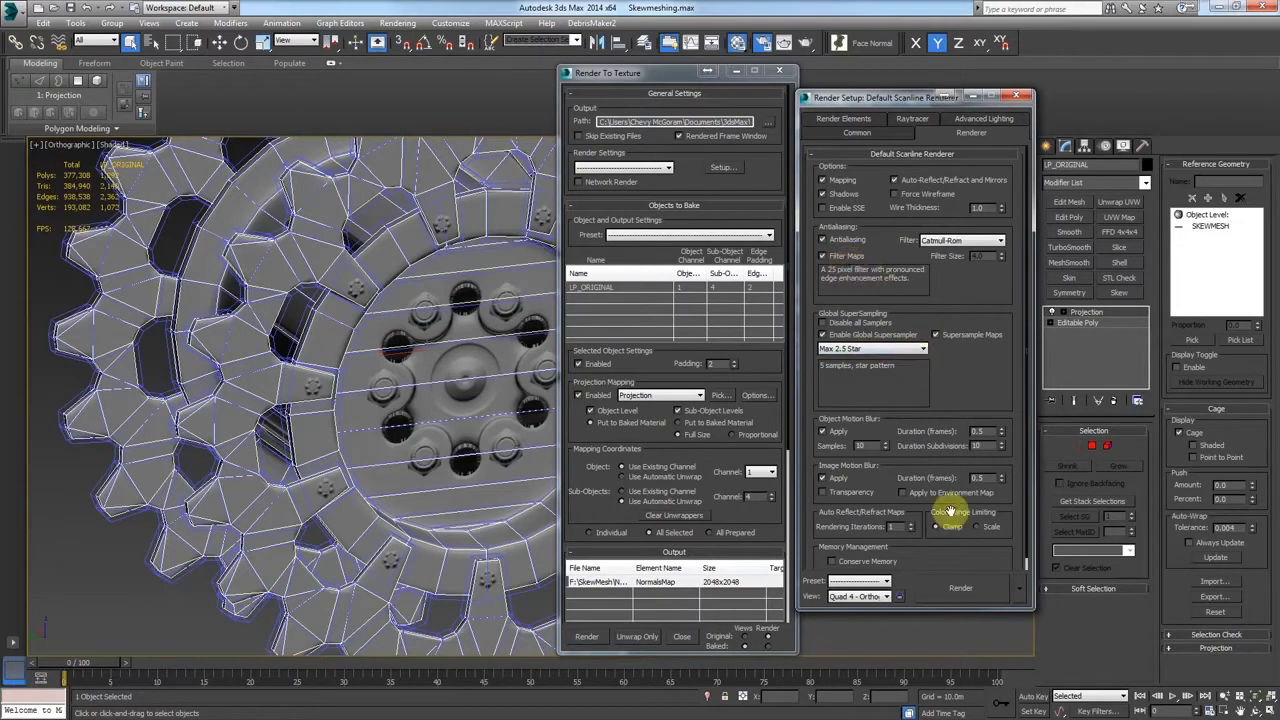
left_click(588, 641)
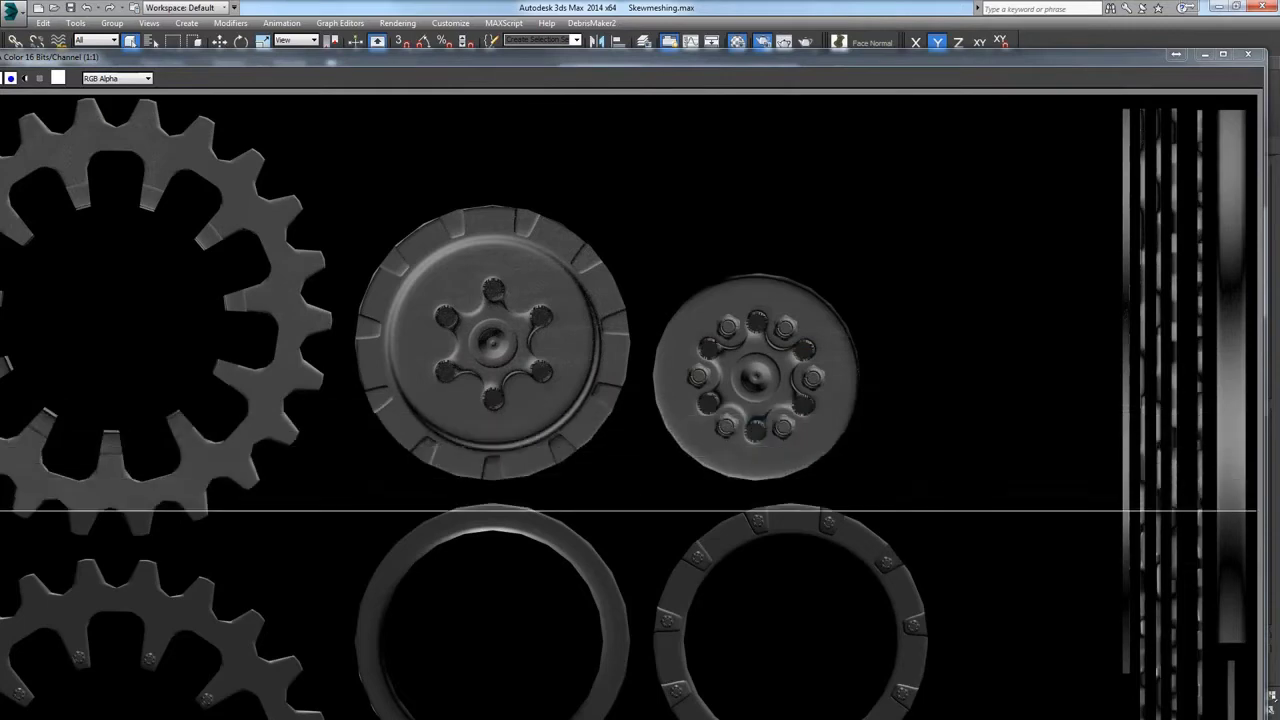
Close the result, dismiss the render-cancelled message, turn Filter Maps off and bake again.
left_click(1245, 57)
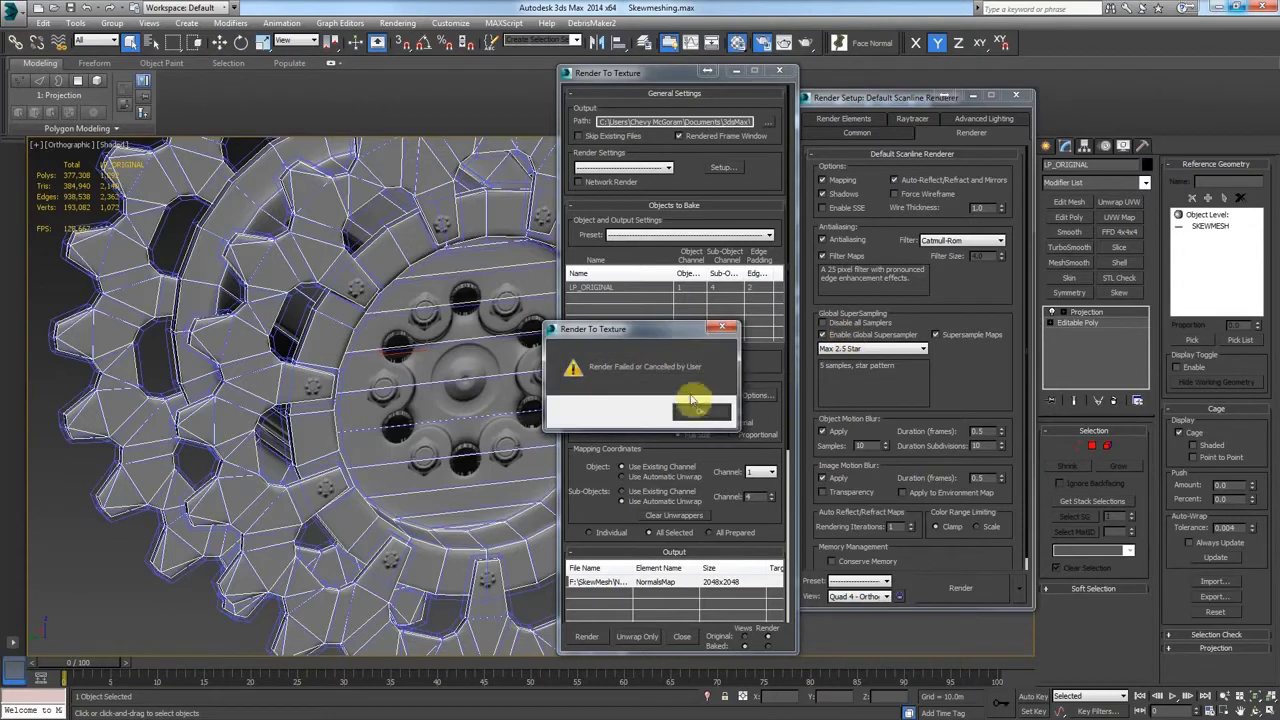
left_click(702, 413)
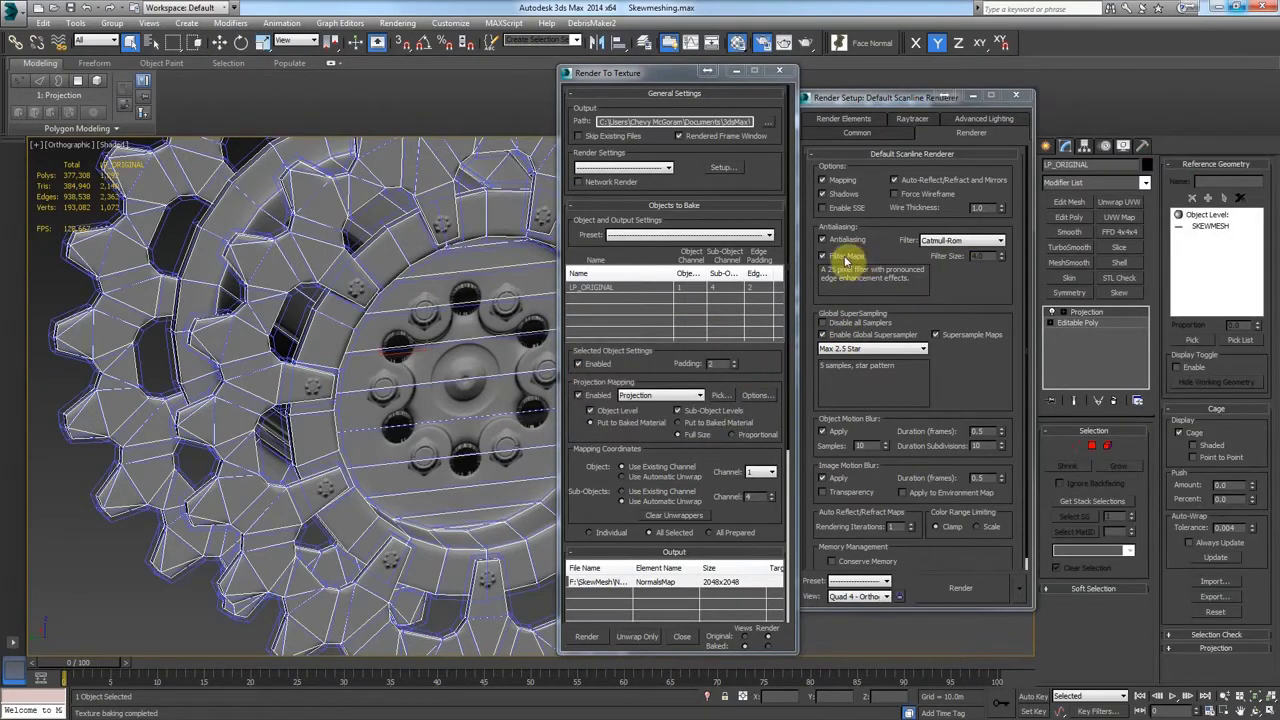
left_click(846, 257)
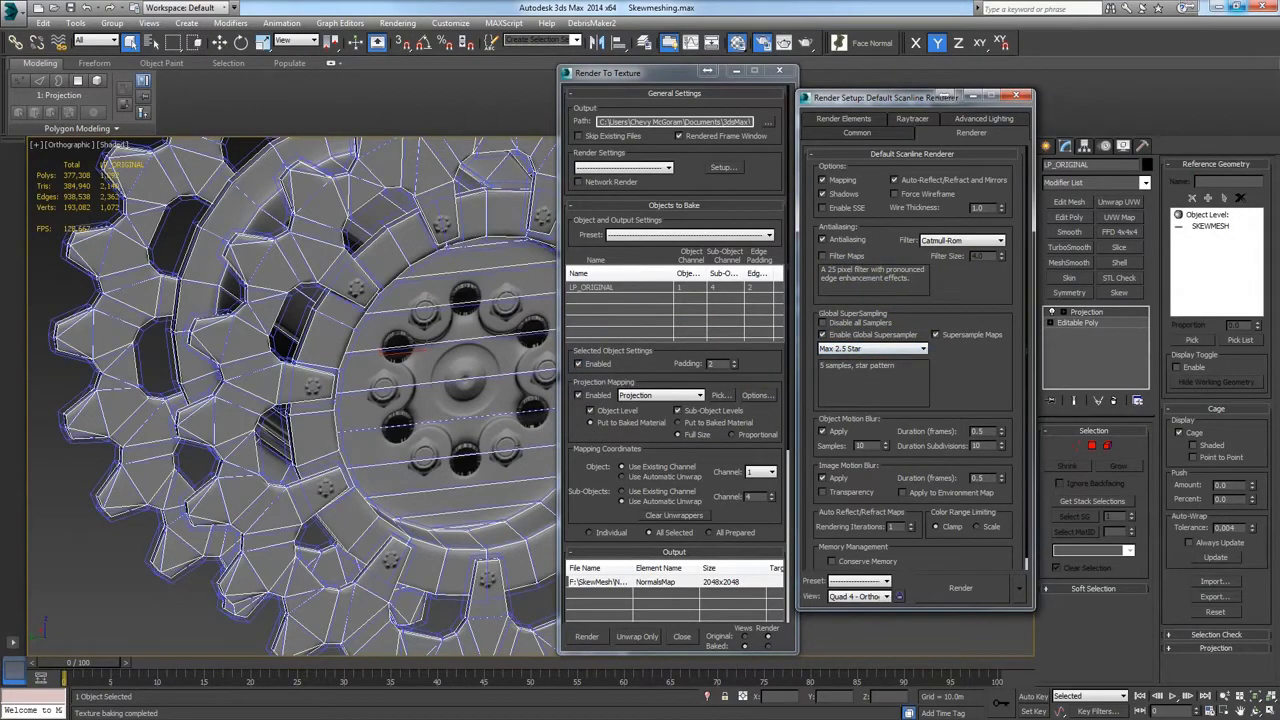
left_click(586, 642)
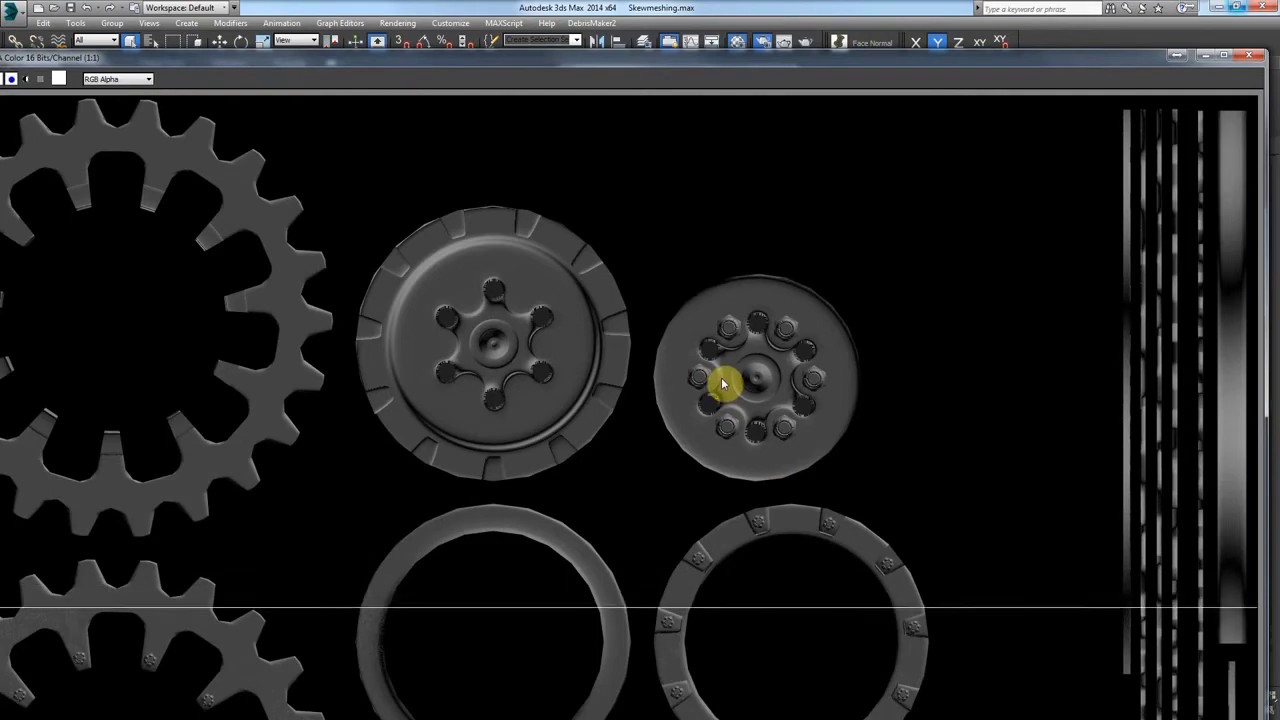
Zoom and pan the baked normal map to check the second wheel's bolts, then close it.
scroll(701, 387, "up", 1)
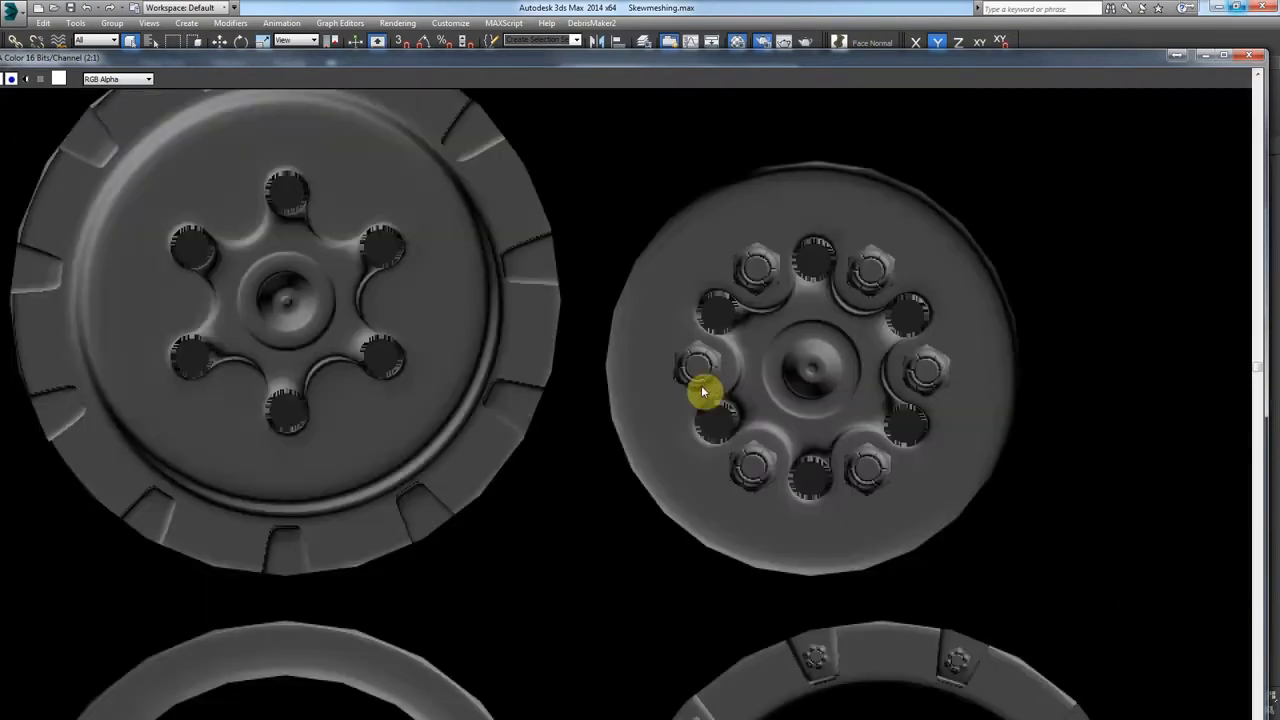
scroll(732, 395, "up", 1)
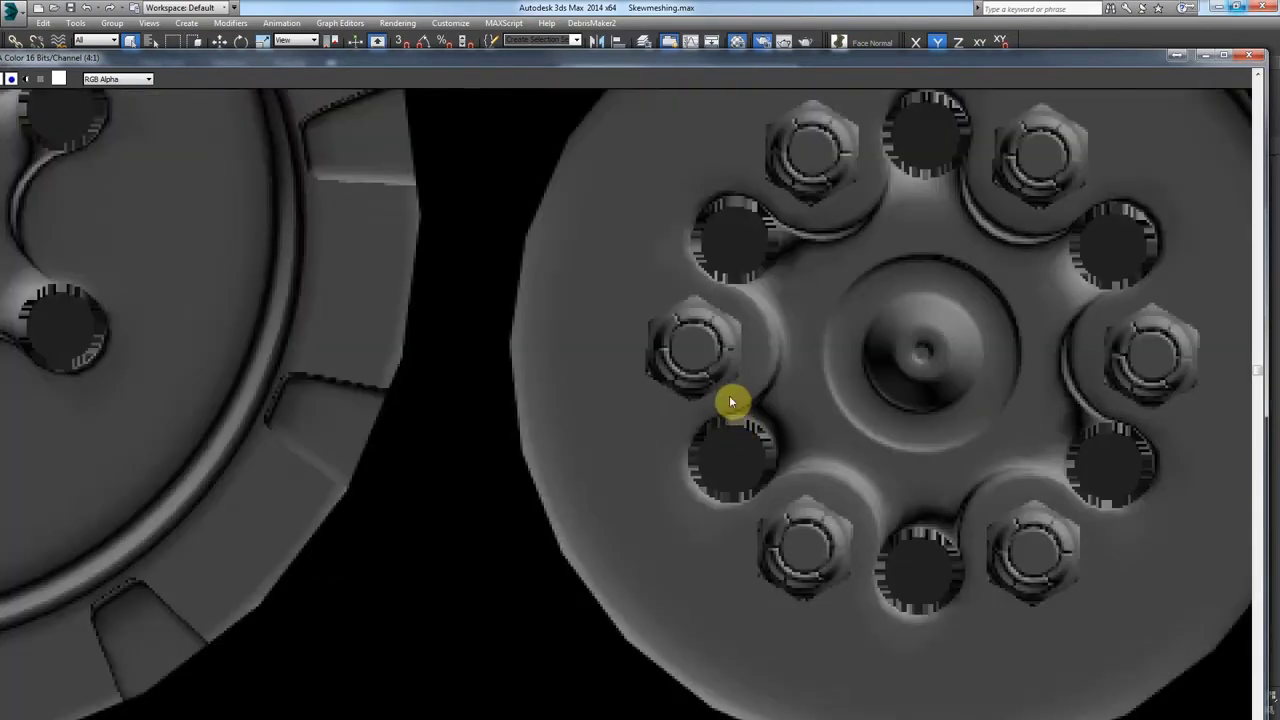
scroll(732, 401, "down", 1)
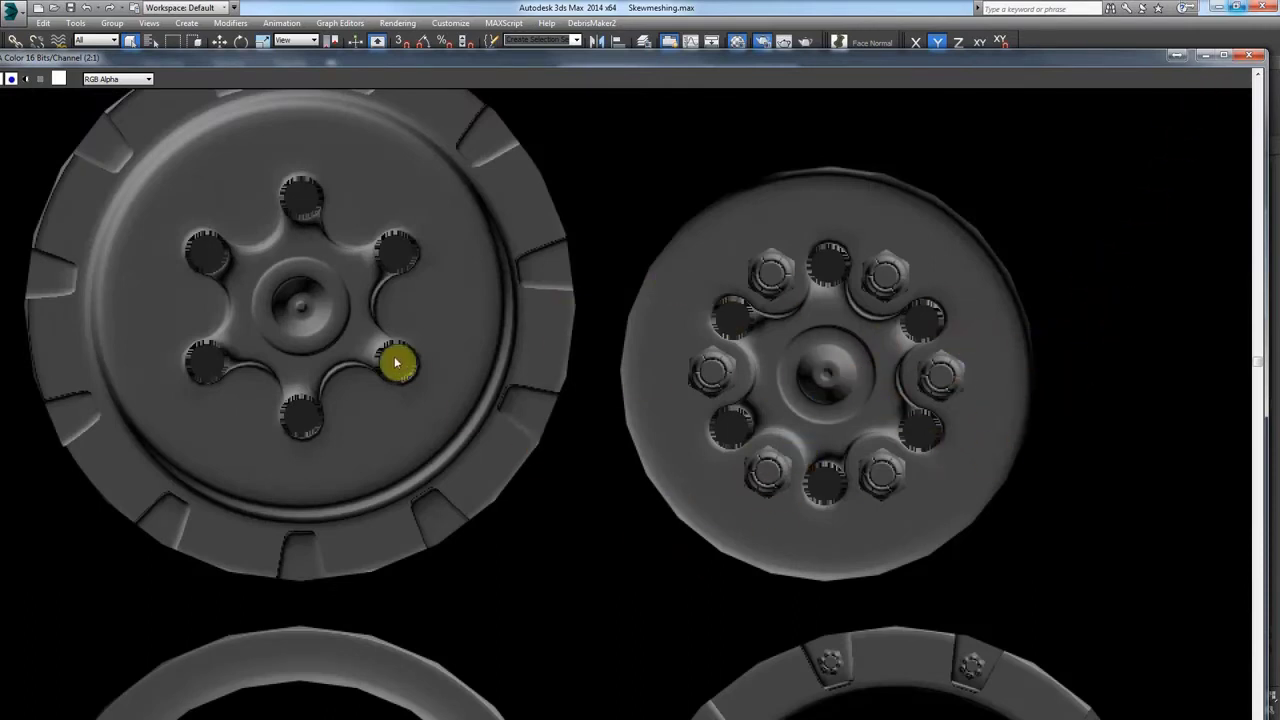
scroll(396, 362, "up", 4)
scroll(843, 429, "down", 3)
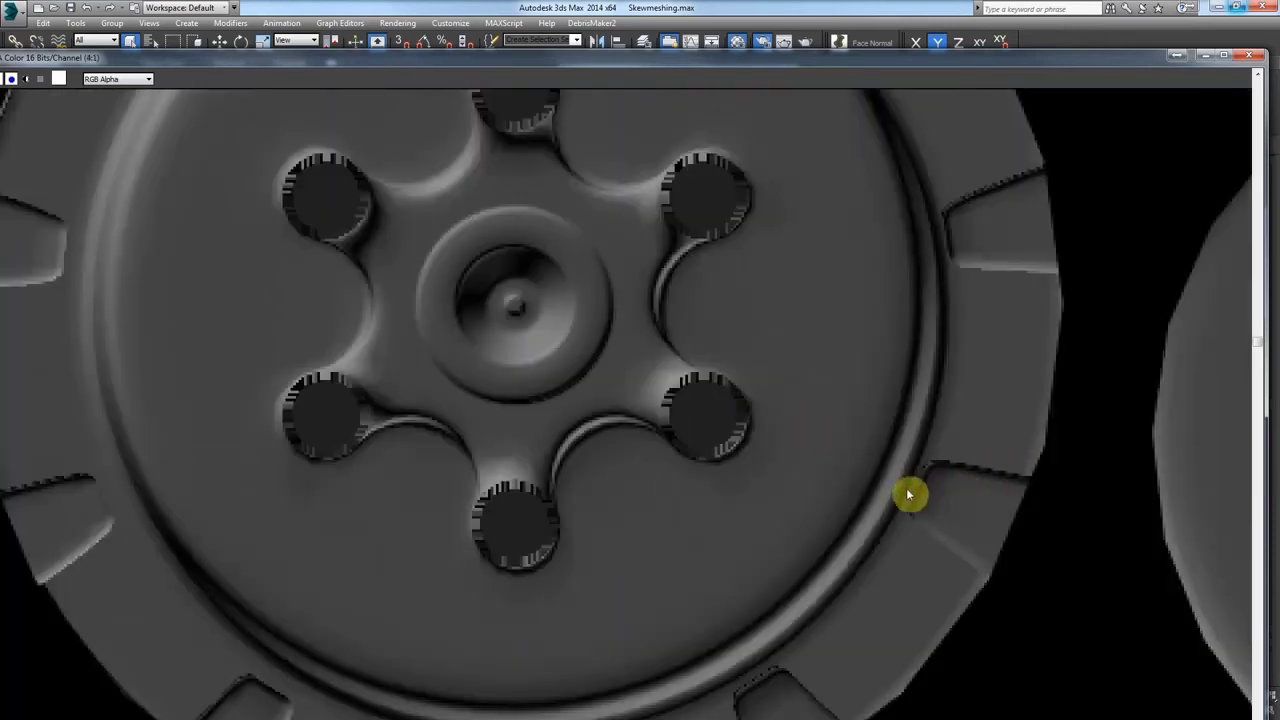
middle_click_drag(897, 348, 429, 383)
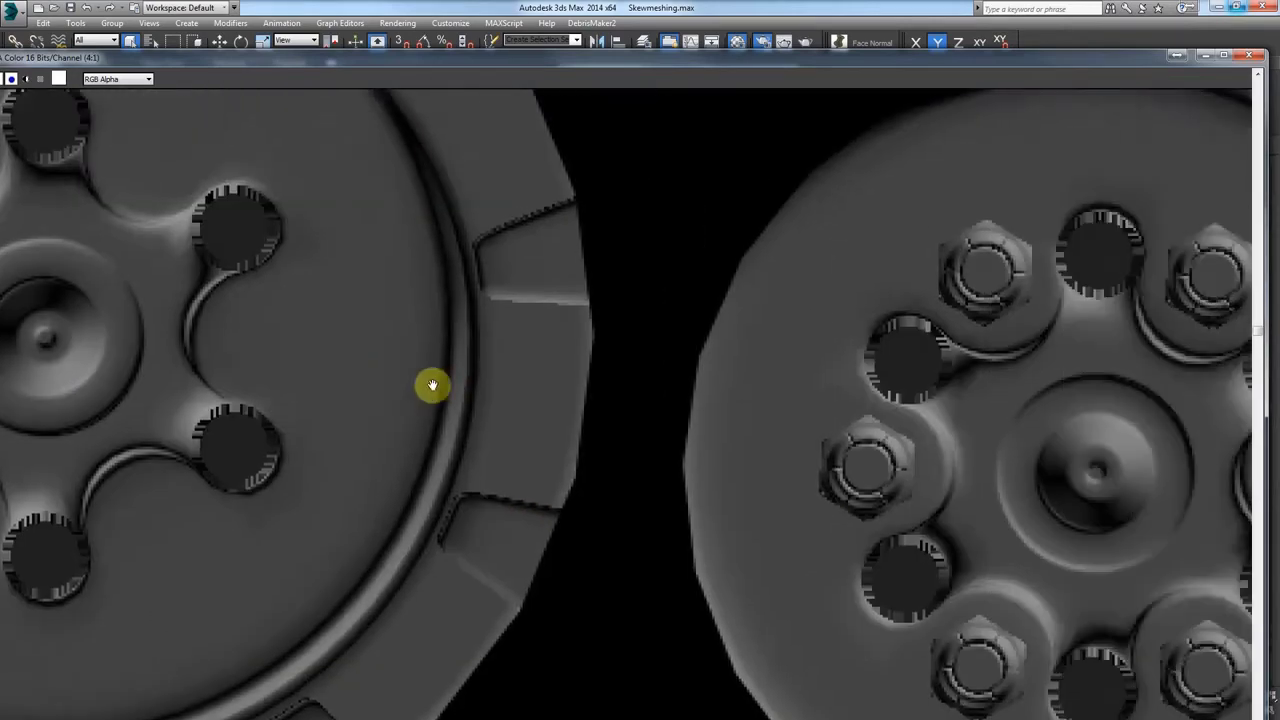
middle_click_drag(659, 383, 531, 389)
middle_click_drag(1020, 255, 823, 266)
scroll(838, 278, "down", 1)
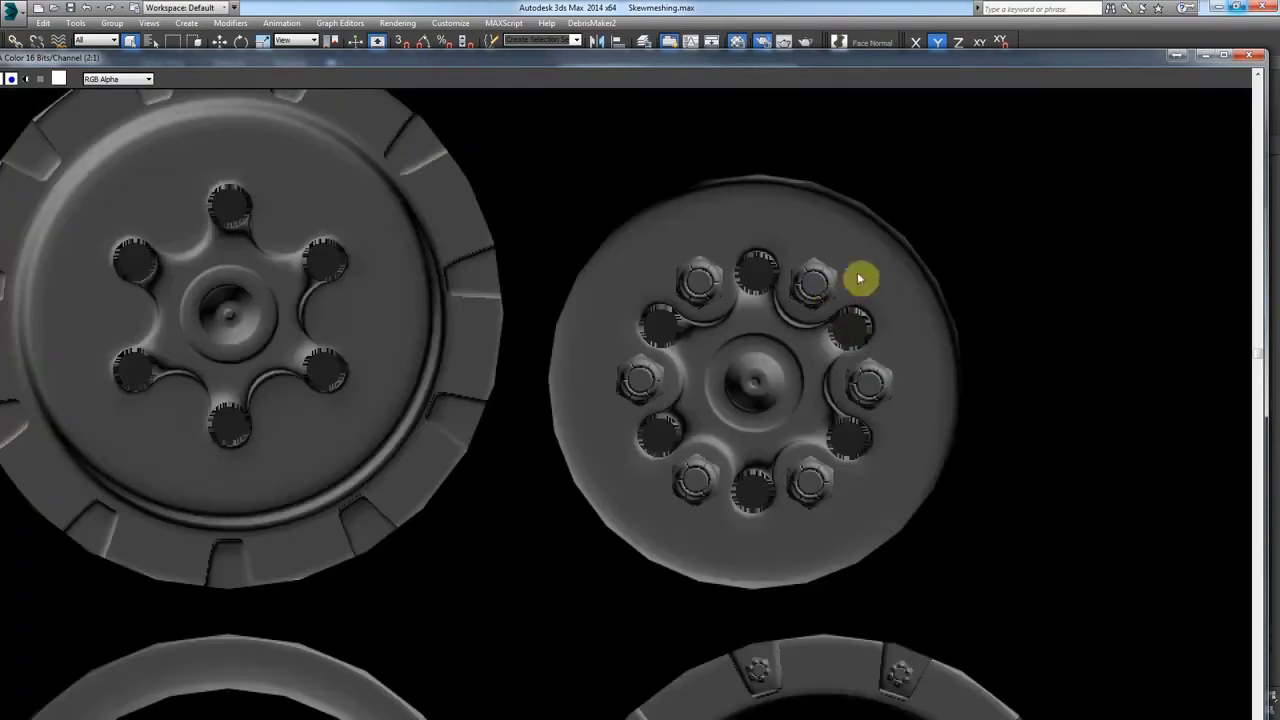
left_click(1255, 60)
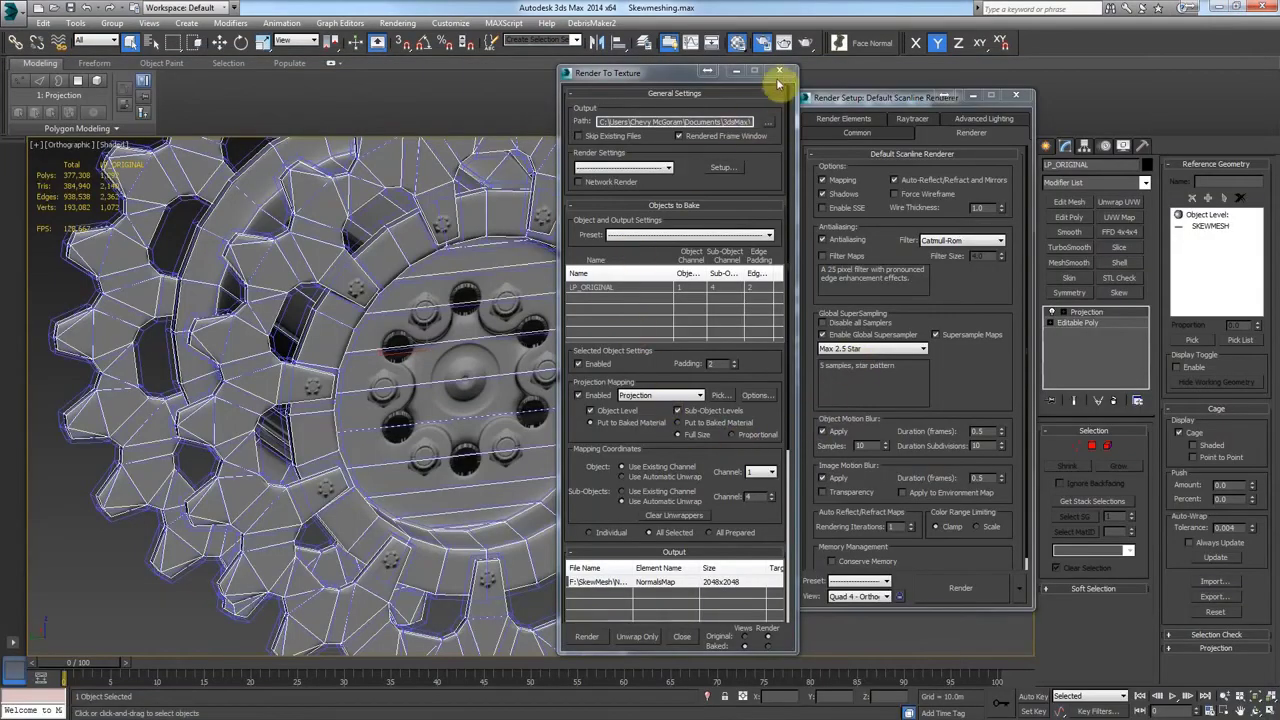
Close Render To Texture, unhide all objects, and convert the wheel to Editable Poly.
left_click(777, 77)
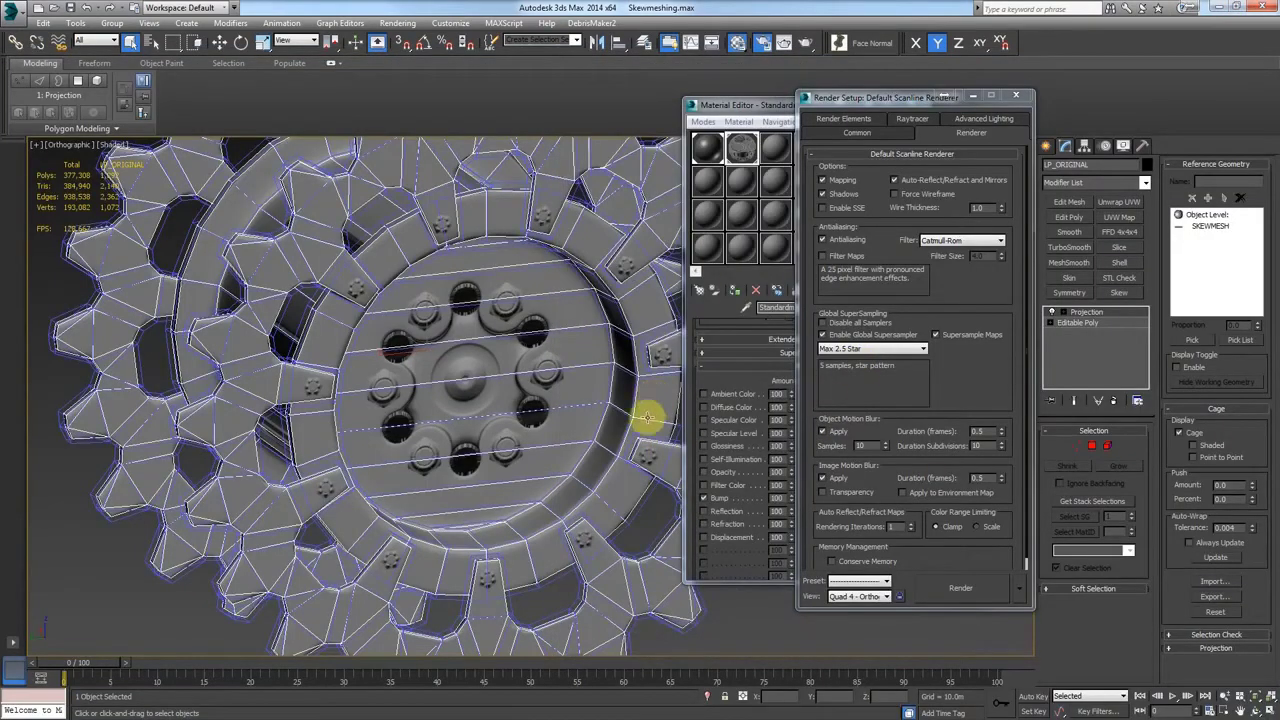
right_click(544, 420)
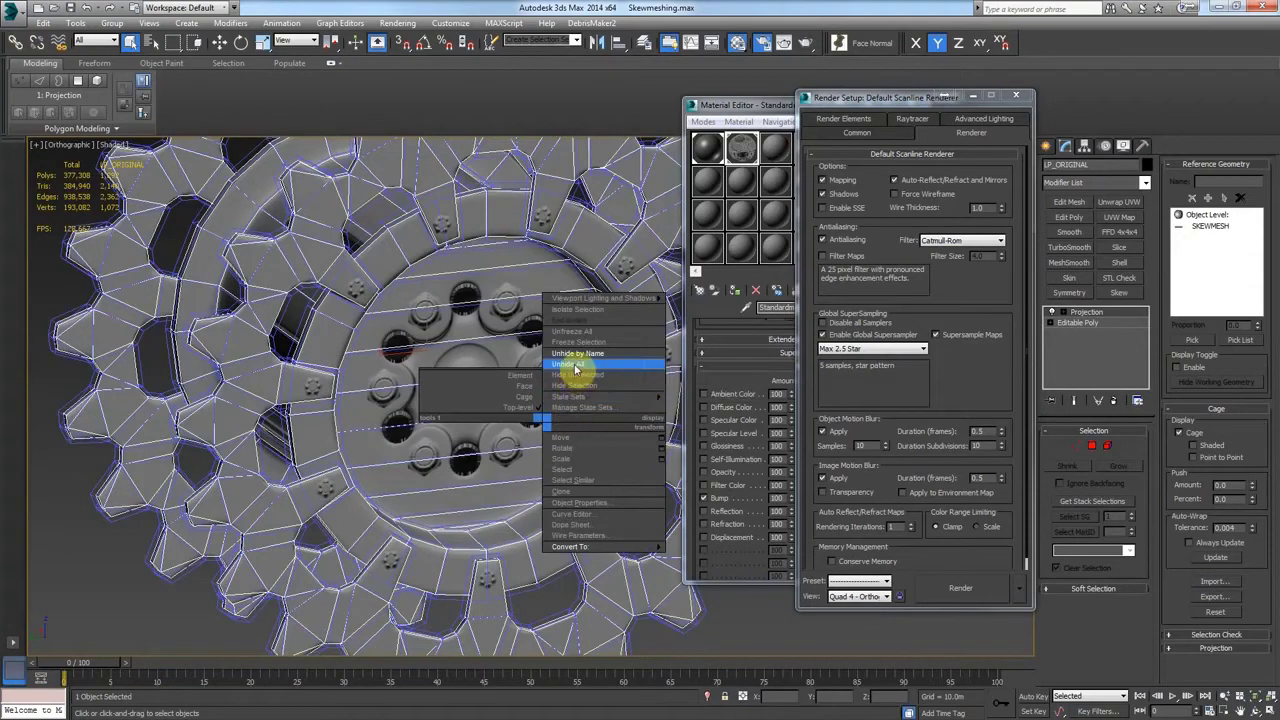
left_click(575, 367)
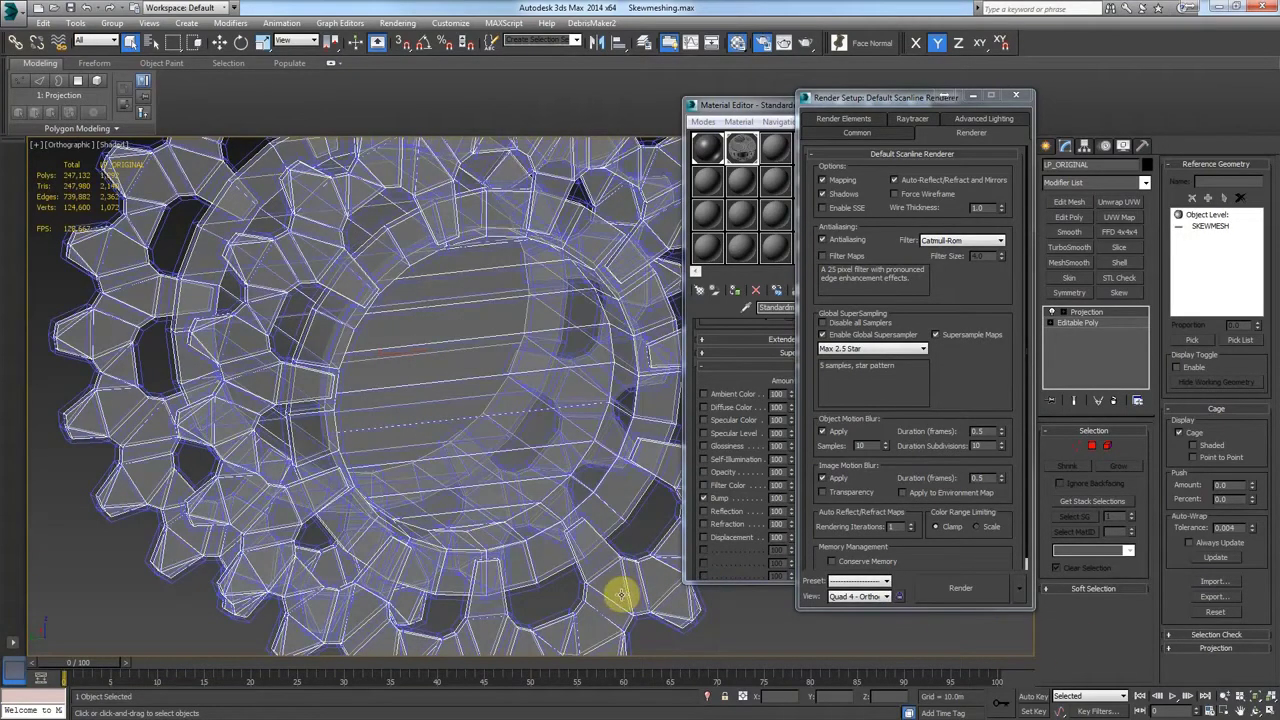
right_click(563, 613)
mouse_move(560, 687)
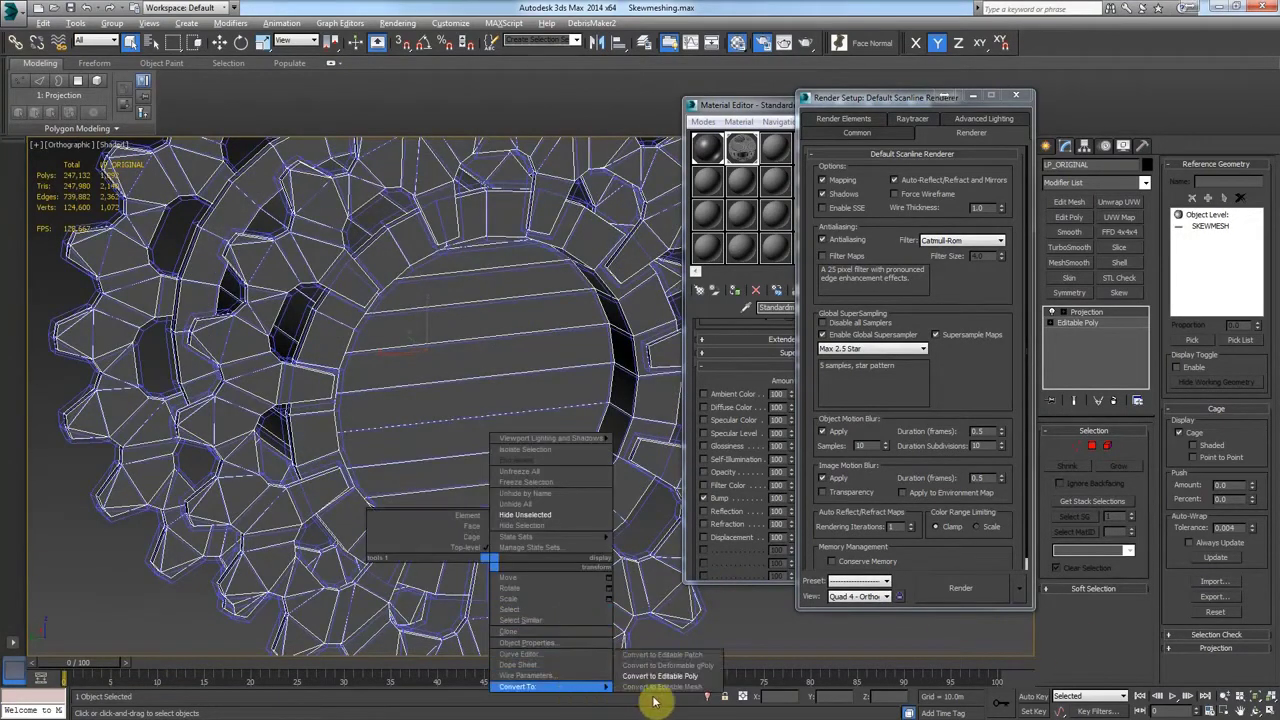
left_click(660, 676)
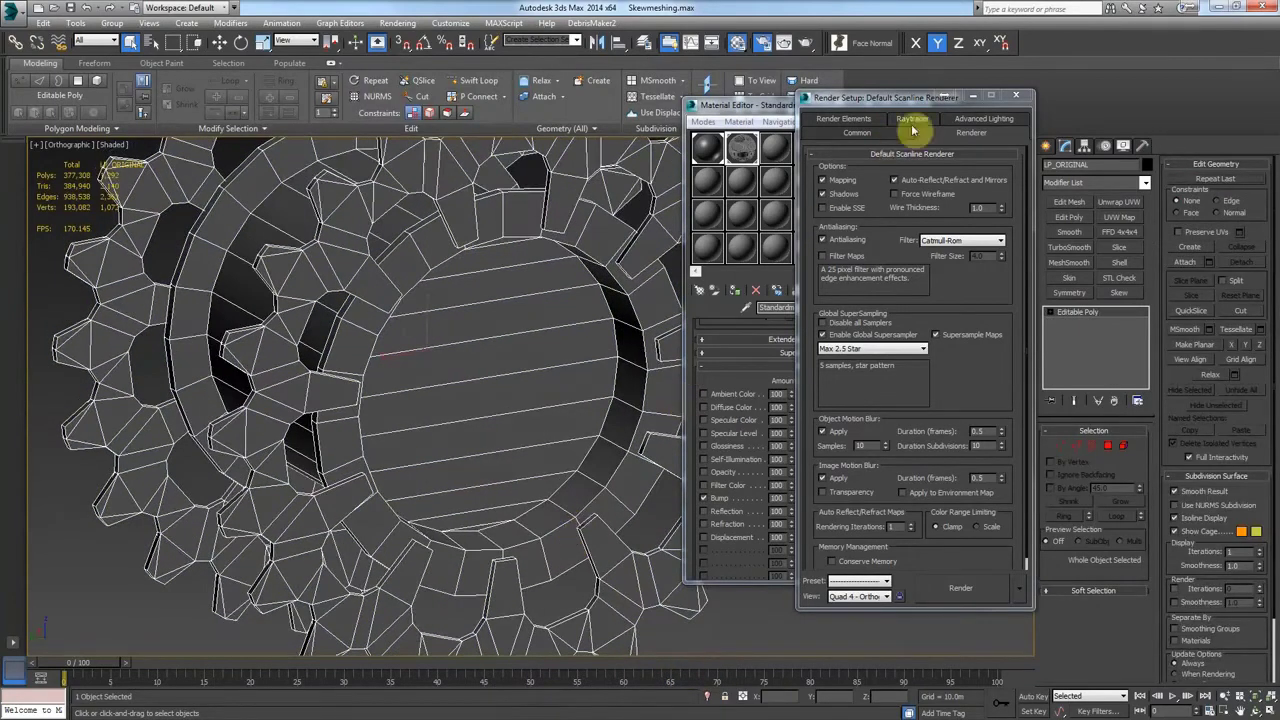
Enable the Bump channel of 04 - Default with a Normal Bump map.
left_click(1016, 96)
left_click(810, 152)
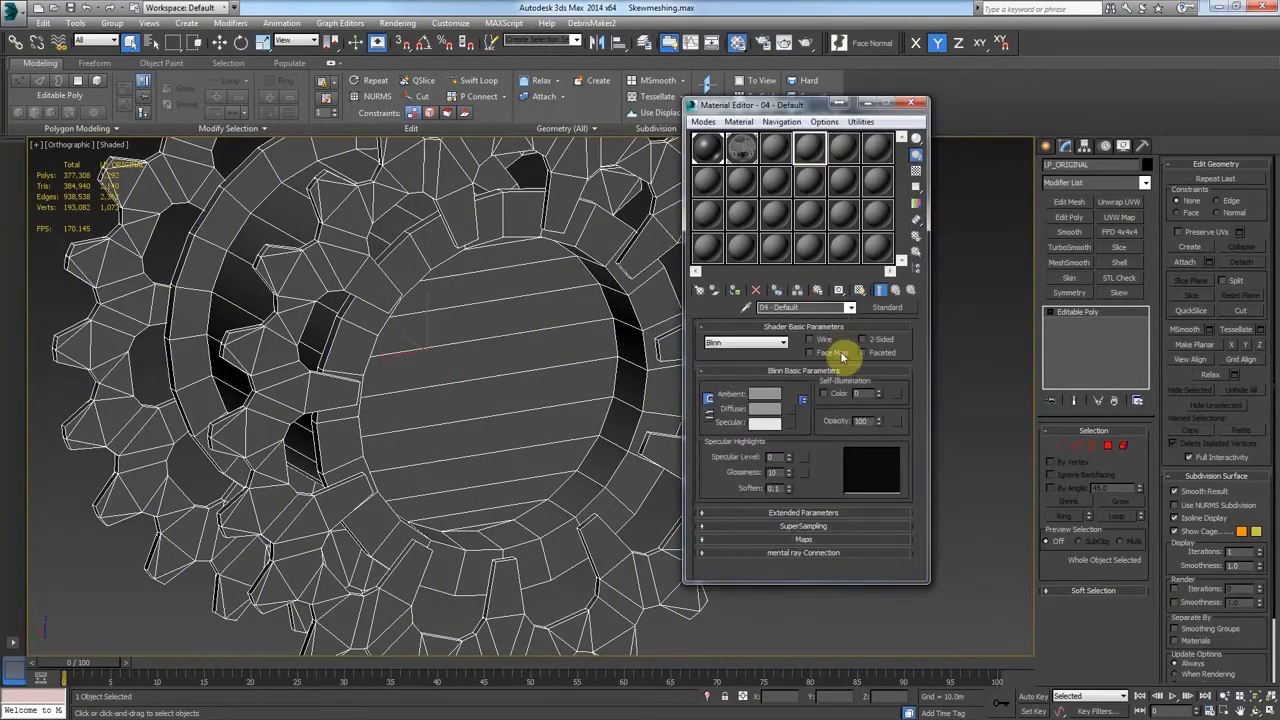
left_click(808, 540)
left_click(724, 457)
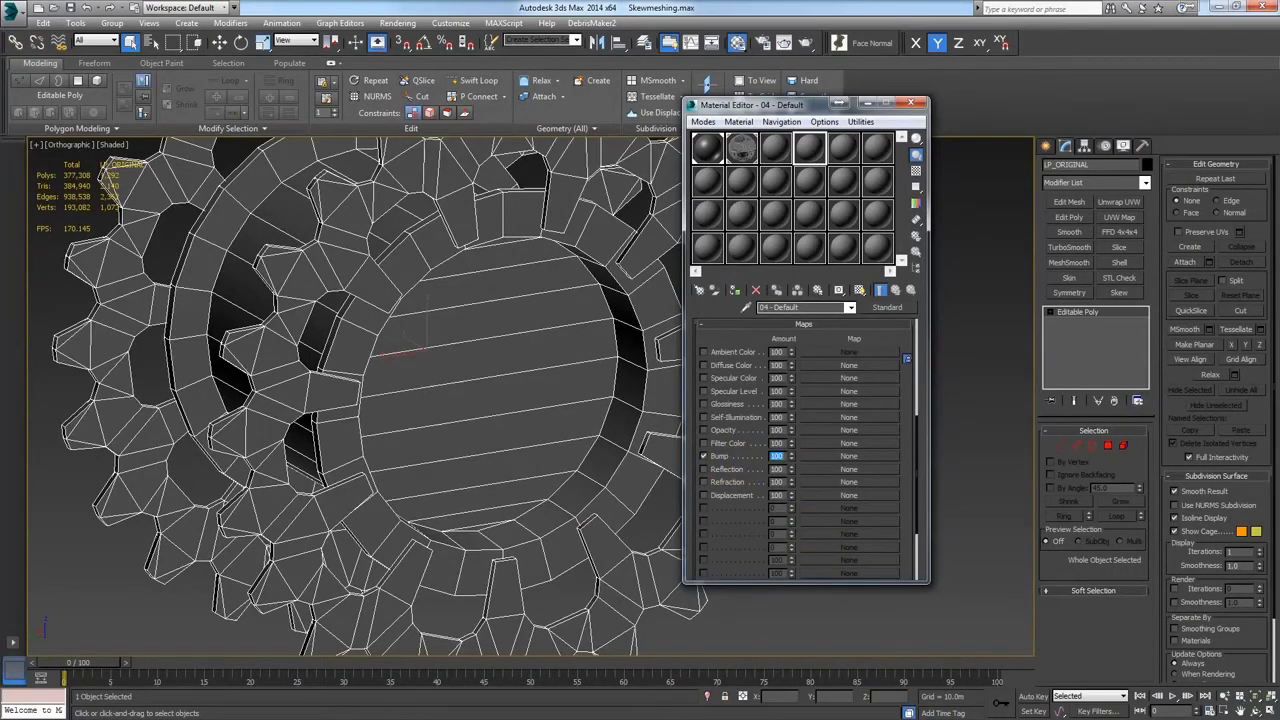
left_click(850, 456)
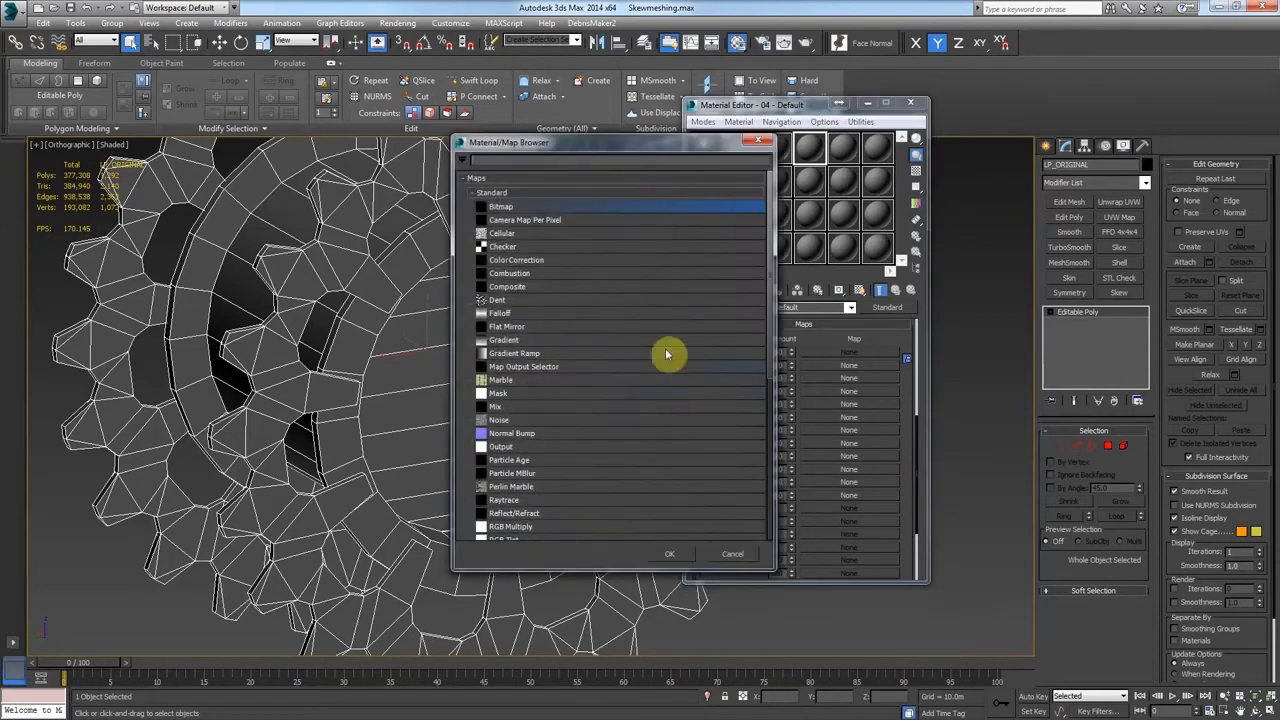
double_click(527, 437)
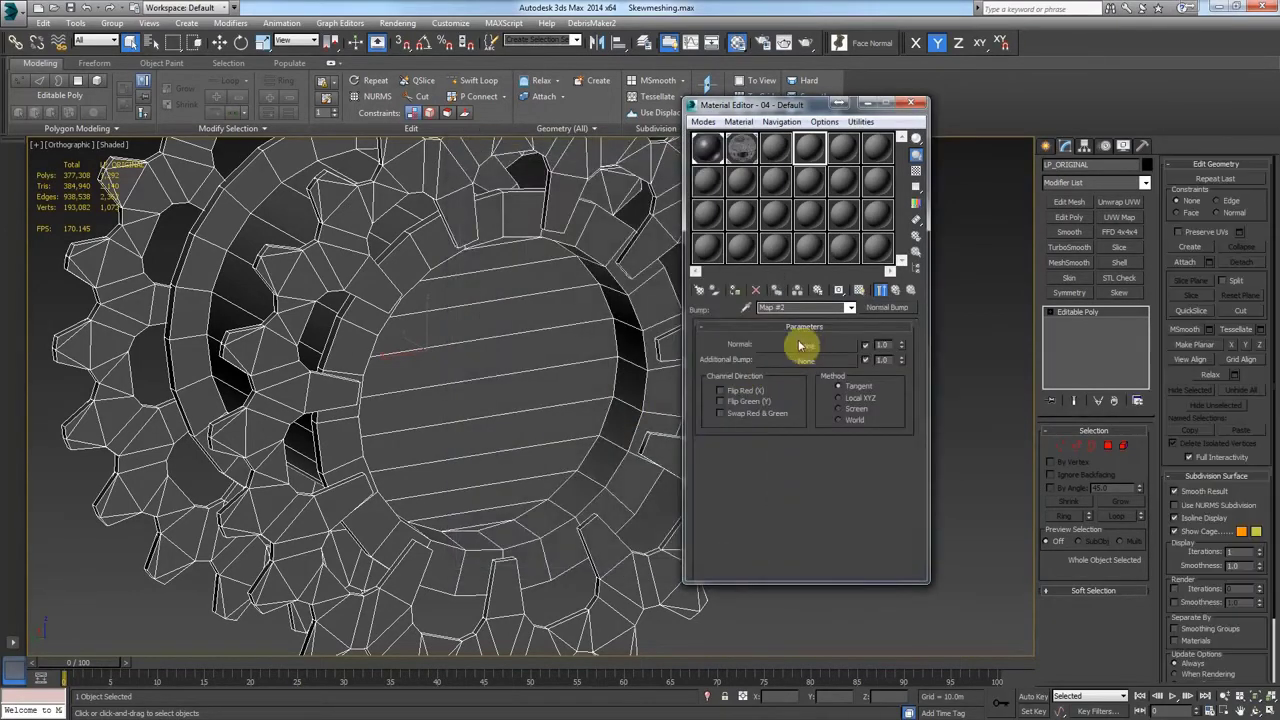
Load NORMAL_TS.tga as the Normal Bump bitmap and assign the material to the wheel.
left_click(803, 345)
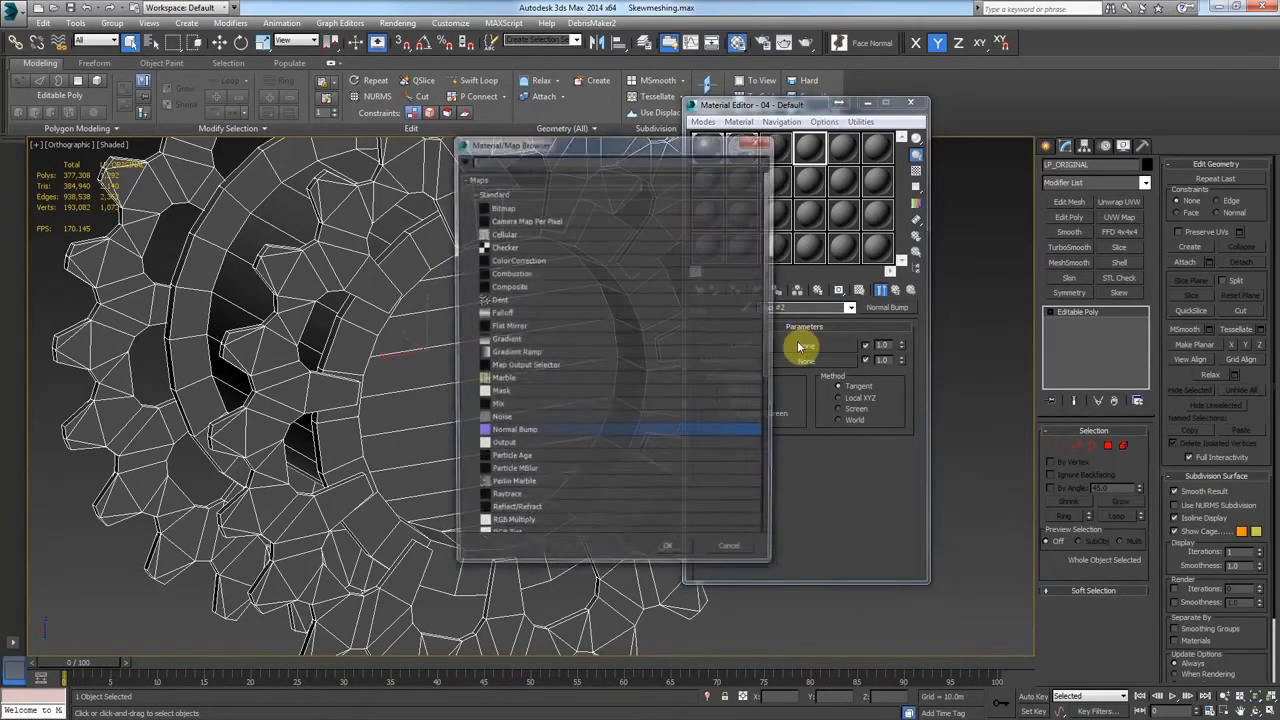
double_click(509, 208)
double_click(214, 149)
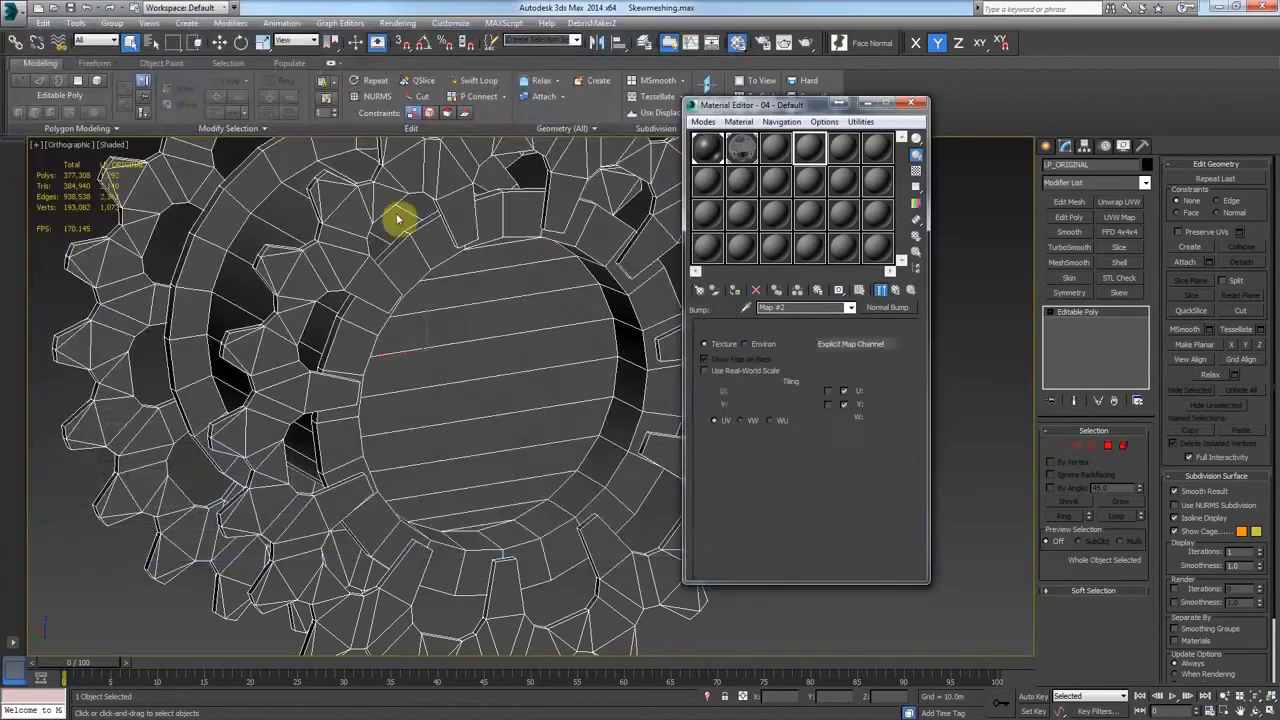
left_click(736, 293)
Return to the material's top level and enable Show Shaded Material in the viewport.
left_click(898, 292)
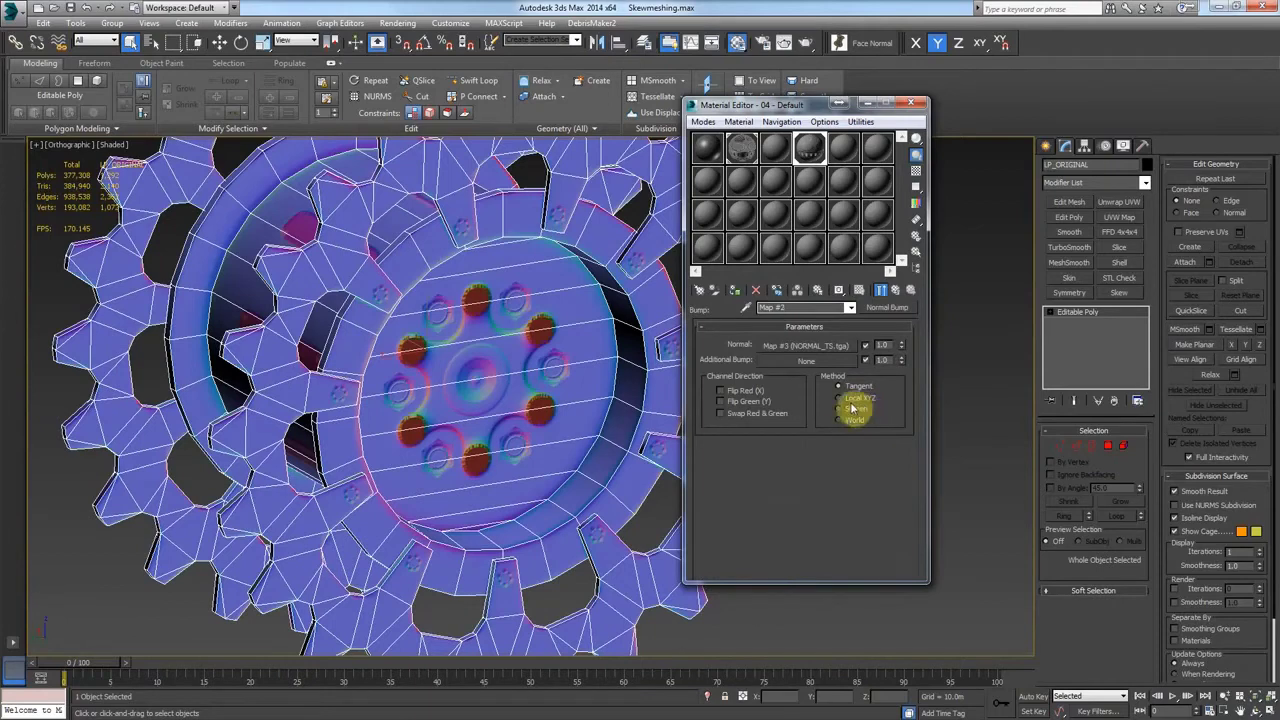
left_click(897, 290)
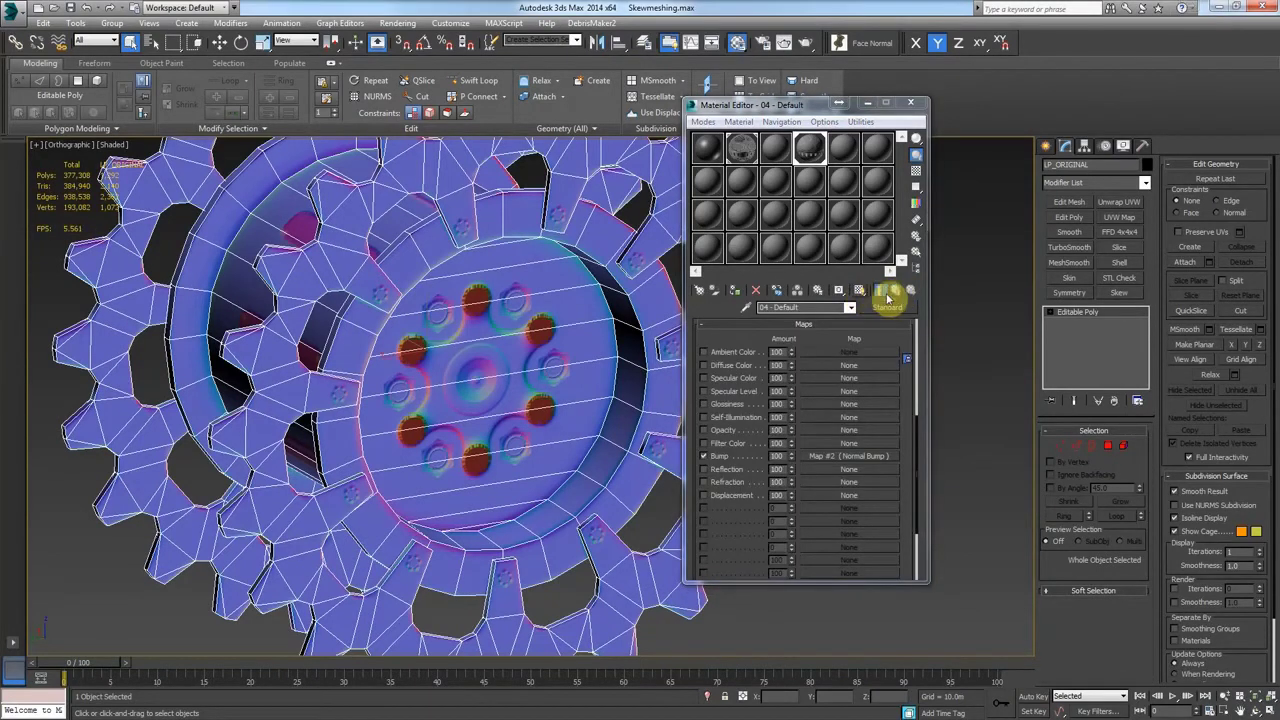
left_click(886, 296)
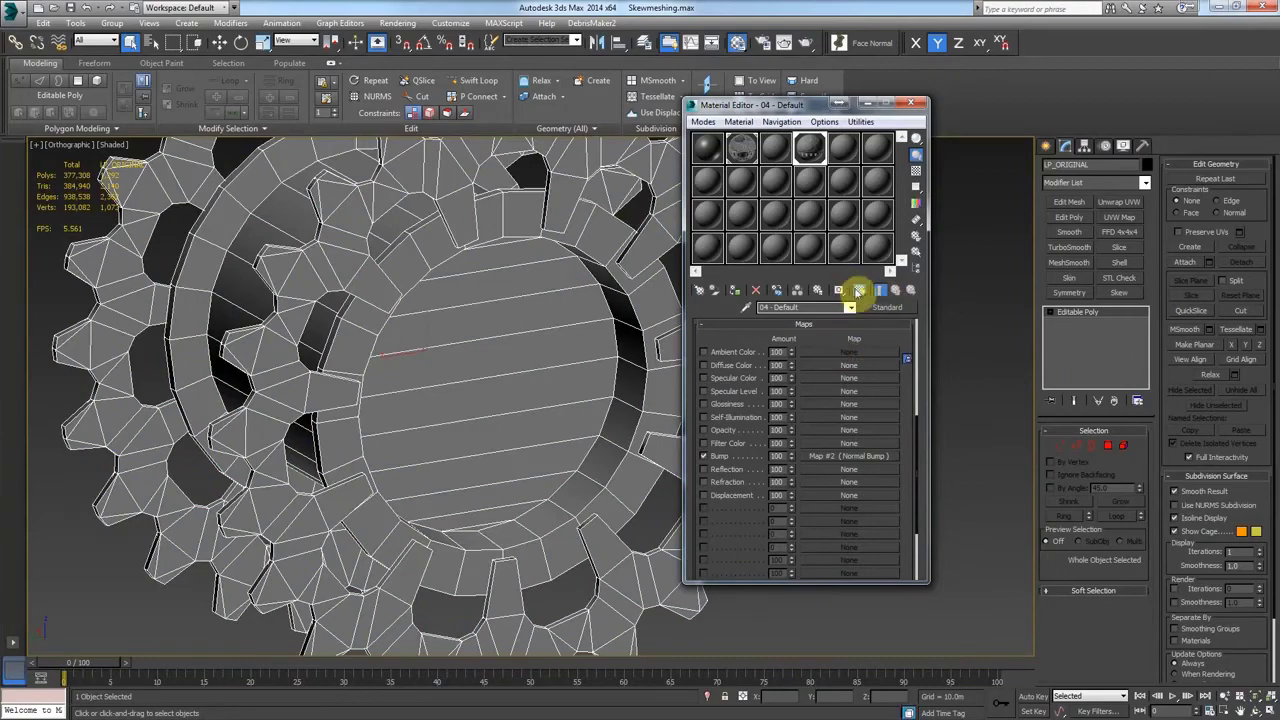
left_click(858, 290)
left_click(994, 309)
scroll(623, 443, "up", 2)
scroll(543, 471, "up", 1)
scroll(551, 515, "up", 3)
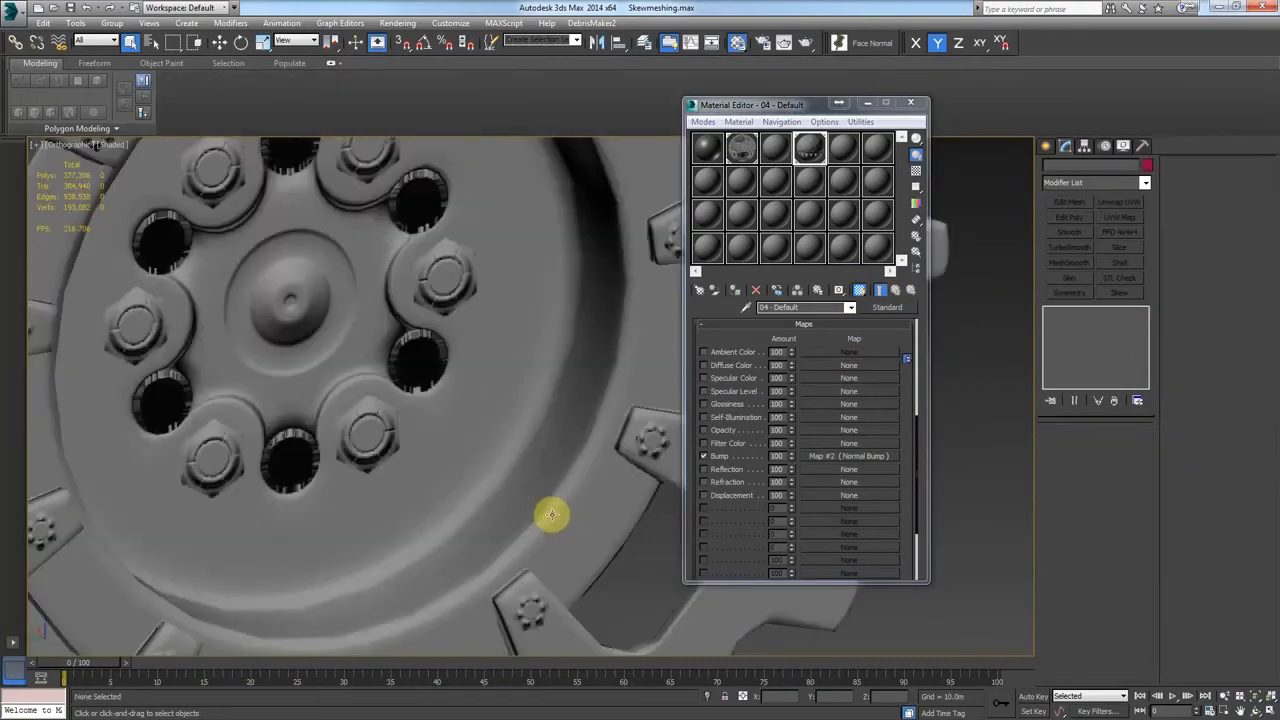
Reselect the low-poly wheel and zoom in to frame the normal-mapped bolt tab.
left_click(614, 485)
scroll(594, 520, "up", 2)
scroll(551, 526, "up", 3)
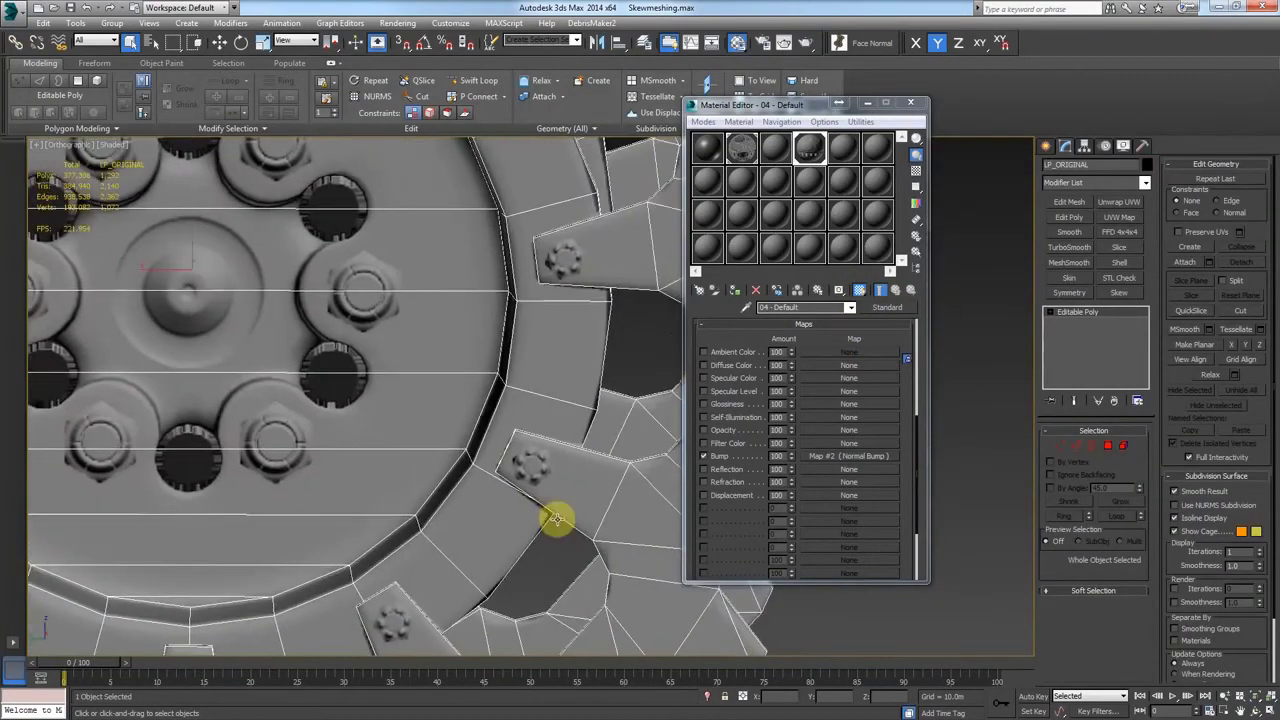
scroll(586, 309, "up", 2)
scroll(474, 517, "down", 1)
scroll(557, 309, "down", 1)
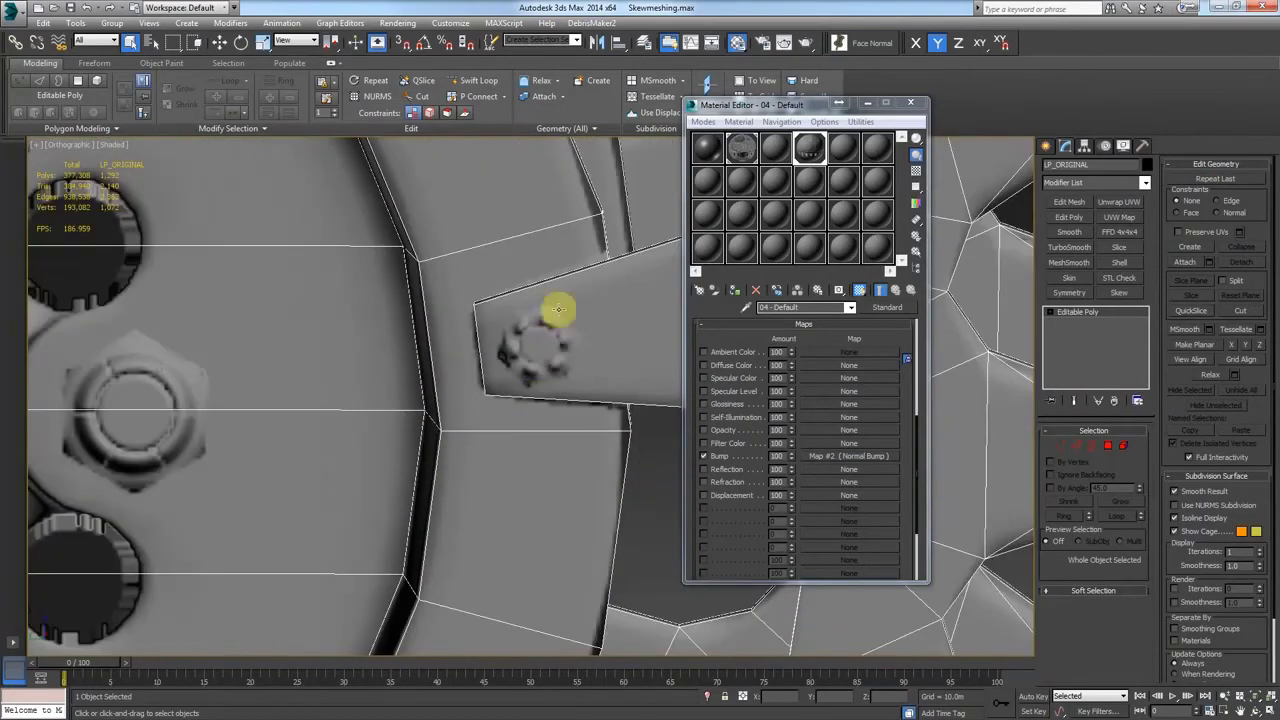
middle_click_drag(530, 328, 523, 420)
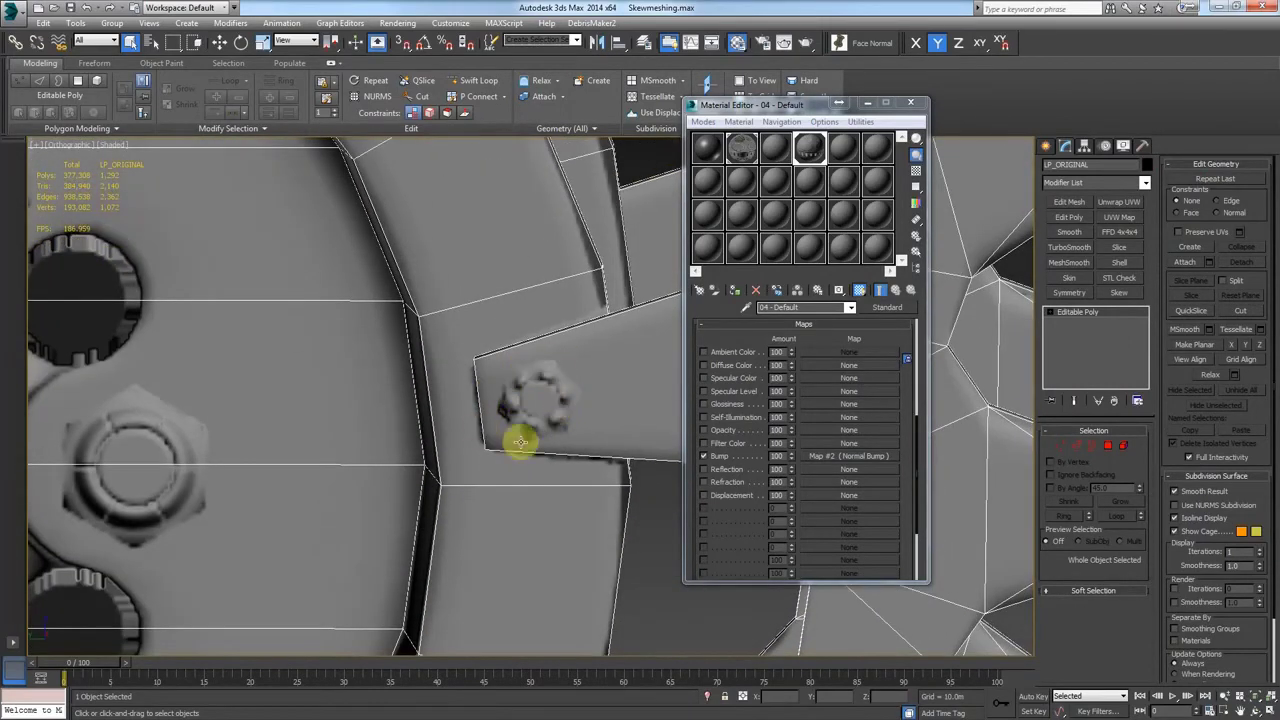